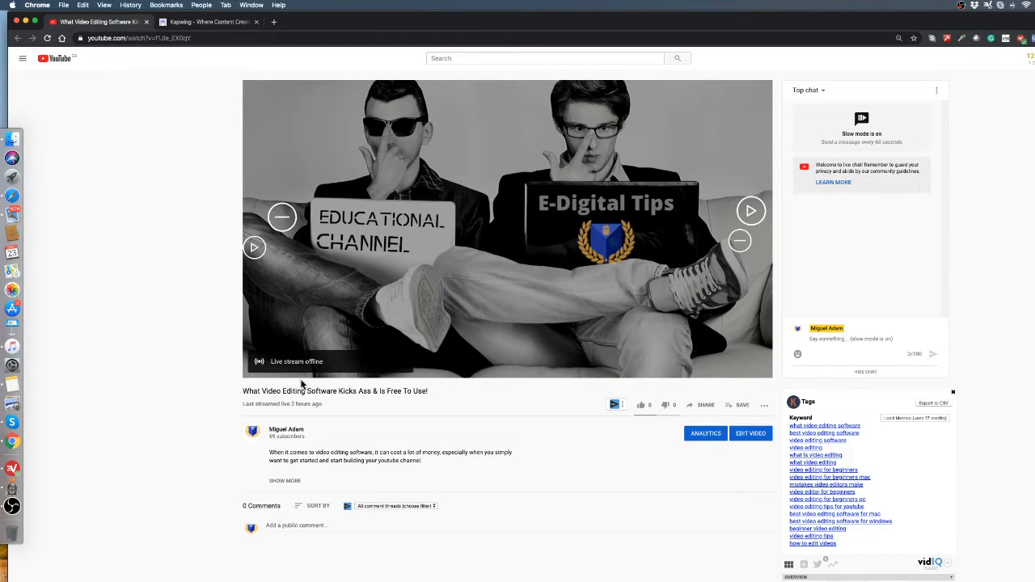
Step: Play the "What Video Editing Software Kicks Ass & Is Free To Use!" video on YouTube with its sound muted
left_click(380, 374)
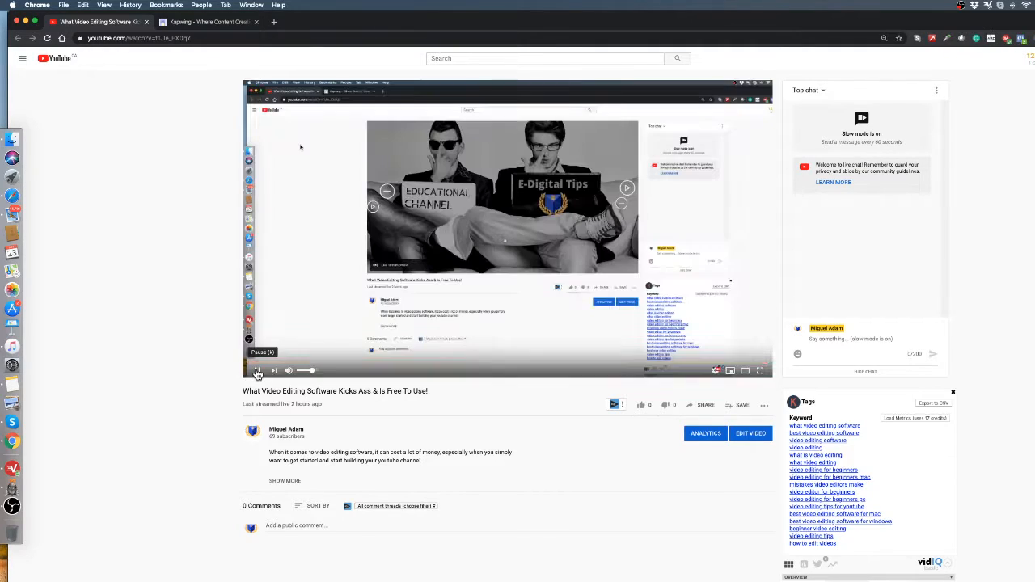
left_click(287, 372)
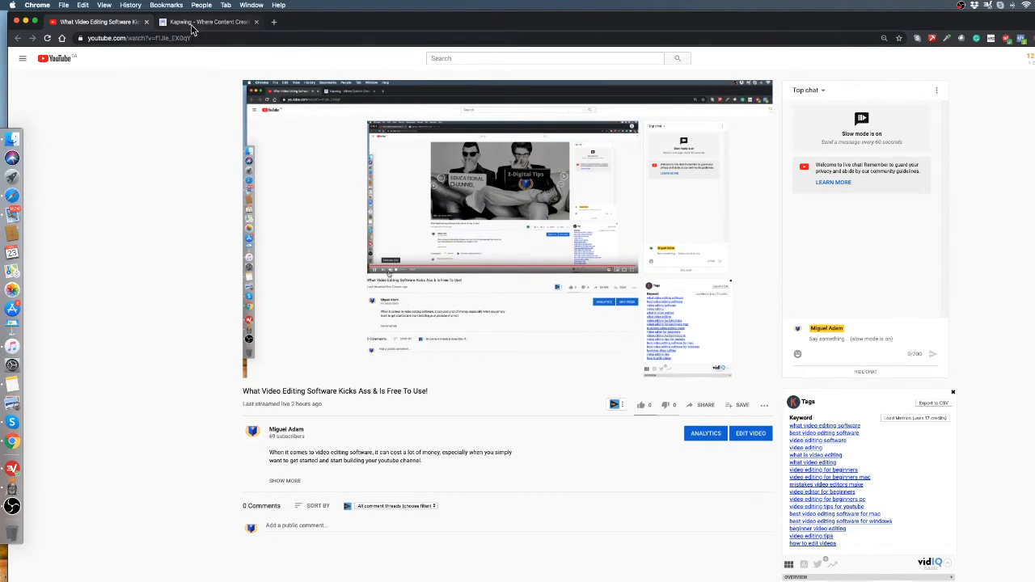
Step: Open Facebook in a new browser tab
left_click(275, 24)
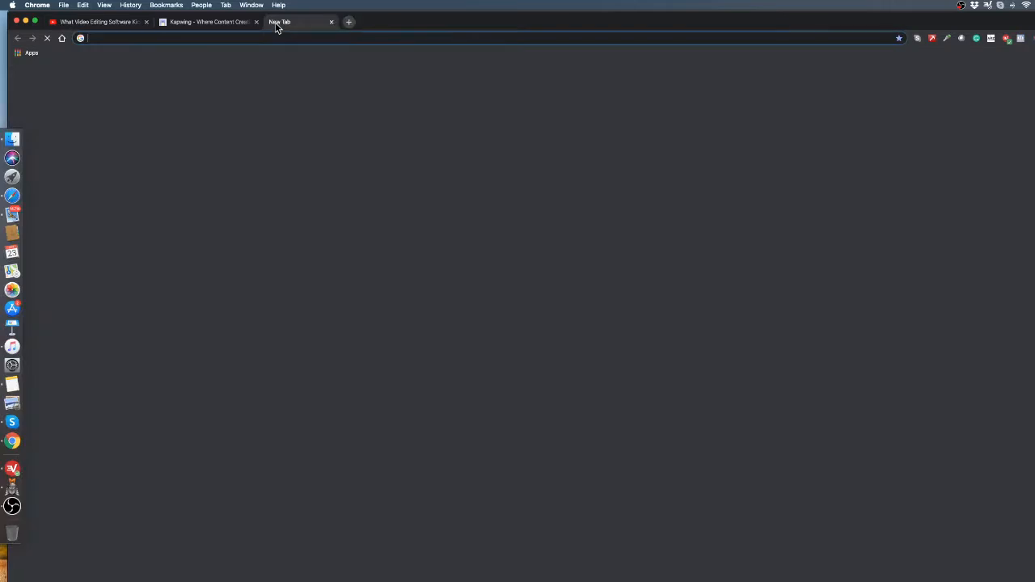
type("fac")
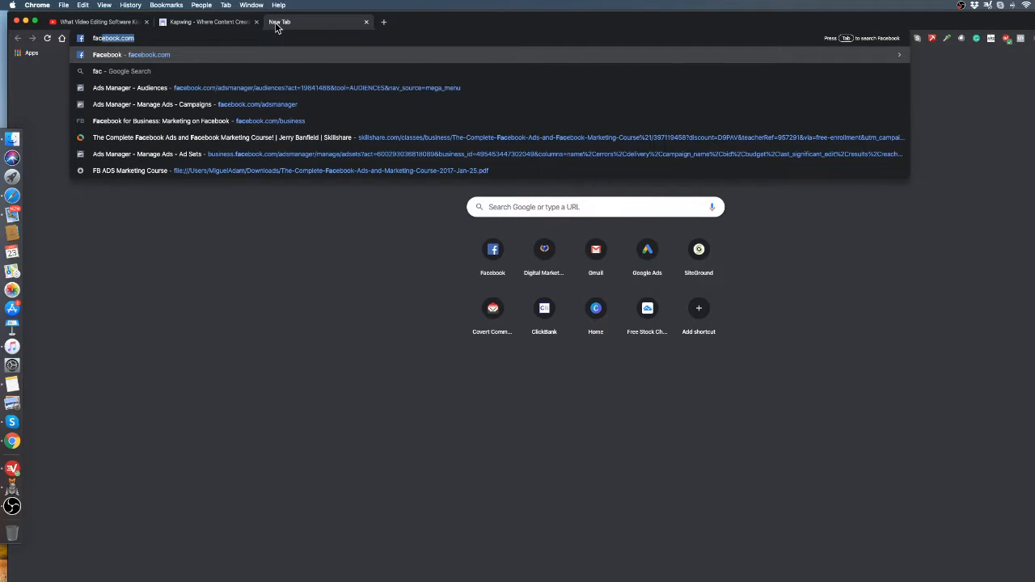
key("Return")
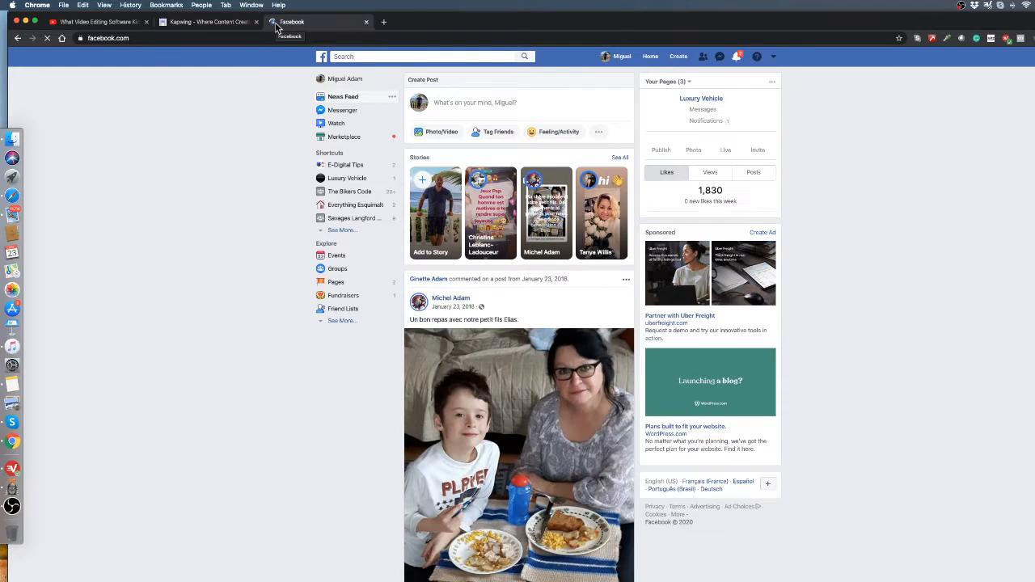
Step: Check the Facebook notifications and open the E-Digital Tips page
left_click(737, 58)
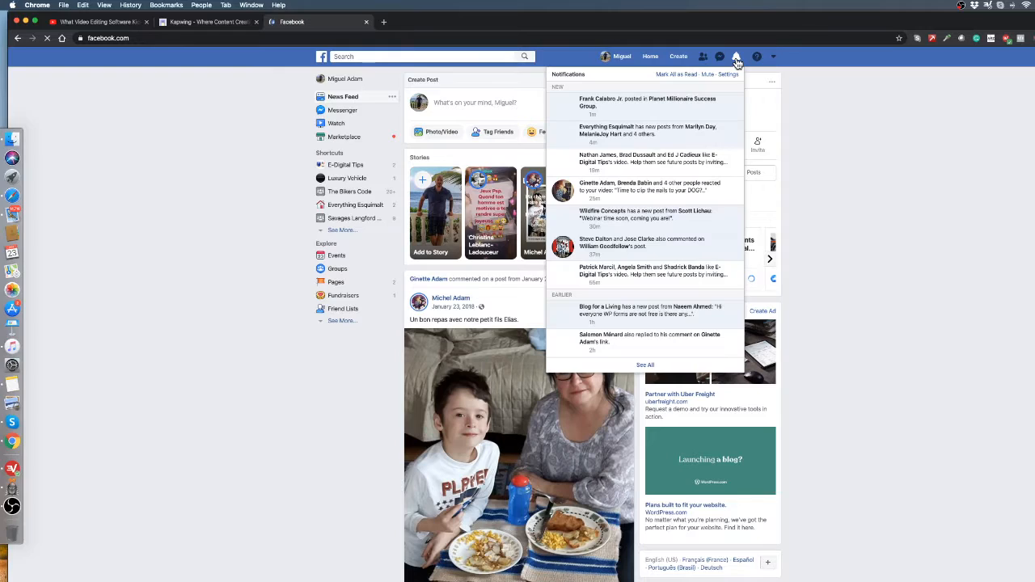
left_click(855, 109)
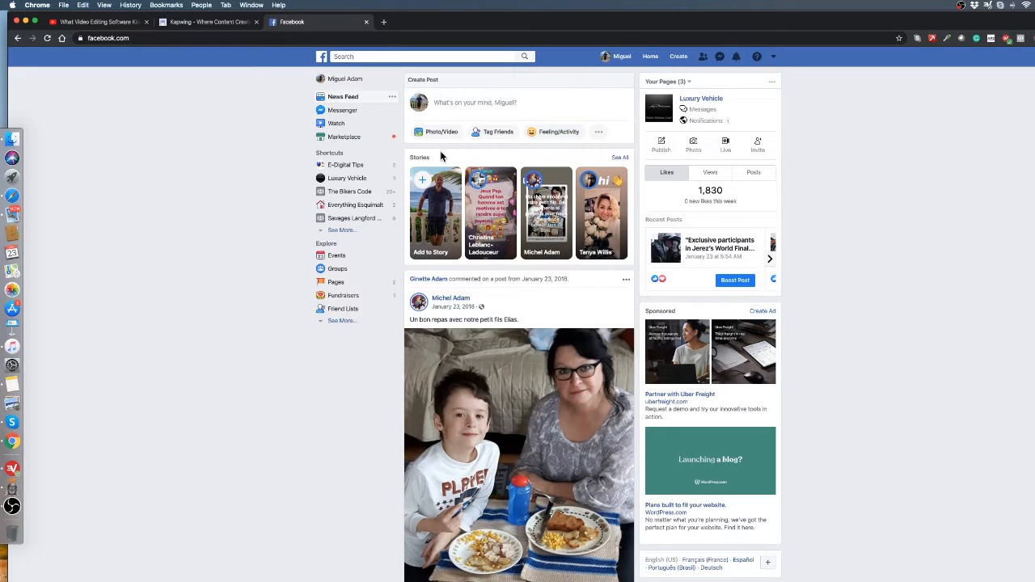
left_click(352, 168)
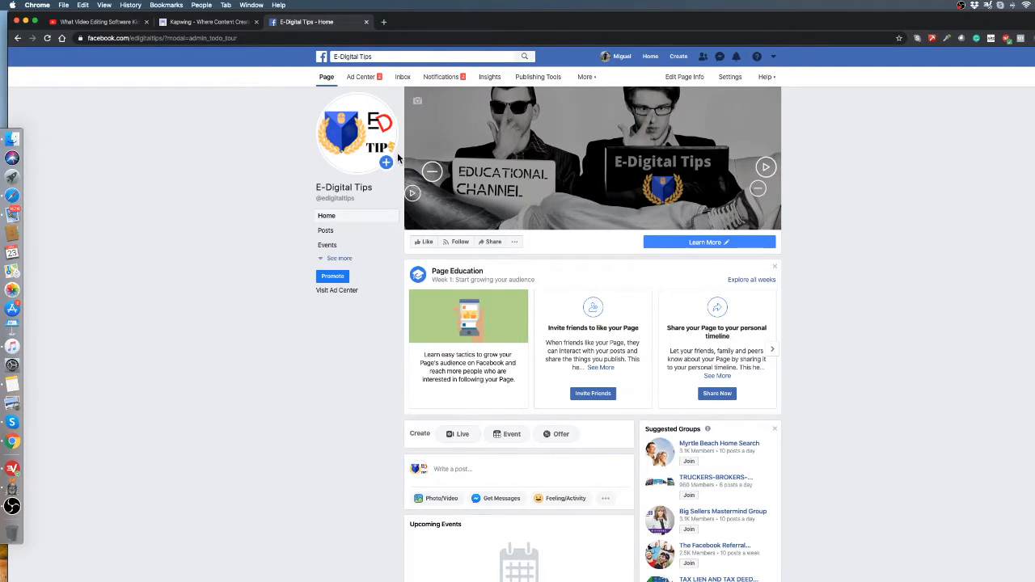
Step: Look through the page's posts down to the affiliate marketing video and view the profile picture enlarged
mouse_move(440, 210)
scroll(440, 206, "down", 5)
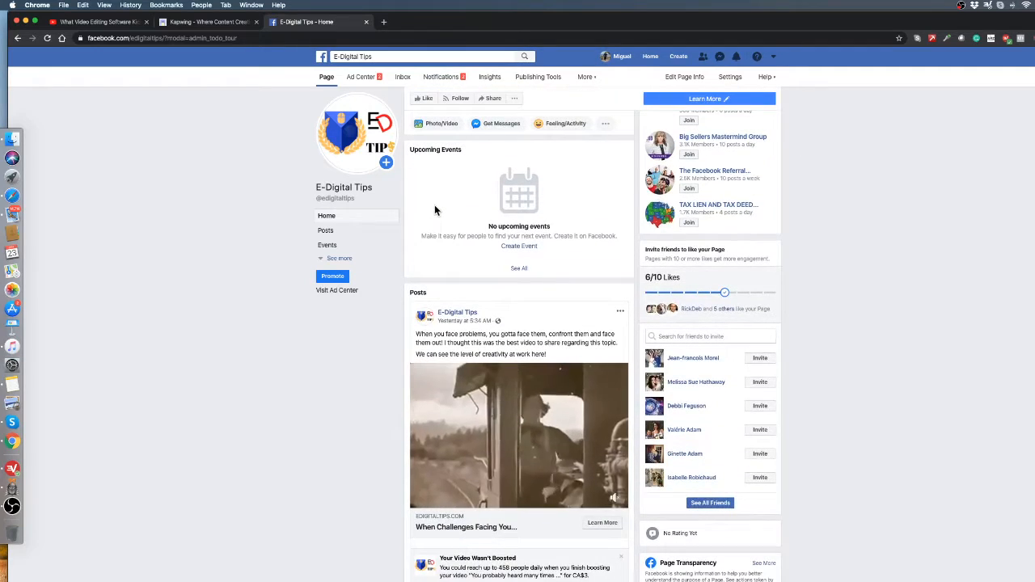
scroll(434, 205, "down", 1)
scroll(404, 204, "down", 5)
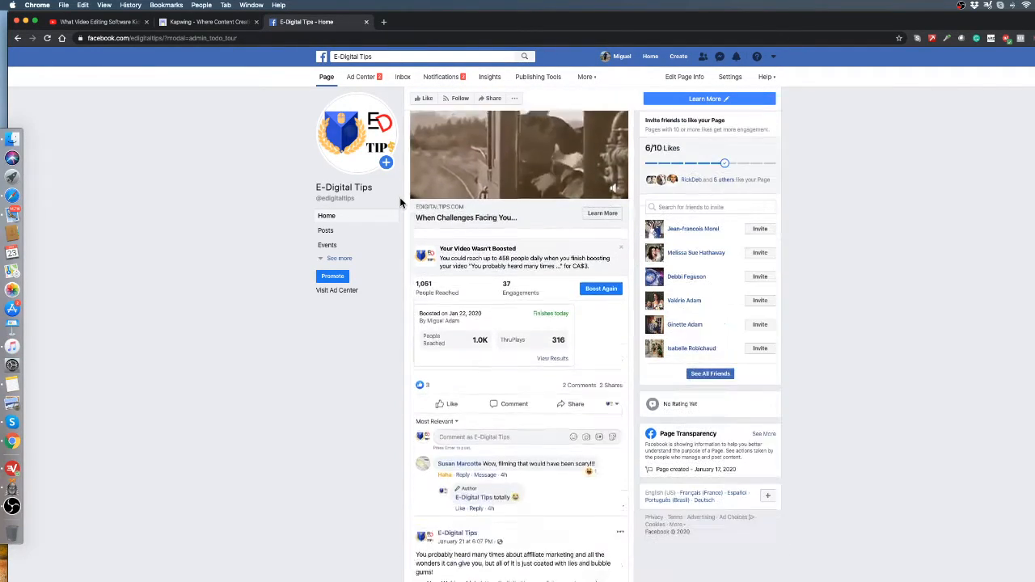
scroll(400, 203, "down", 3)
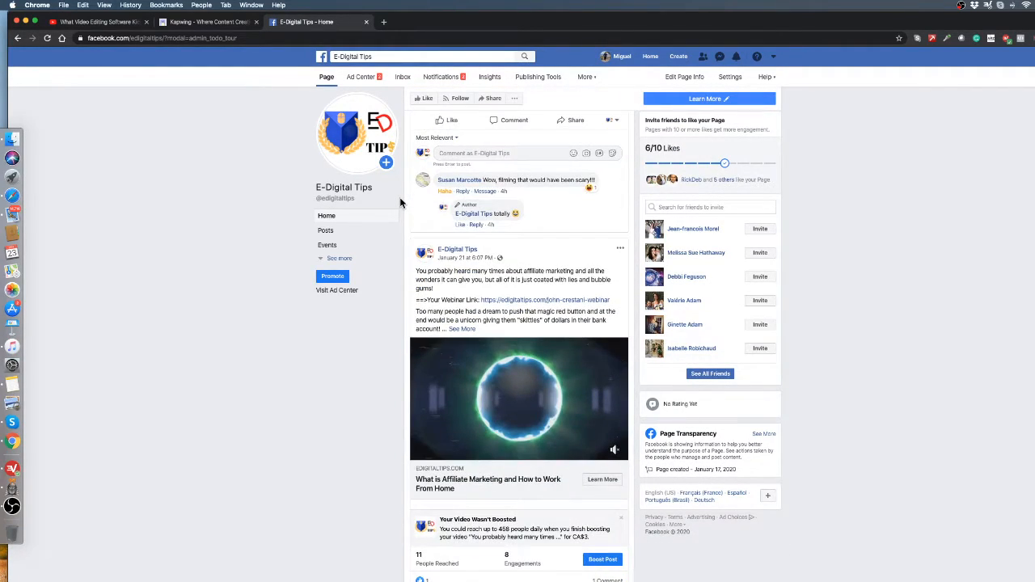
scroll(400, 202, "down", 1)
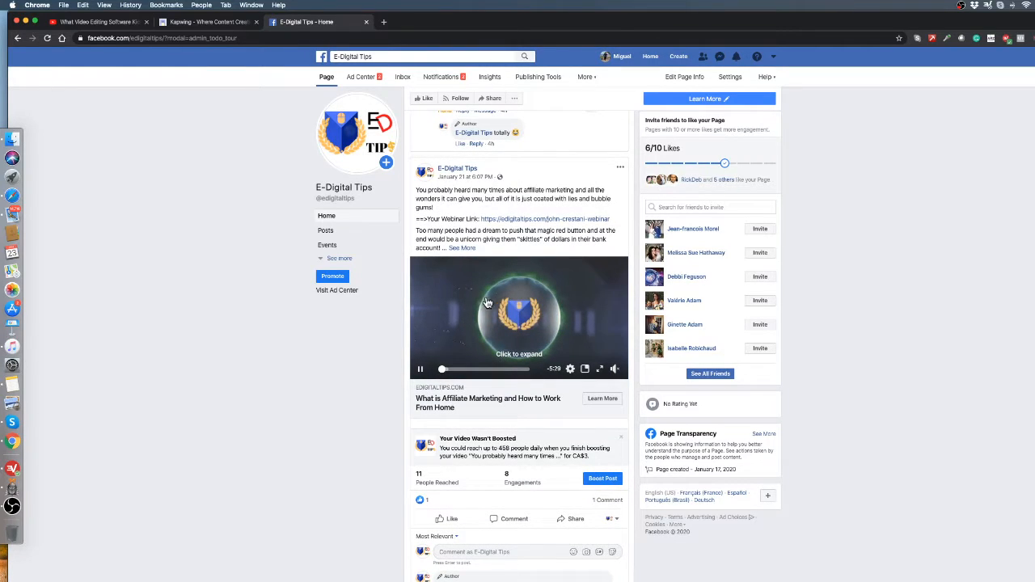
scroll(591, 332, "down", 1)
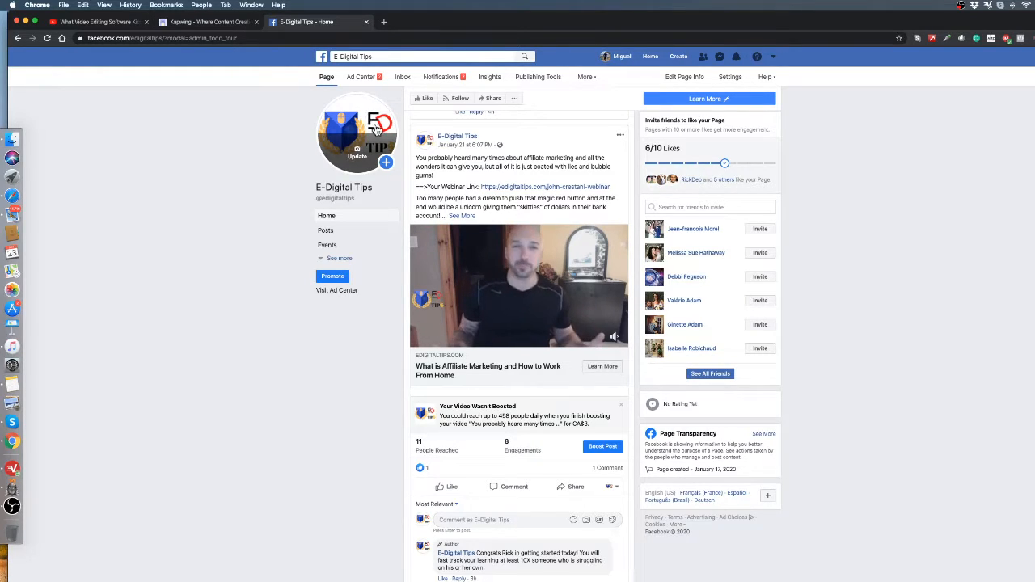
left_click(370, 119)
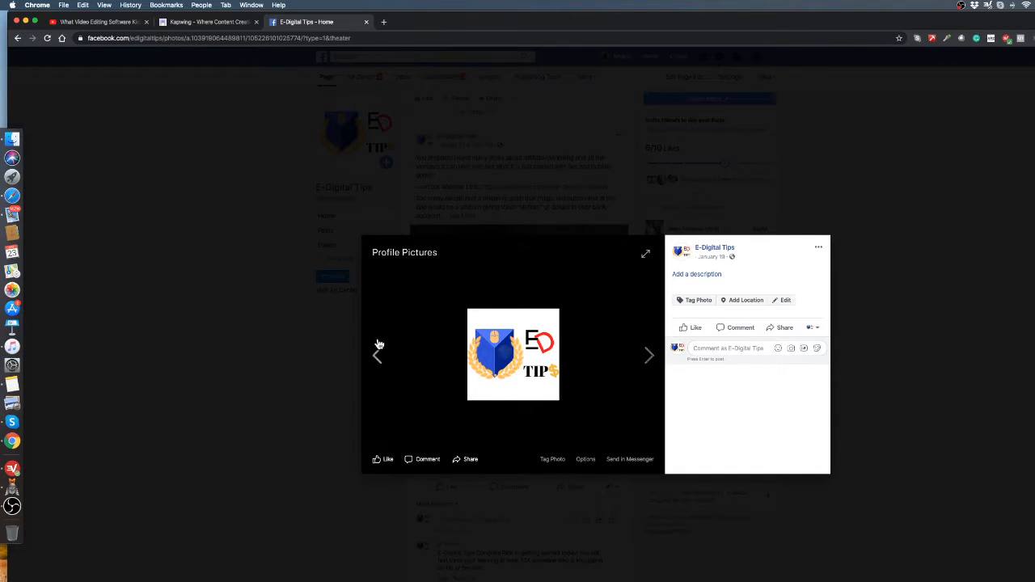
left_click(269, 319)
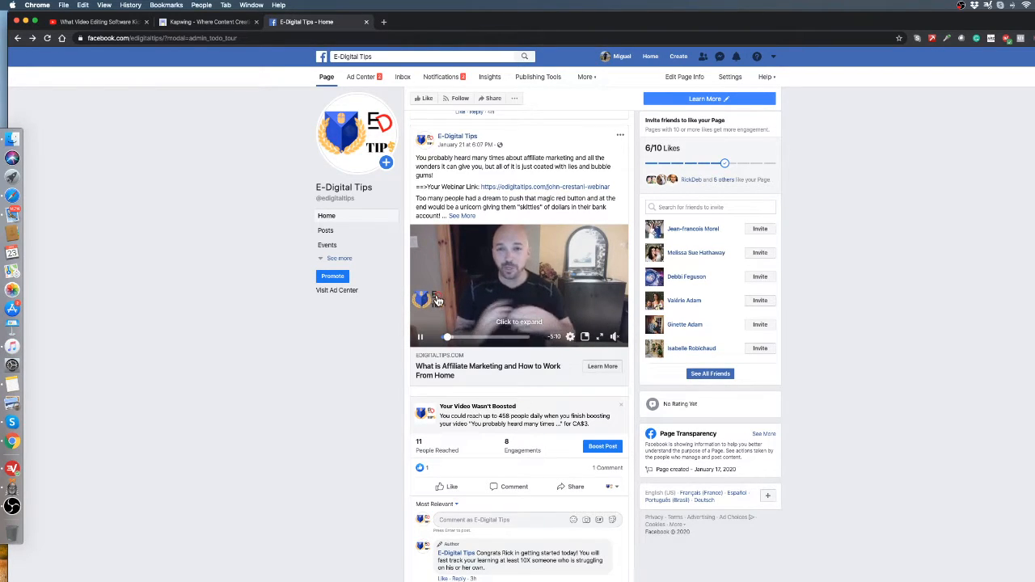
Step: Examine the older video posts on the E-Digital Tips page, including the keyword search video
scroll(437, 301, "down", 4)
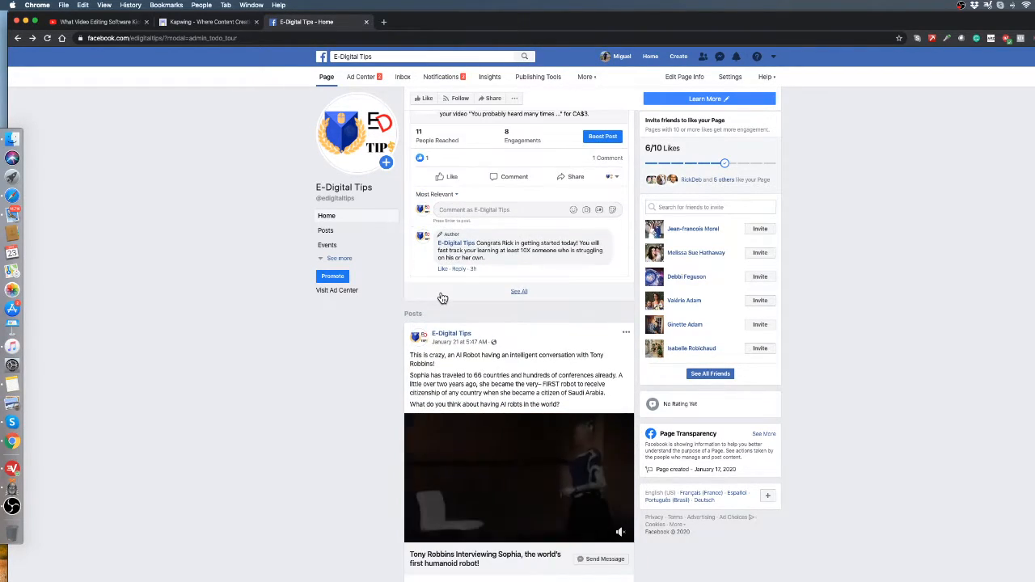
scroll(443, 298, "down", 3)
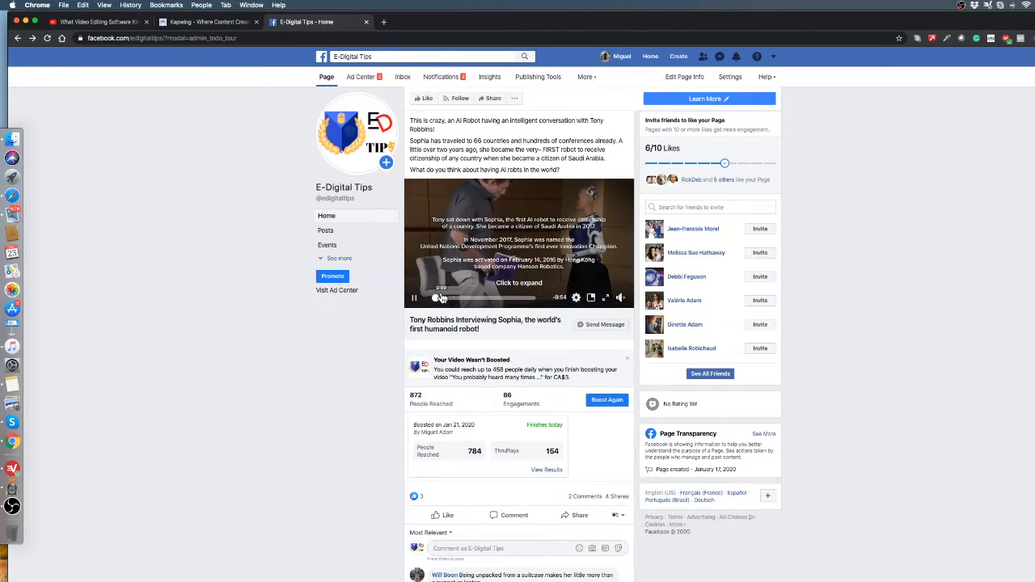
scroll(442, 298, "down", 3)
scroll(442, 298, "down", 2)
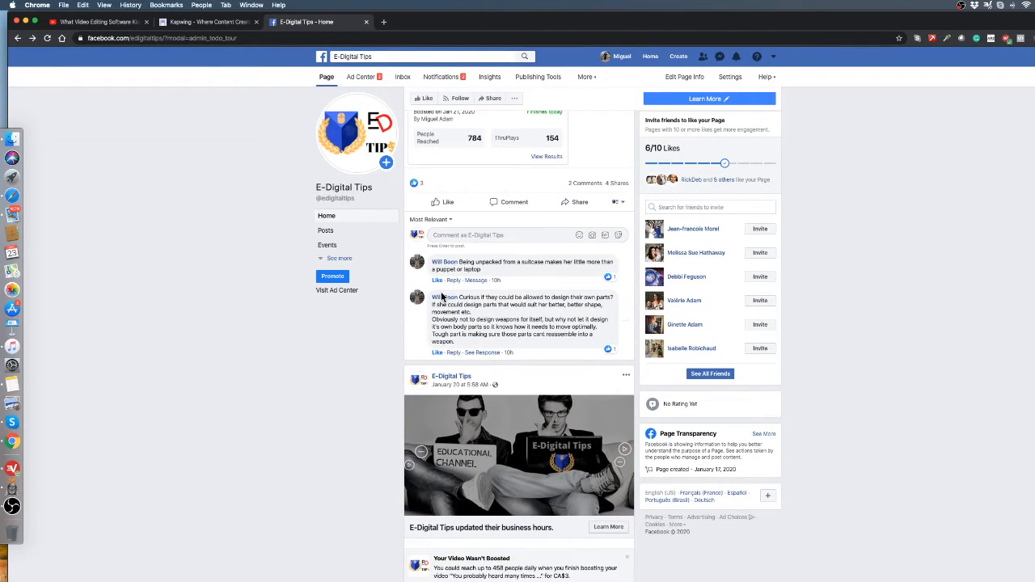
scroll(443, 298, "down", 1)
scroll(442, 303, "down", 1)
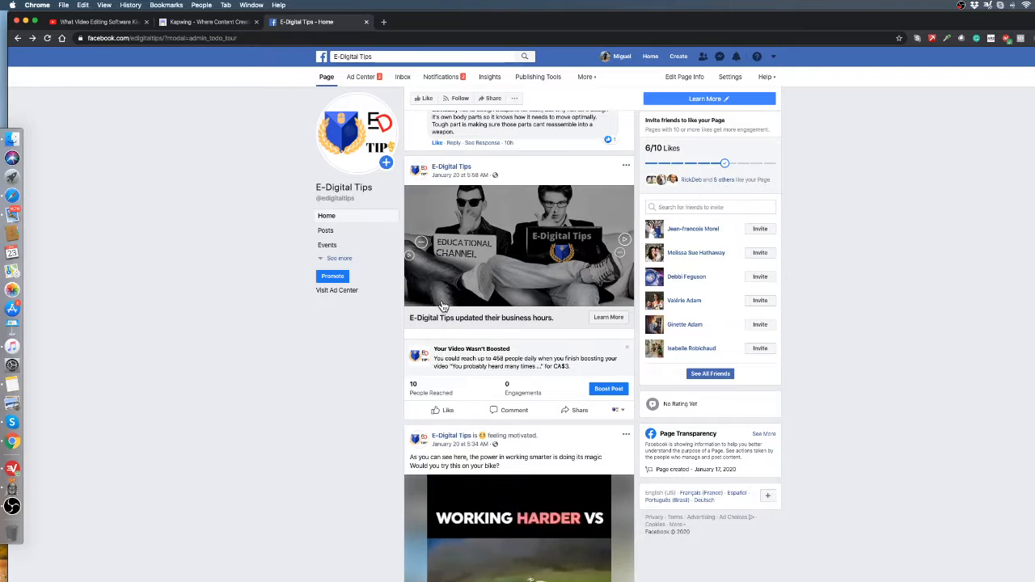
scroll(444, 303, "down", 6)
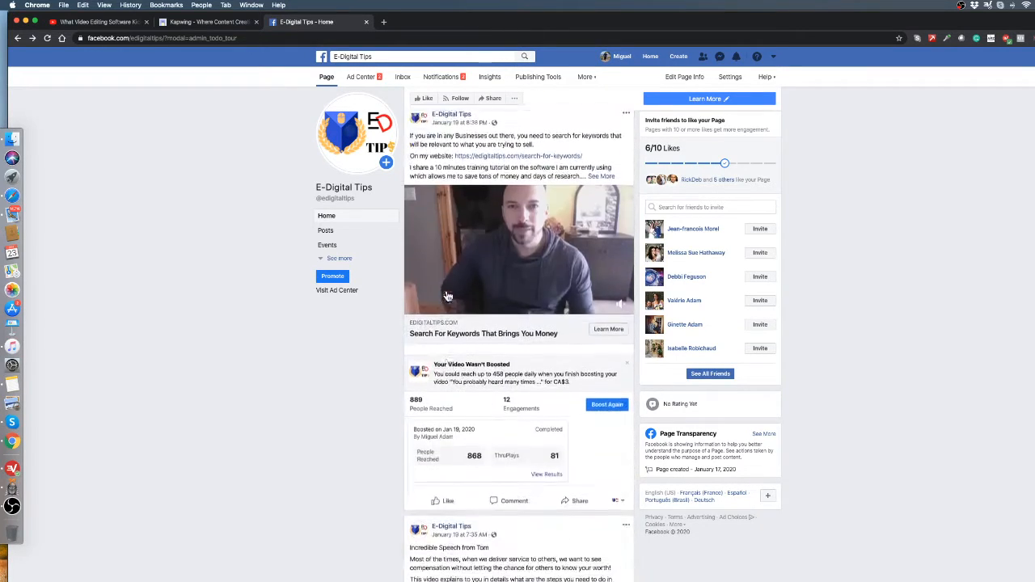
scroll(447, 296, "down", 3)
scroll(447, 295, "up", 6)
scroll(447, 296, "up", 5)
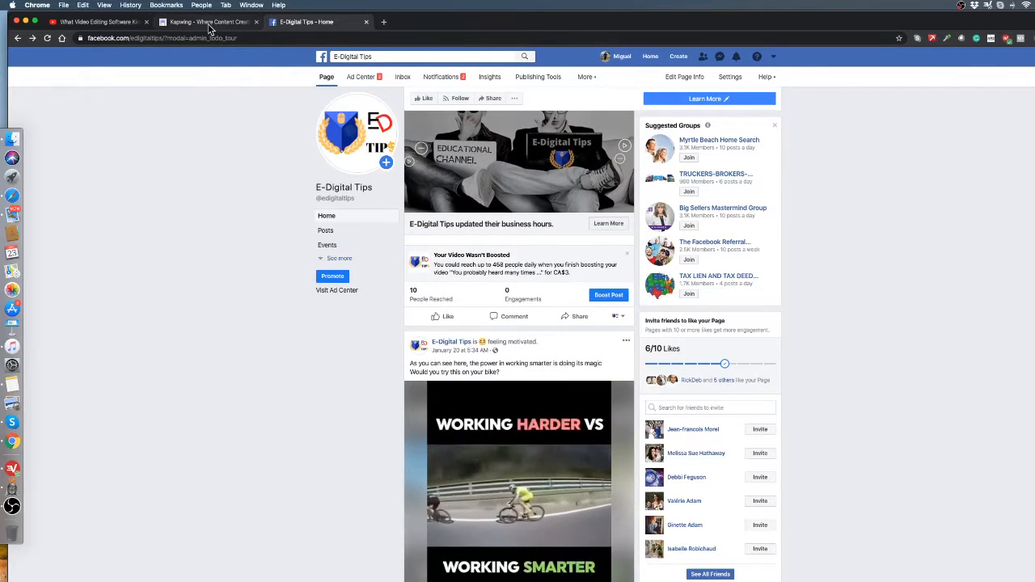
Step: Switch to the Kapwing workspace and bring up the separate browser window showing the Kapwing home page
left_click(208, 22)
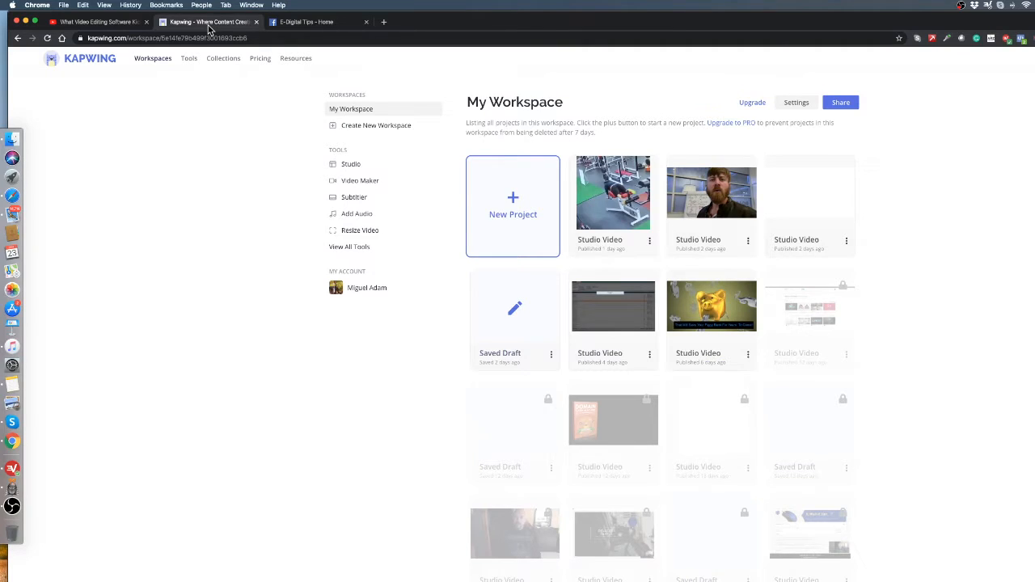
right_click(14, 443)
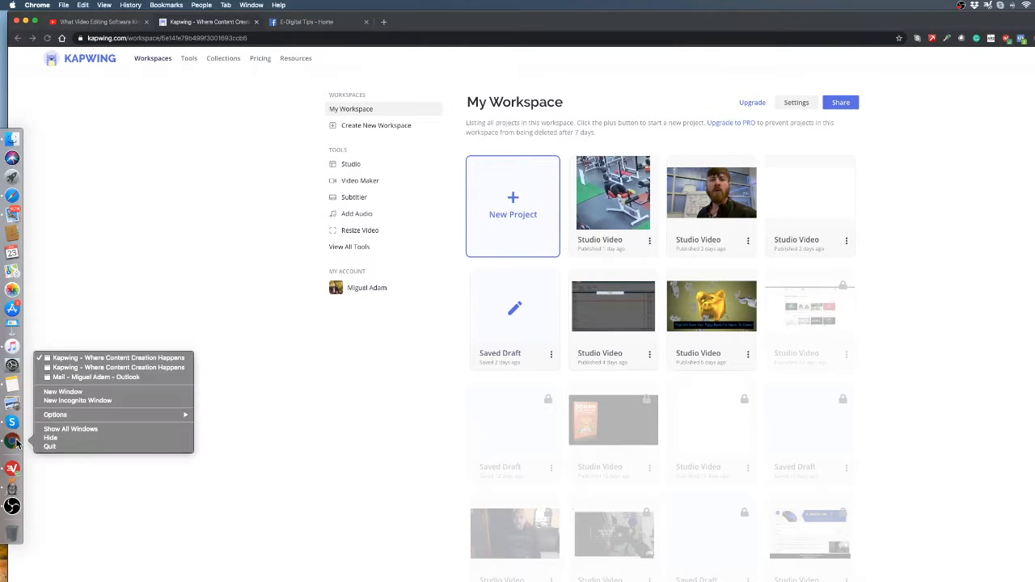
left_click(76, 369)
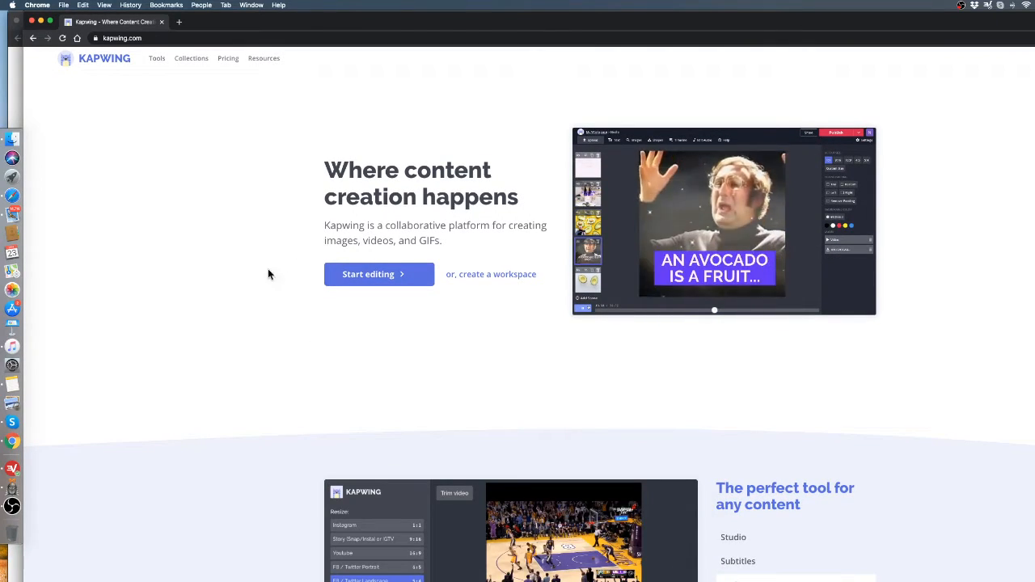
Step: View the web address and sign-in options on Kapwing's home page, dismiss them and close that window
left_click(150, 38)
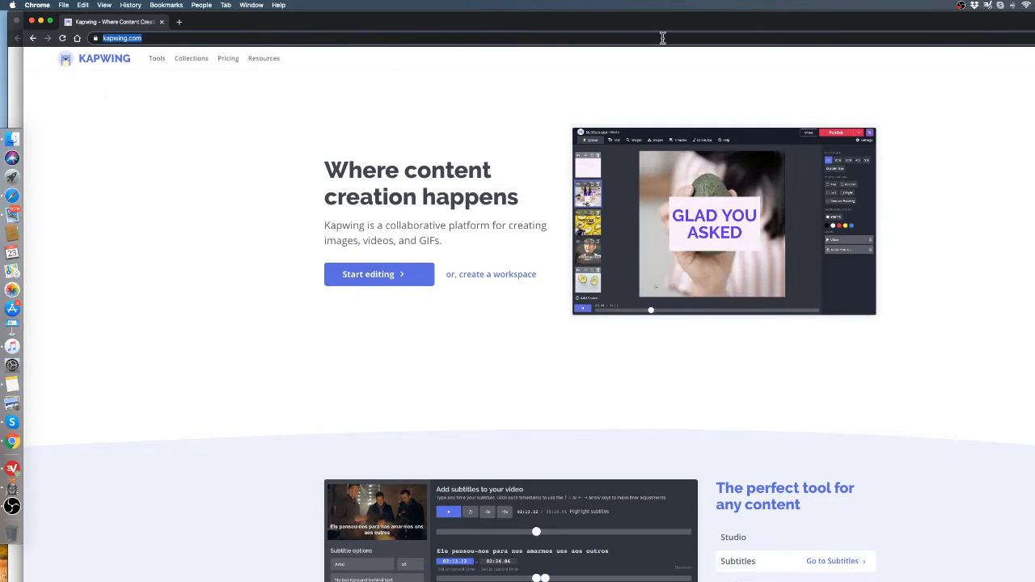
left_click(1034, 58)
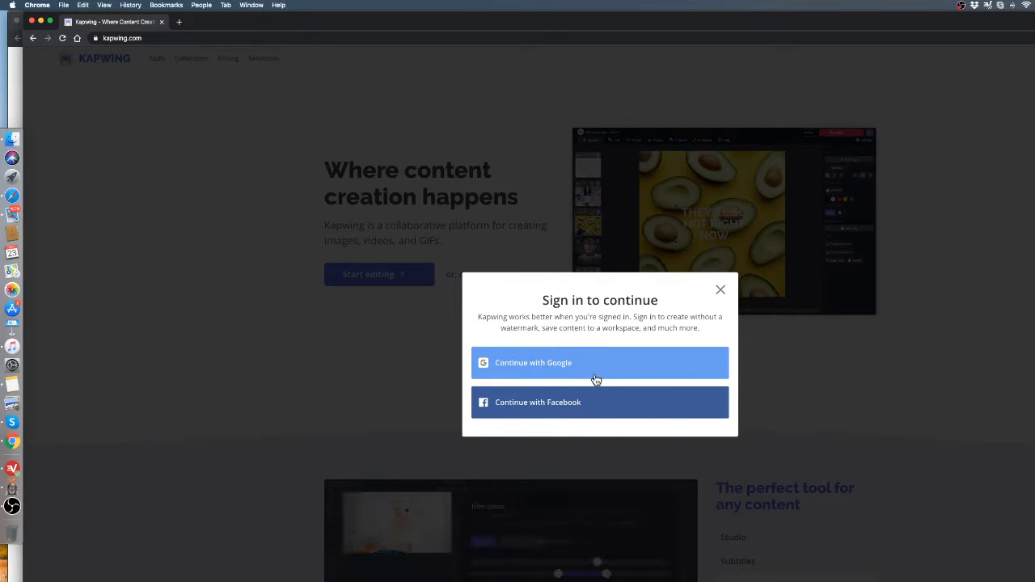
left_click(720, 292)
left_click(32, 22)
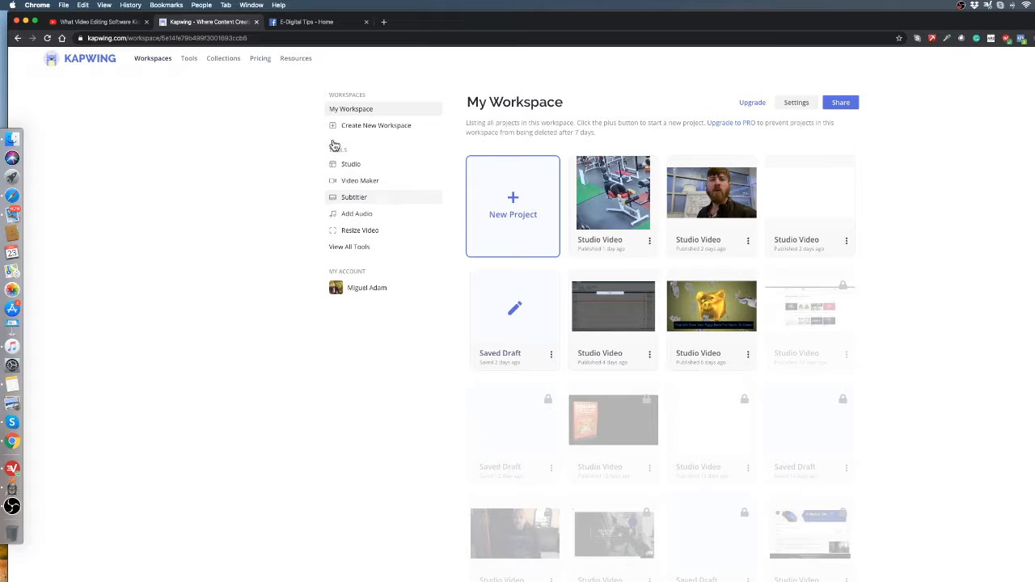
Step: Start a new project with Kapwing's Video Maker tool and shift the browser window so its settings are uncovered
left_click(190, 59)
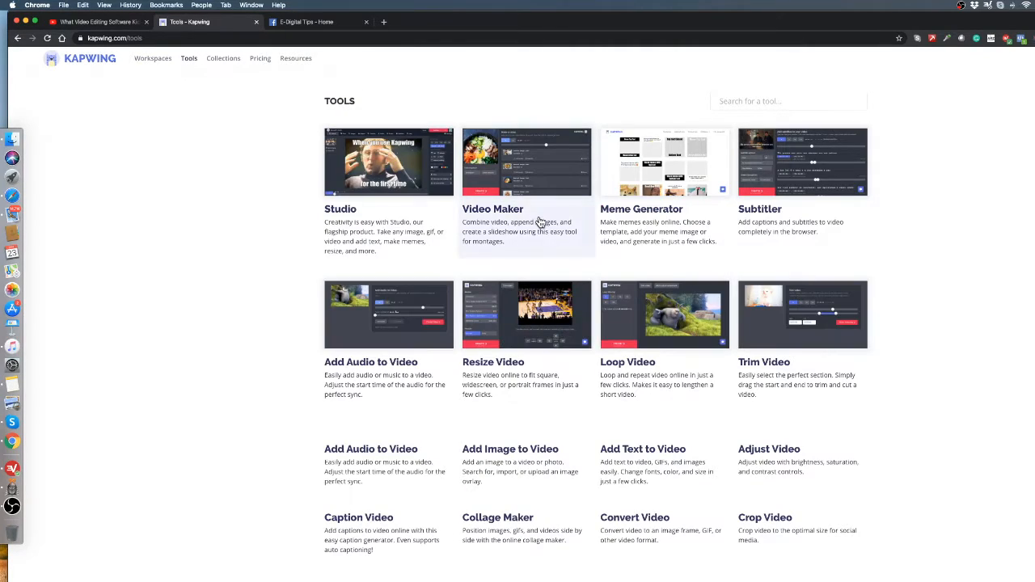
left_click(507, 212)
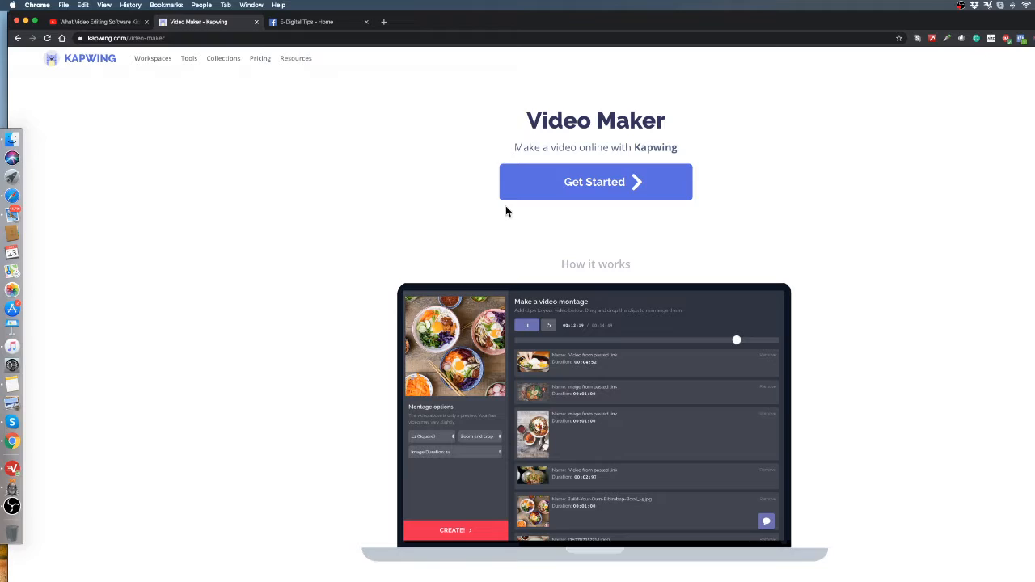
left_click(566, 192)
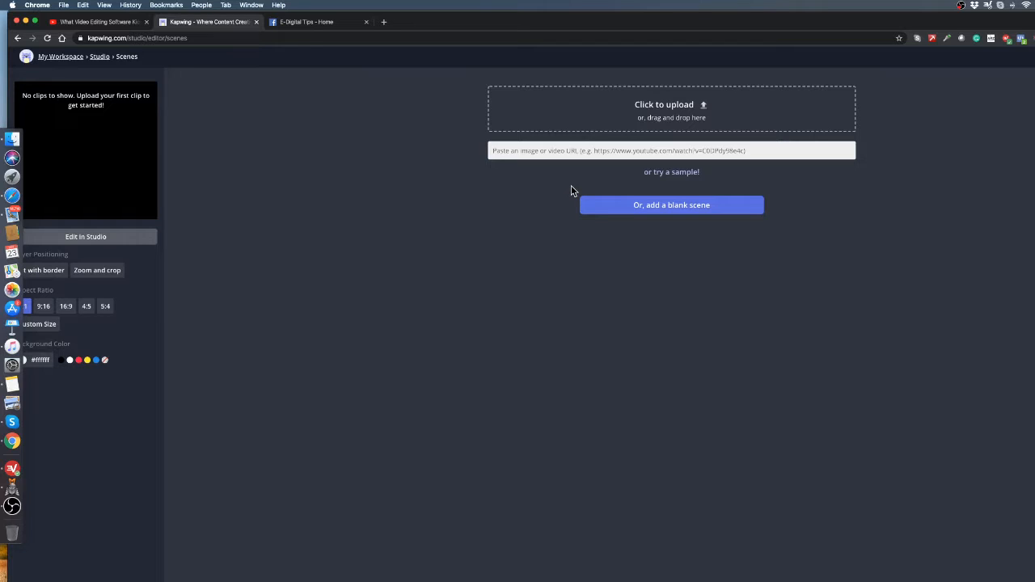
left_click_drag(492, 24, 506, 24)
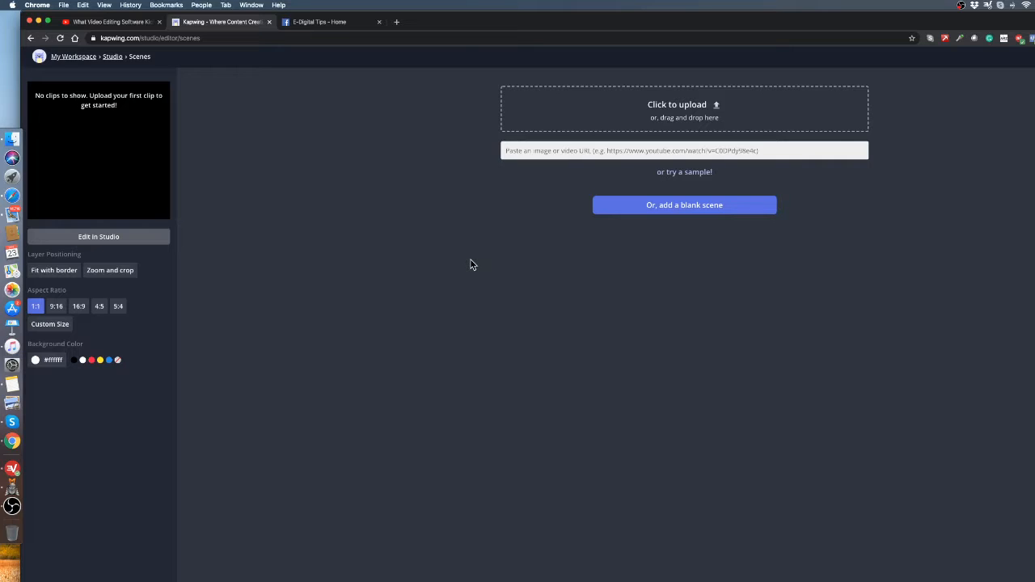
Step: Look at the "Search For Keywords That Brings You Money" video post on Facebook and return to the Kapwing editor
left_click(317, 23)
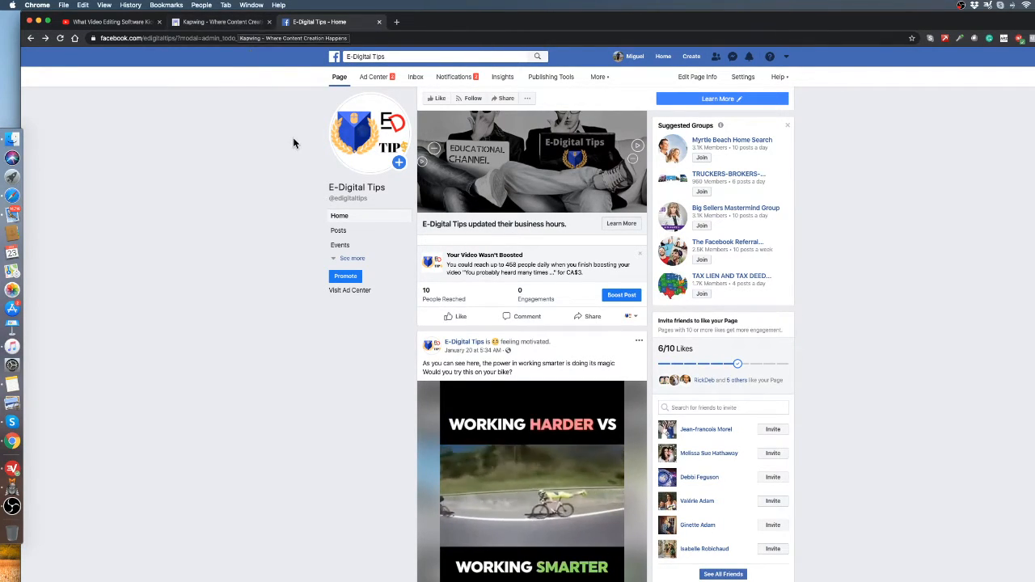
scroll(294, 143, "down", 4)
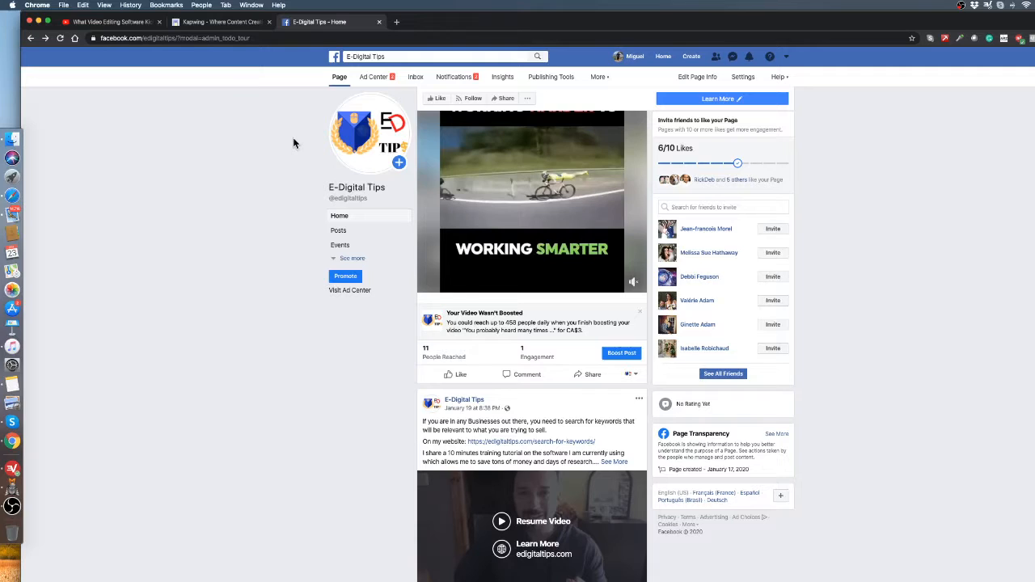
scroll(293, 143, "down", 4)
scroll(293, 143, "down", 4)
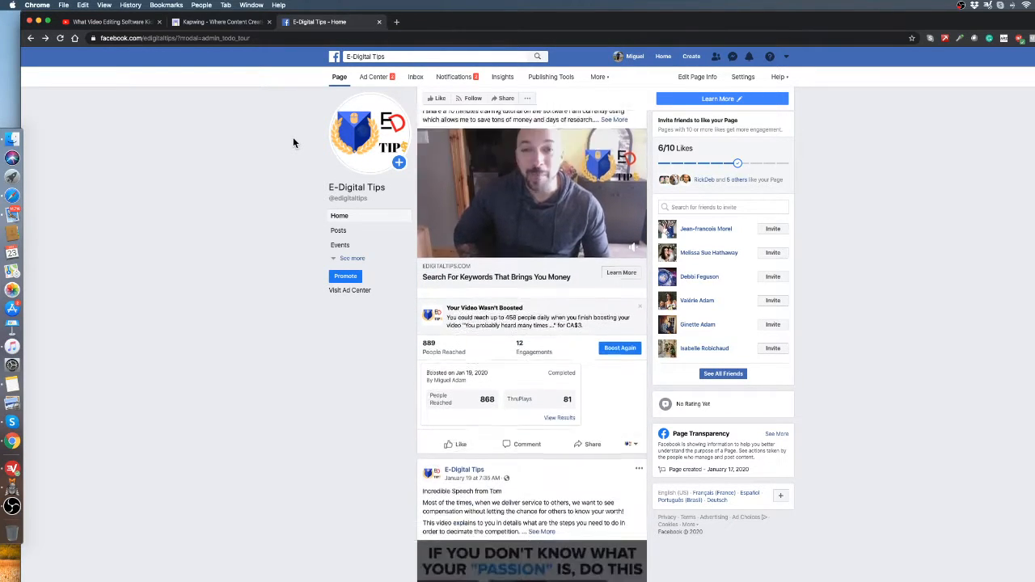
left_click(217, 23)
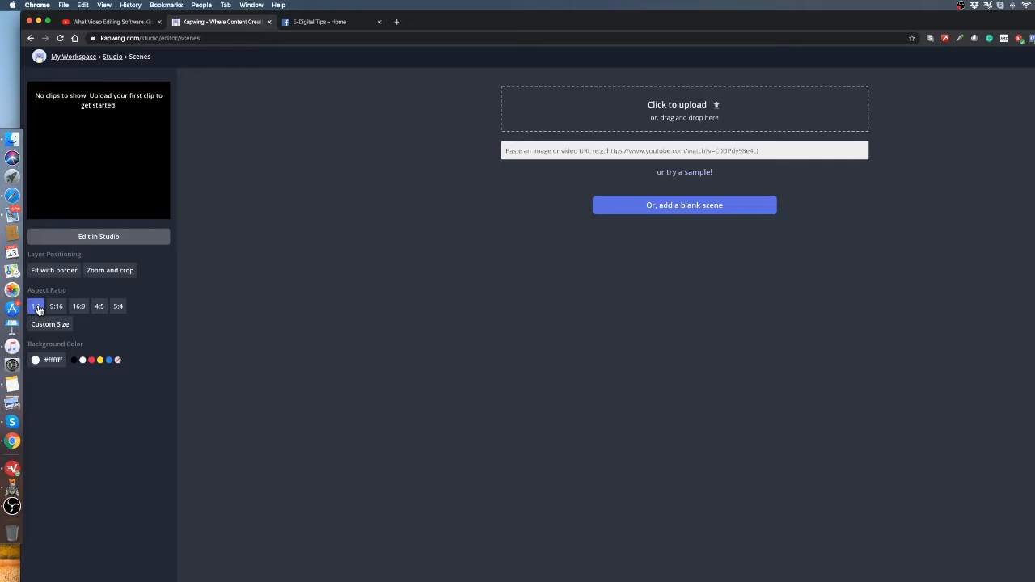
Step: Set the project's aspect ratio to 16:9 and open a blank scene for editing in the studio
left_click(79, 308)
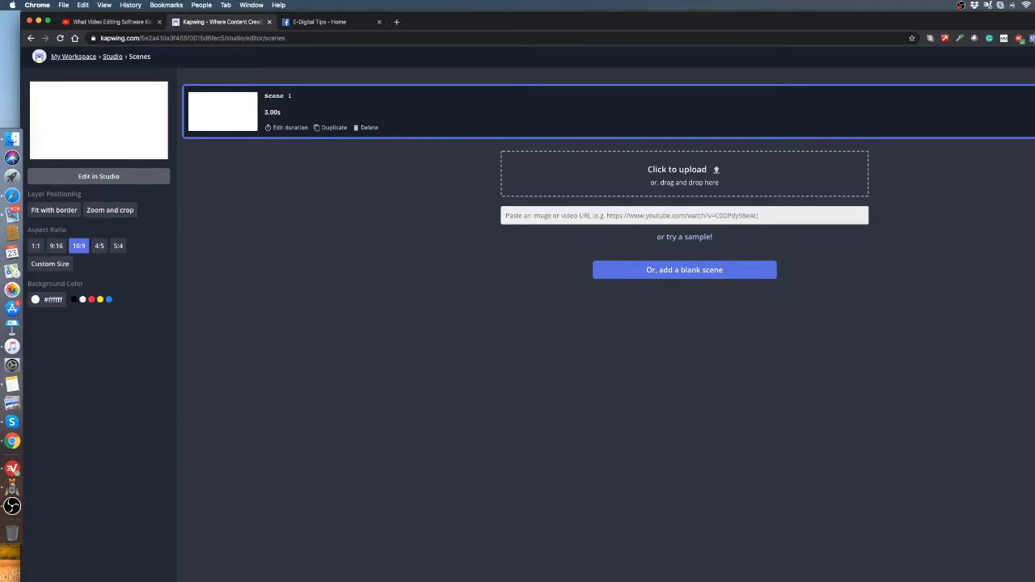
left_click(1034, 112)
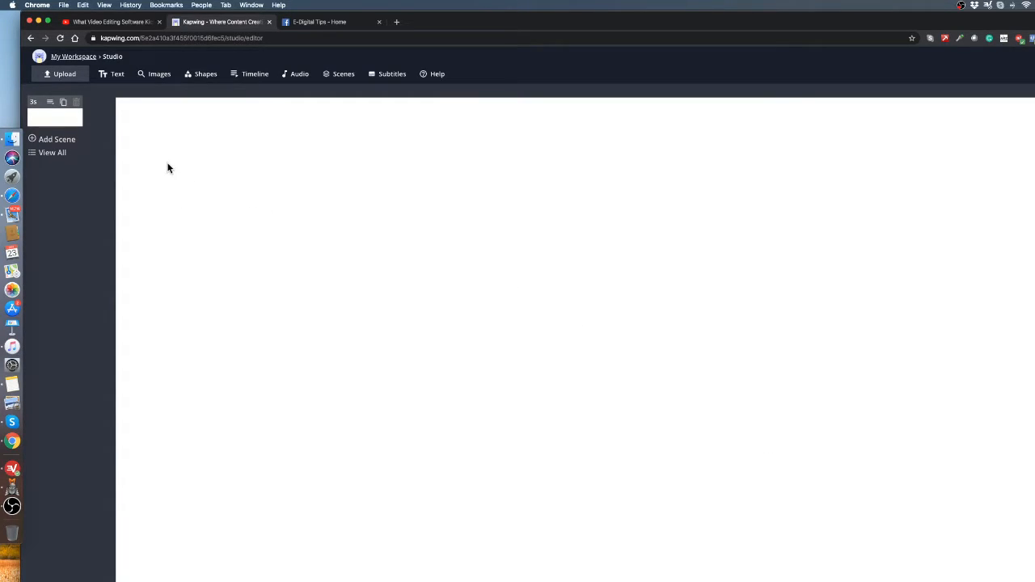
Step: Add a second blank scene, return to the first scene and give it a black background
left_click(46, 140)
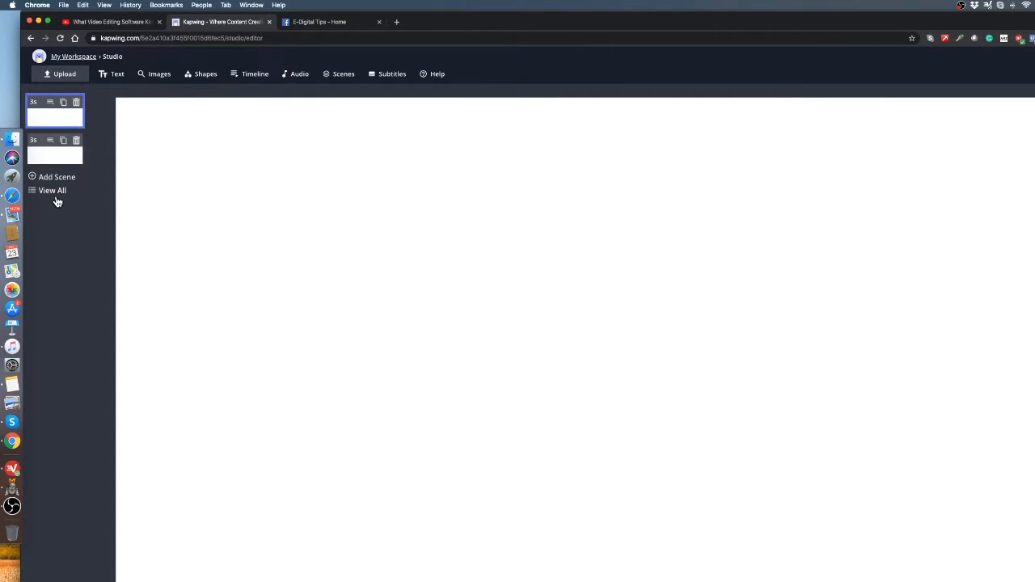
left_click(51, 155)
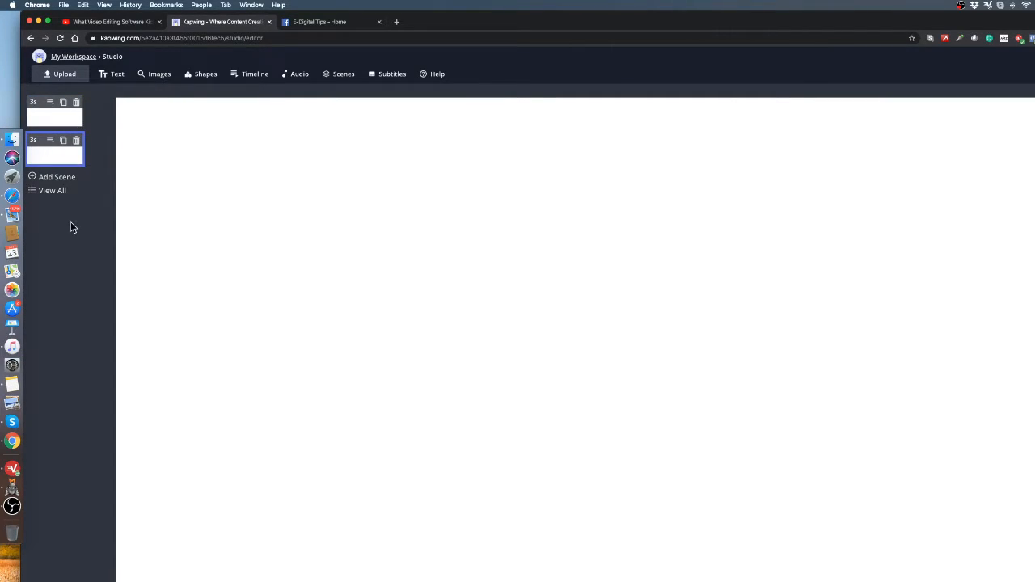
left_click(55, 119)
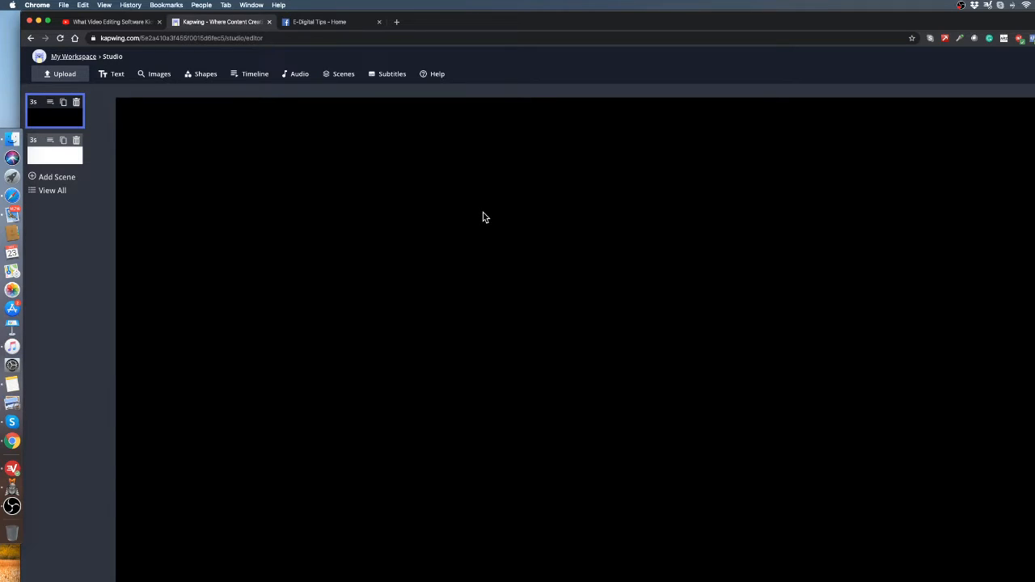
Step: Search the images for "smile" and insert the blue-eyed yellow smiley with the open mouth into the first scene
left_click(162, 78)
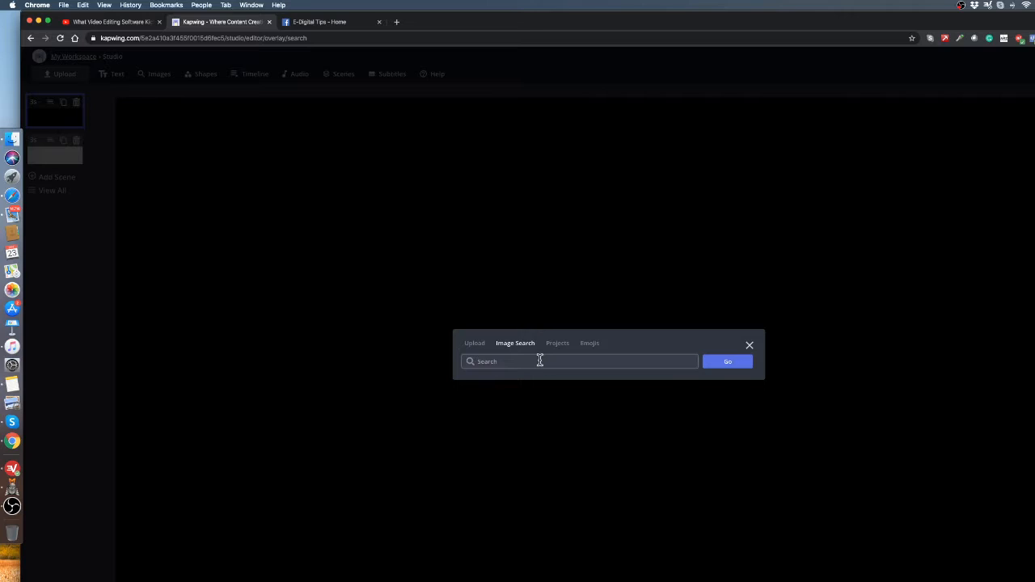
type("smile")
key("Return")
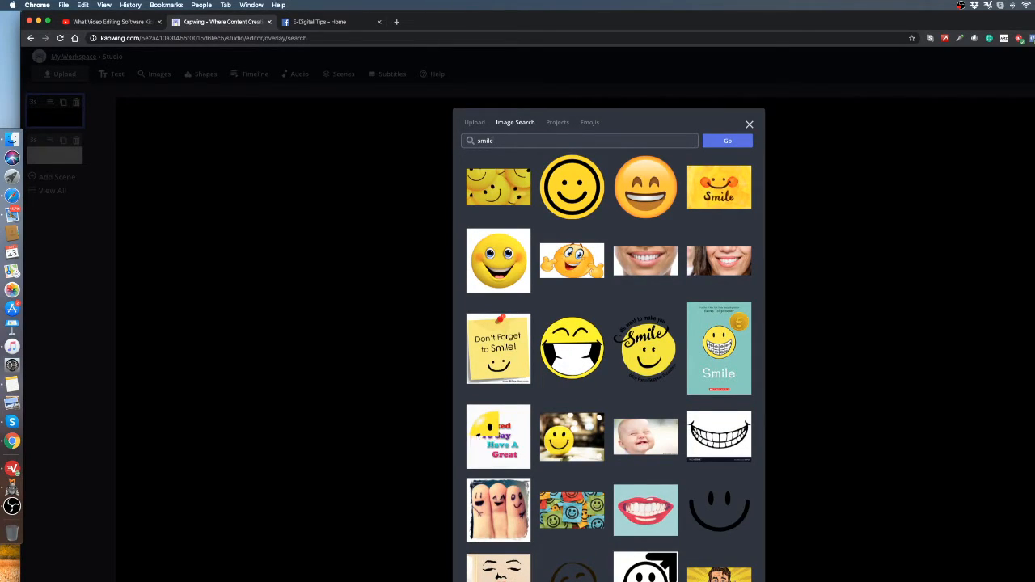
left_click(500, 273)
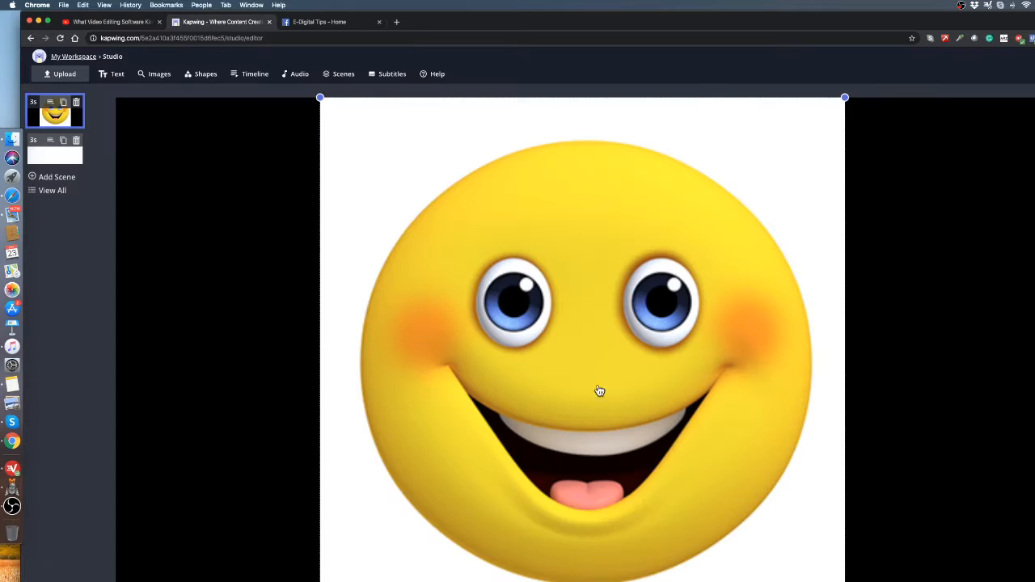
Step: Shrink the smiley image to less than half its size and place it near the canvas's left edge
left_click_drag(320, 98, 612, 416)
left_click_drag(647, 473, 196, 191)
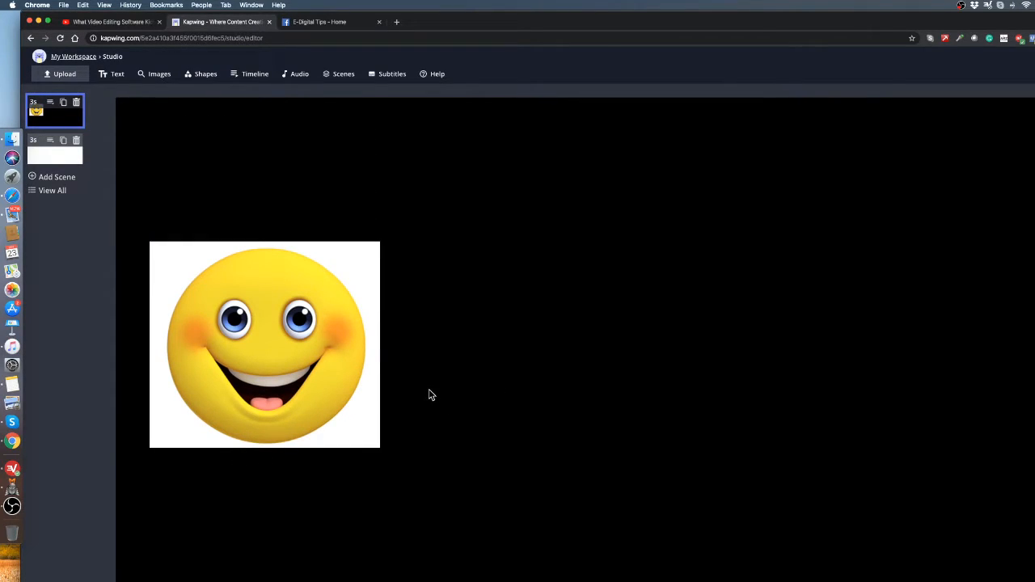
left_click_drag(359, 368, 347, 363)
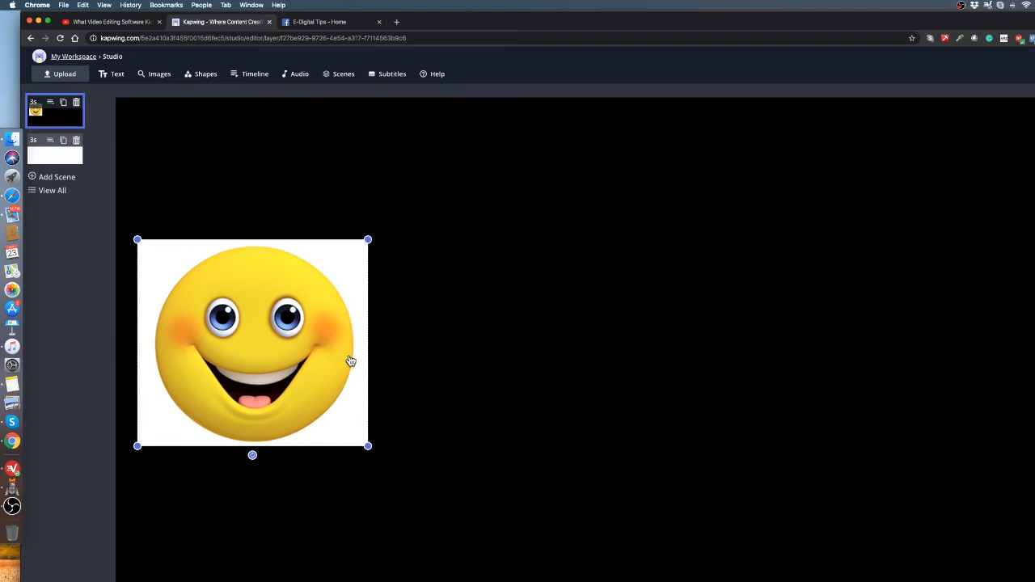
left_click(508, 343)
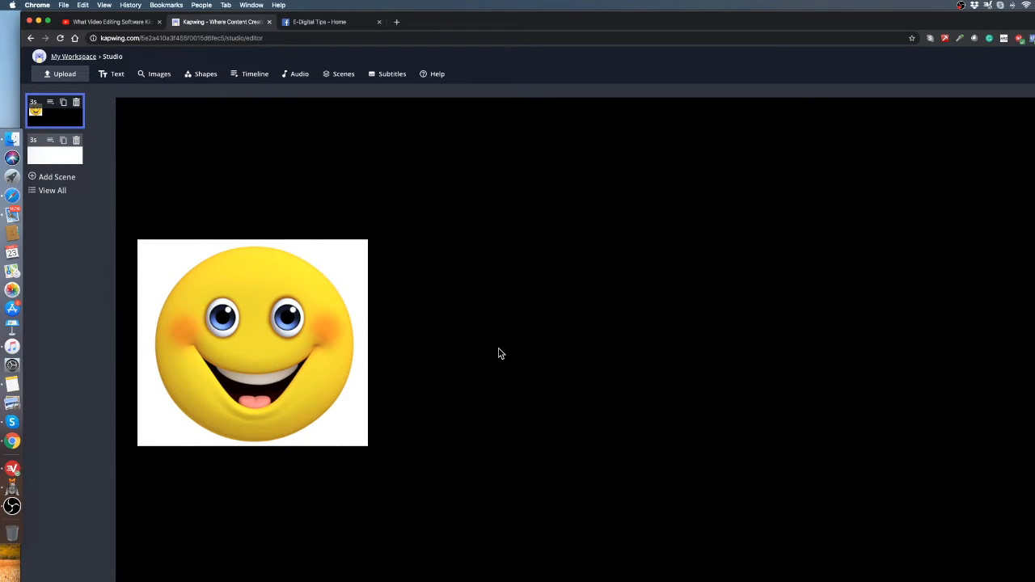
Step: Check the live stream's YouTube page and return to the Kapwing studio
left_click(140, 25)
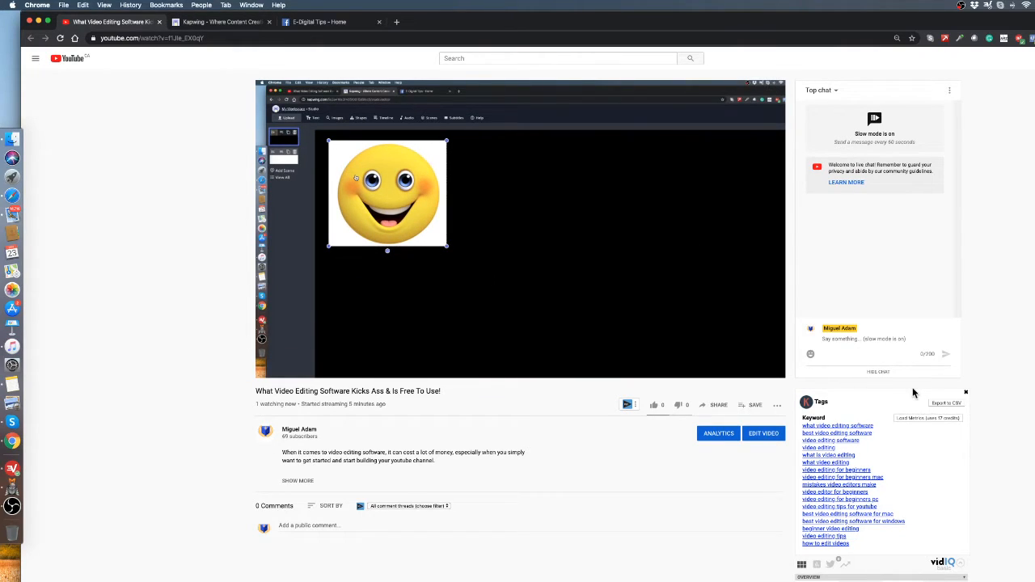
left_click(226, 23)
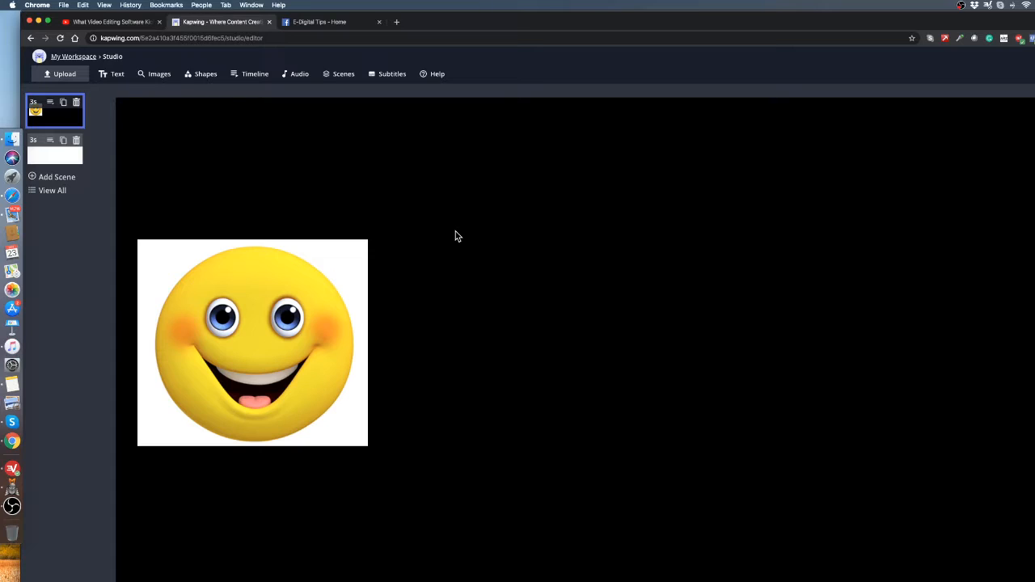
Step: Add a text layer to the first scene and position it beside the smiley image
left_click(117, 81)
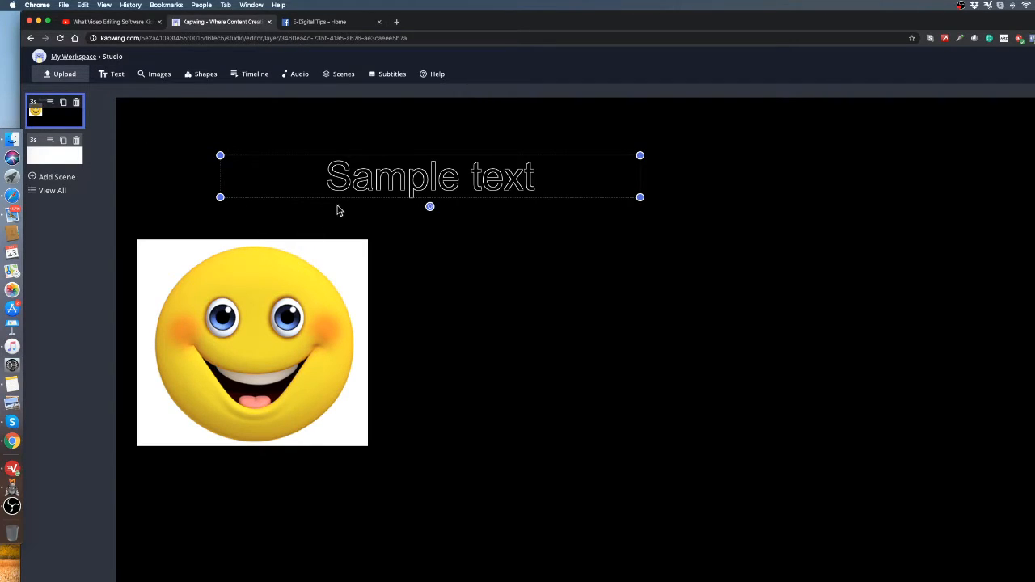
left_click_drag(367, 184, 611, 346)
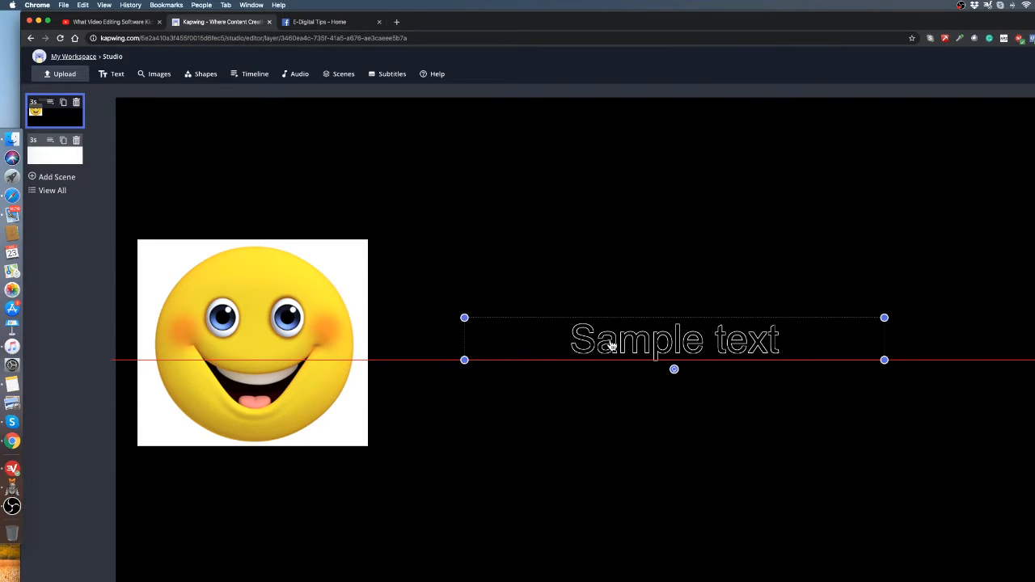
mouse_move(612, 346)
left_mouse_down()
mouse_move(632, 303)
mouse_move(626, 346)
left_mouse_up()
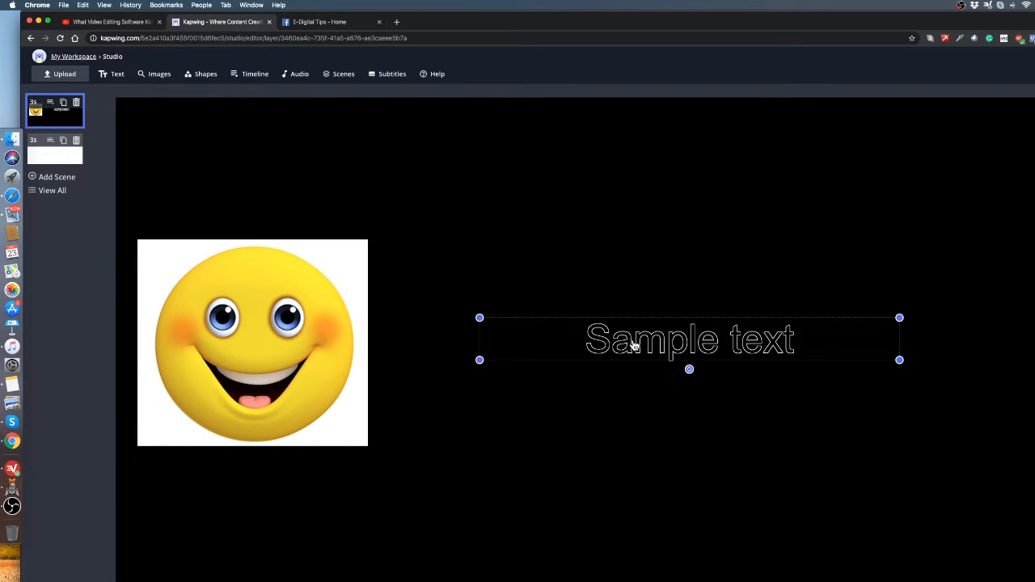
Step: Replace the sample text with "Are You a Happy Person?"
double_click(635, 346)
left_click(631, 341)
triple_click(634, 342)
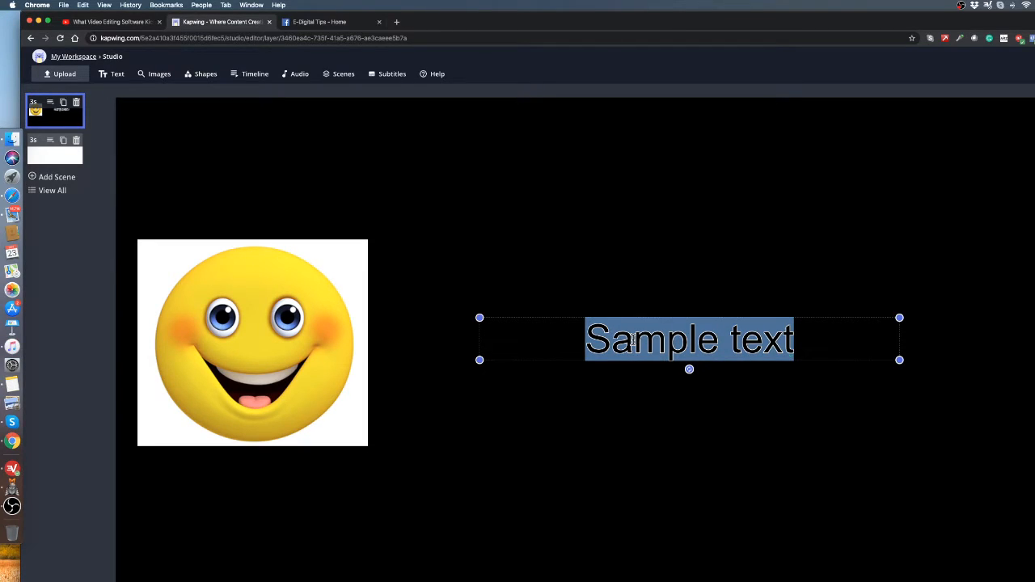
type("Are You a Happy Pe")
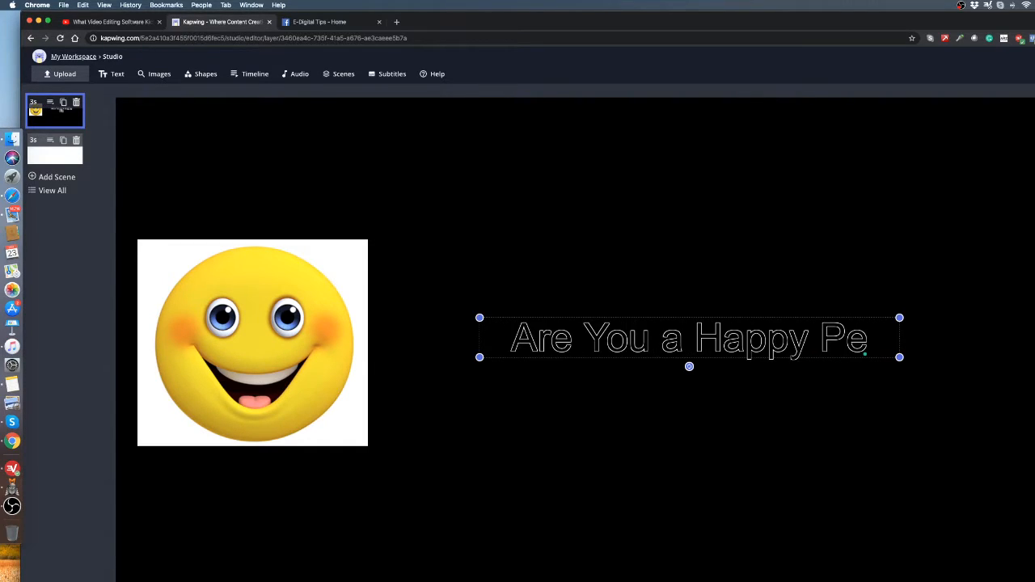
type("rsdon")
key("BackSpace")
key("BackSpace")
key("BackSpace")
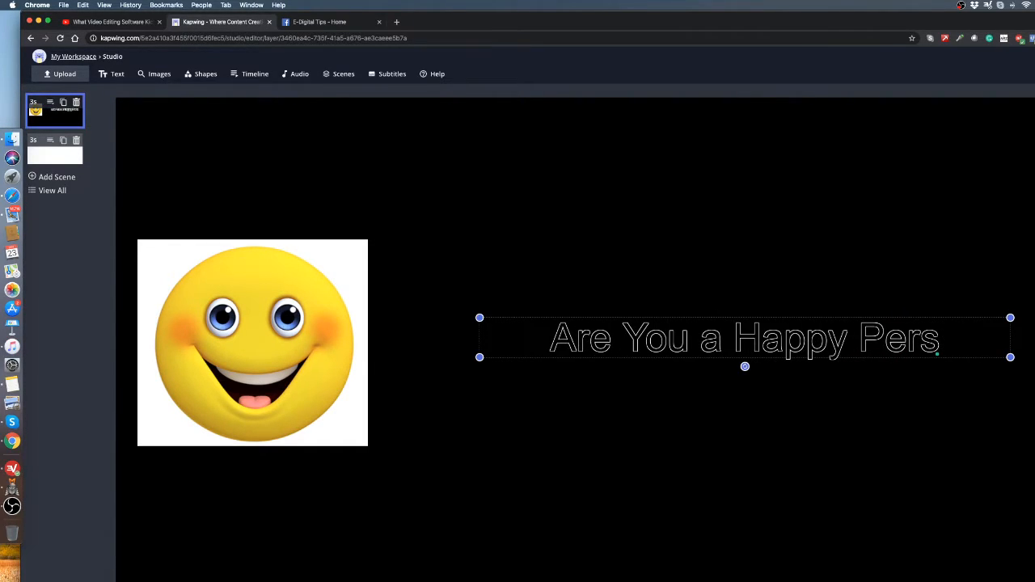
type("on?")
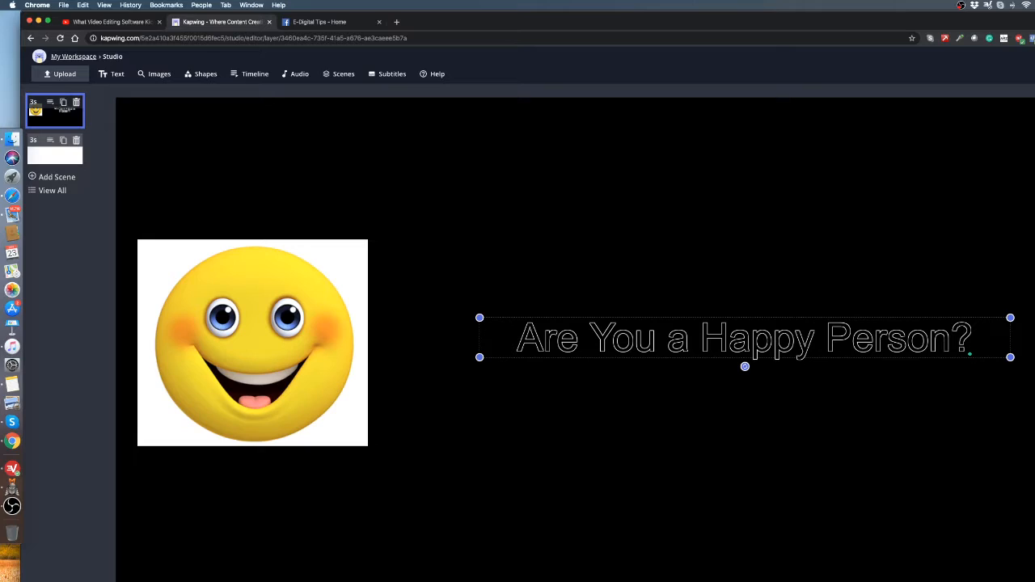
Step: Shift the "Are You a Happy Person?" text slightly left and color it orange-red
left_click_drag(732, 348, 709, 345)
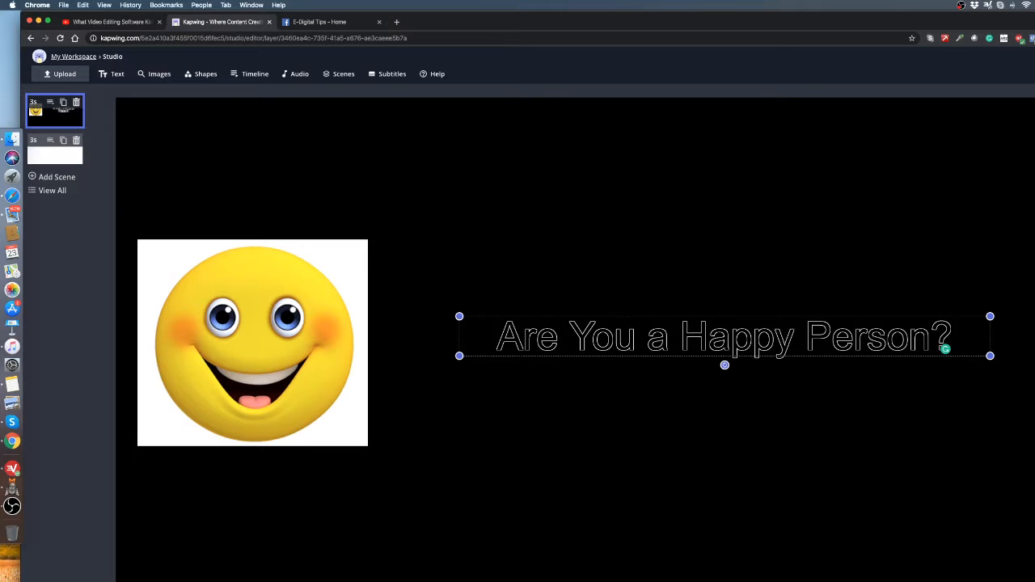
left_click(1034, 323)
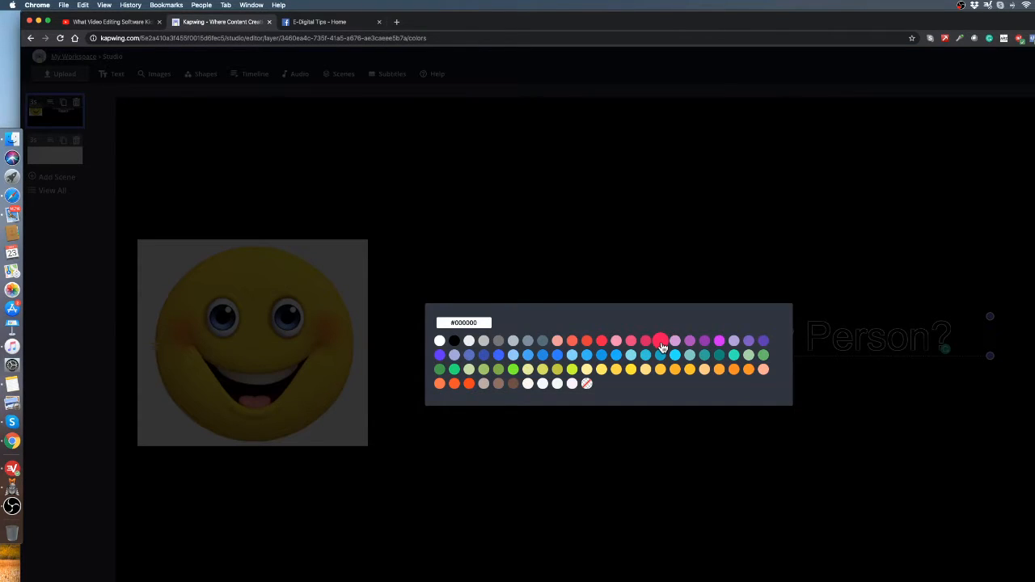
left_click(458, 387)
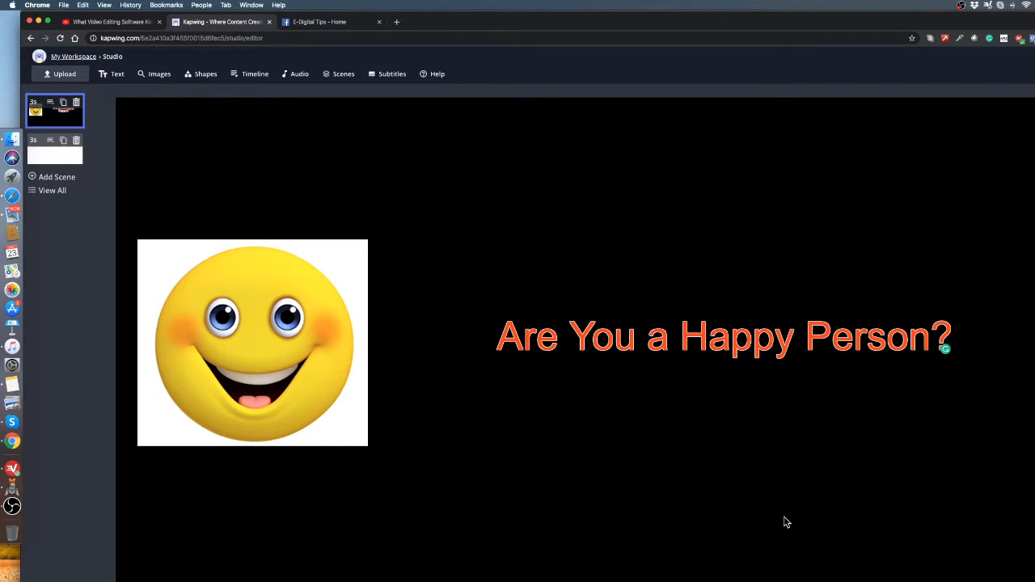
Step: Nudge the smiley image slightly to the right and fine-tune the text's position beside it
left_click(329, 359)
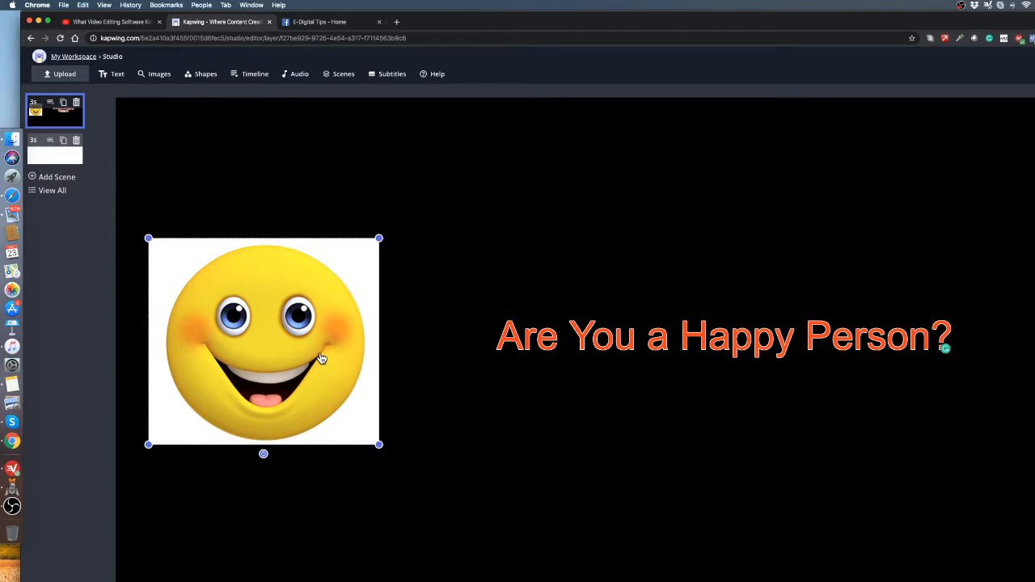
left_click(580, 342)
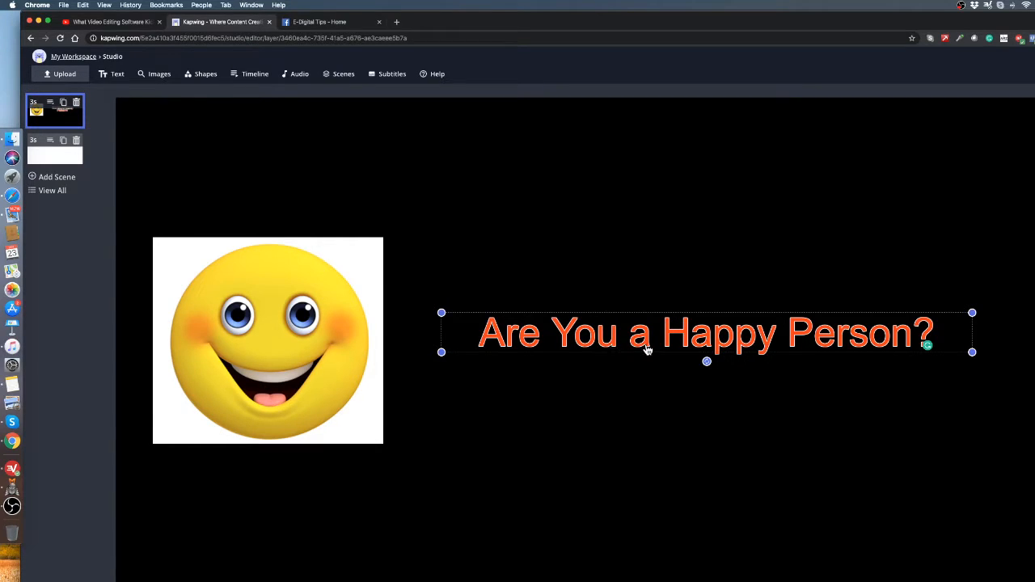
left_click_drag(667, 341, 675, 341)
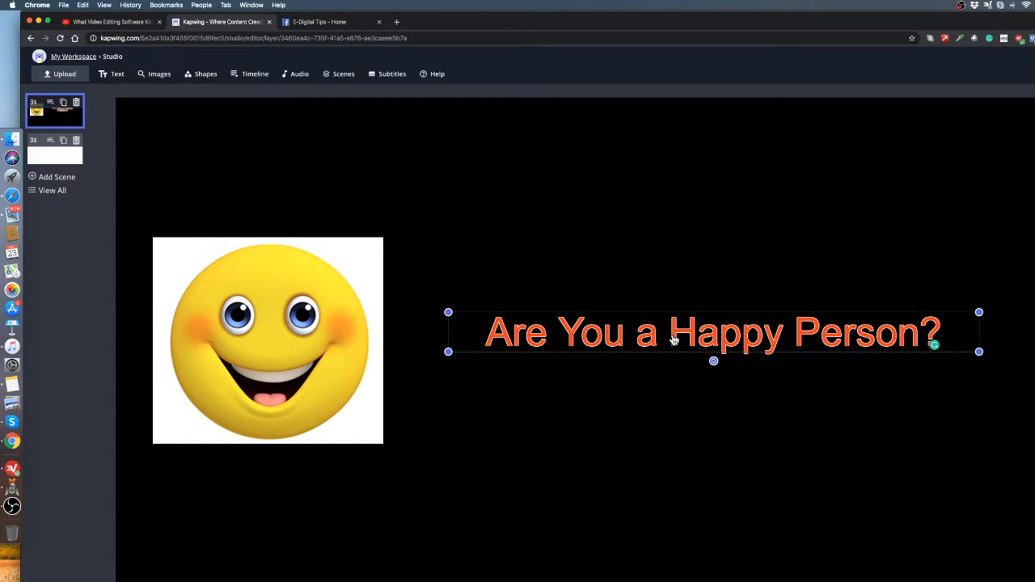
left_click_drag(674, 341, 672, 341)
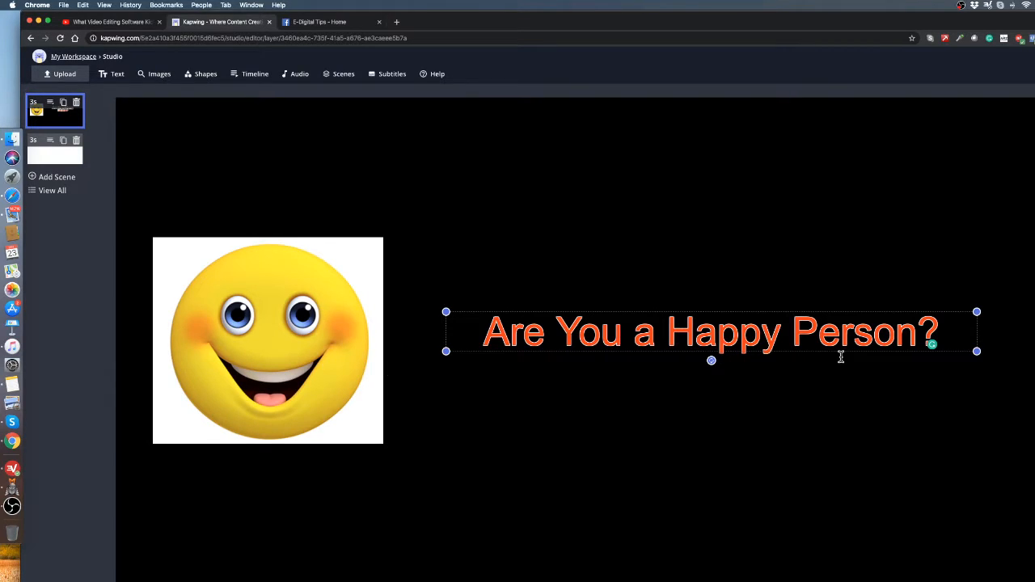
left_click(202, 74)
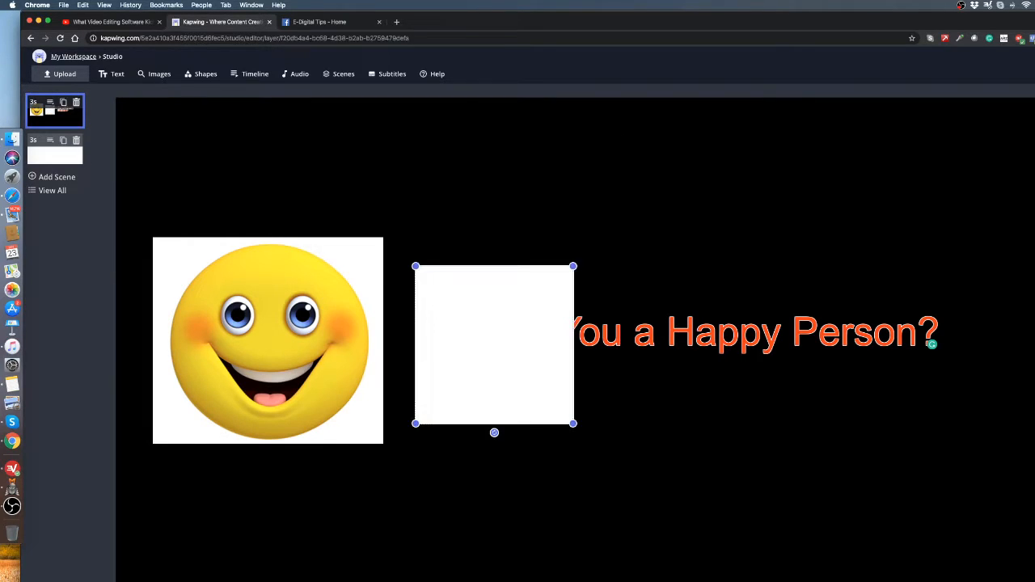
left_click_drag(524, 345, 626, 487)
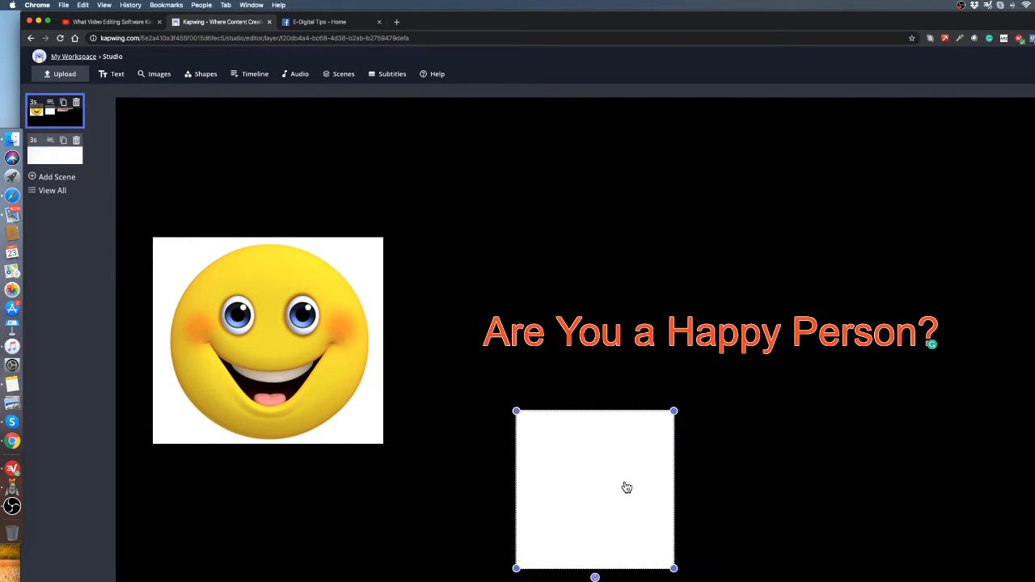
key("Delete")
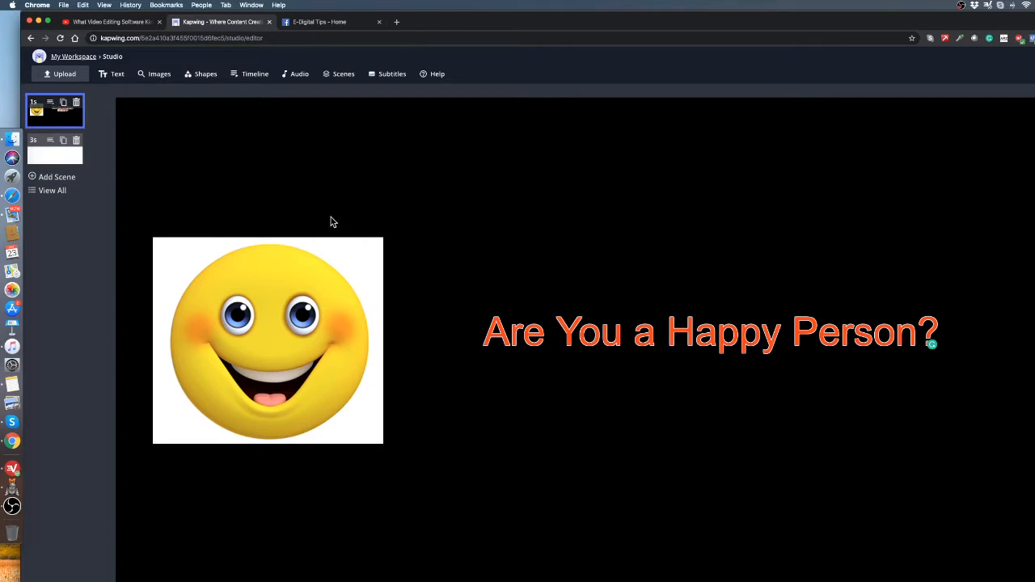
Step: Add a white rectangle shape, stretch it into a long thin bar and align it below the text
left_click(194, 74)
left_click_drag(589, 276, 945, 387)
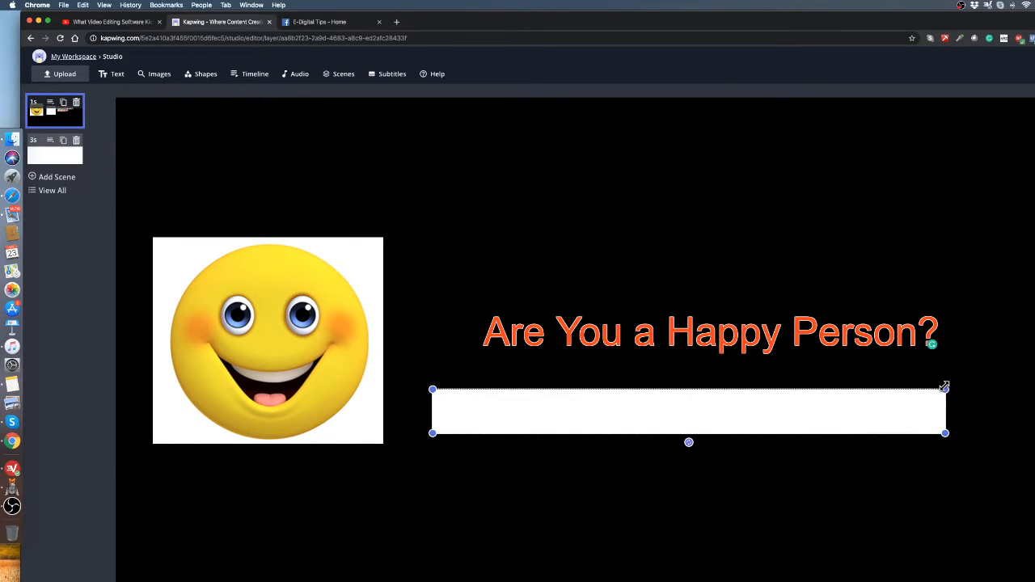
mouse_move(862, 415)
left_mouse_down()
mouse_move(863, 449)
mouse_move(879, 412)
left_mouse_up()
Step: Move the "Are You a Happy Person?" text onto the white bar so the bar serves as its background
left_click(794, 341)
left_click_drag(794, 341, 785, 393)
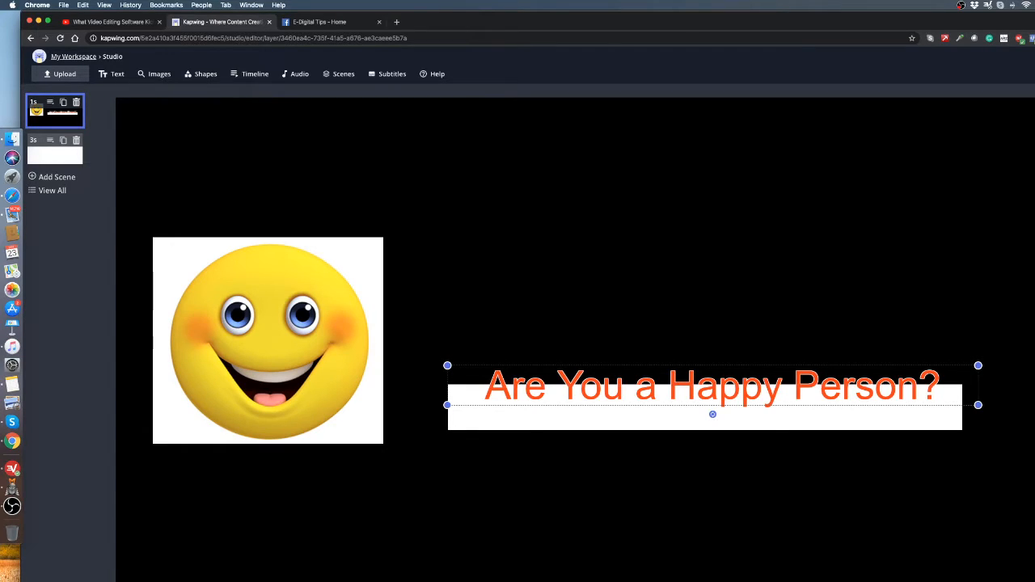
left_click_drag(923, 389, 919, 411)
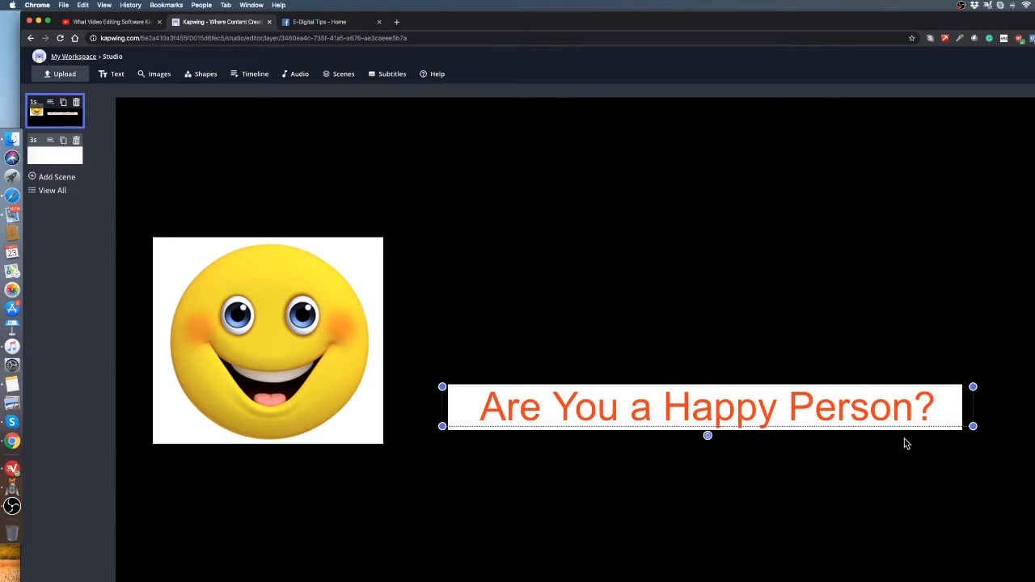
left_click_drag(894, 417, 881, 301)
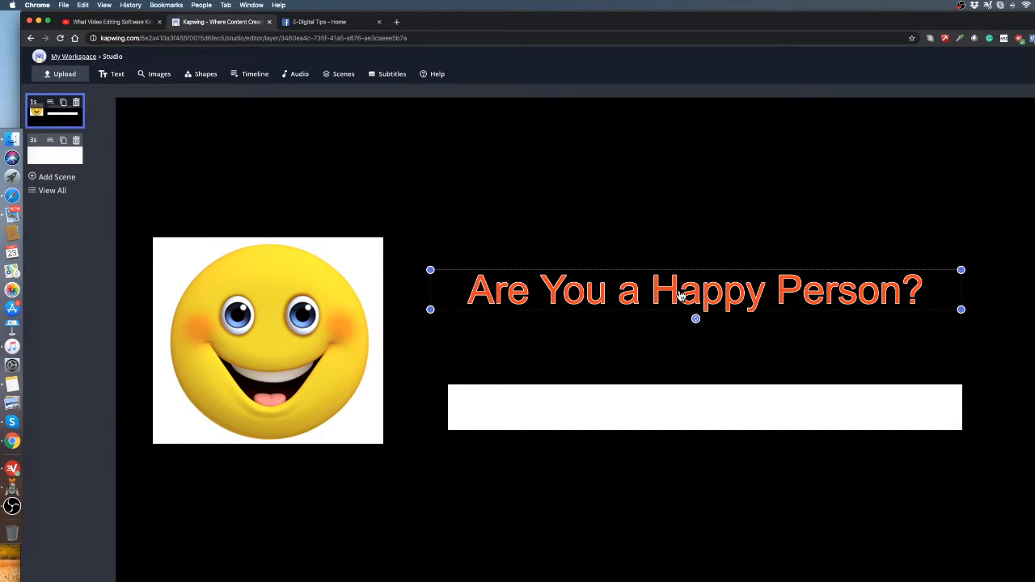
left_click_drag(682, 297, 695, 412)
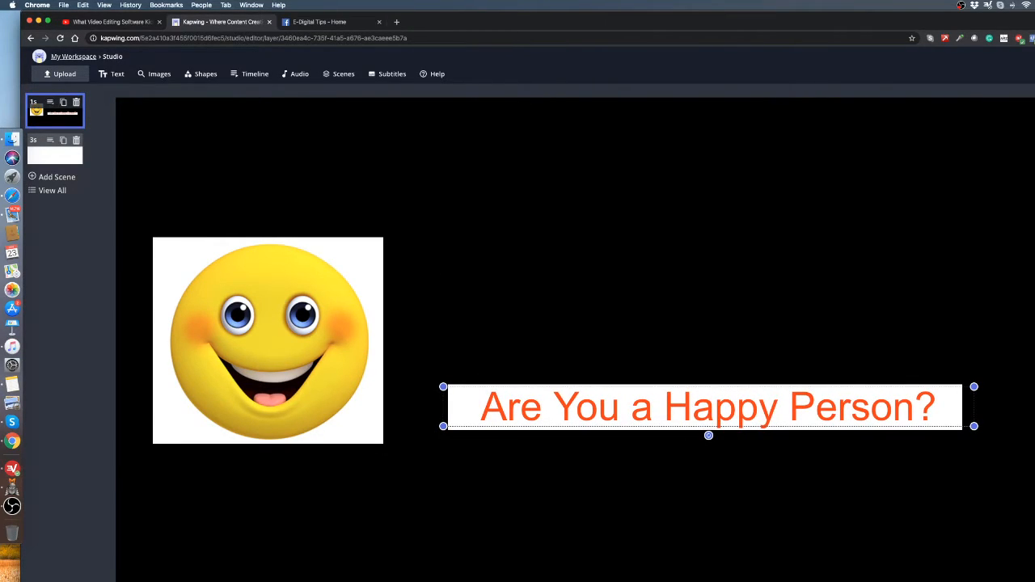
Step: Change the "Are You a Happy Person?" text color to black
left_click(1033, 275)
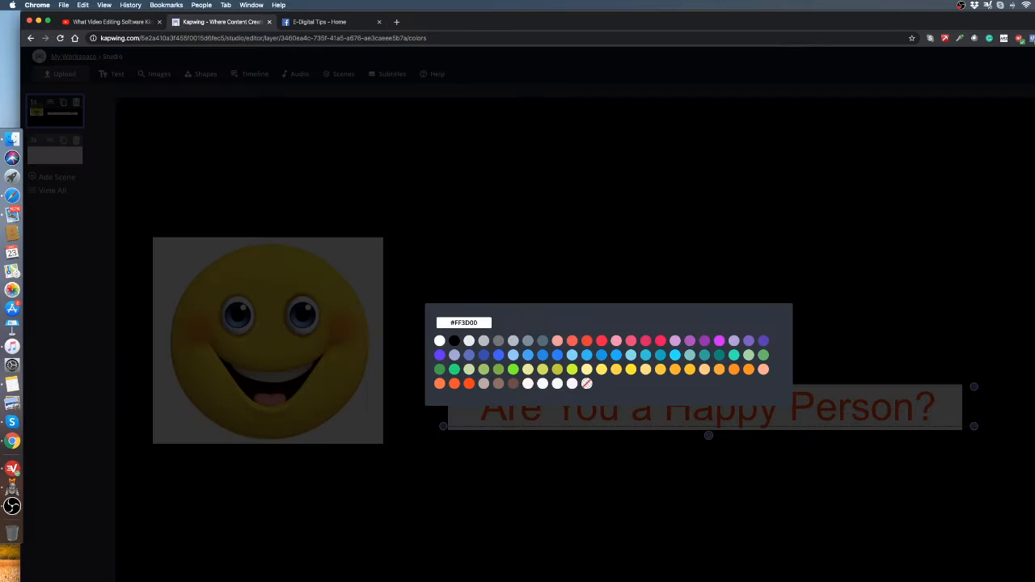
left_click(456, 342)
left_click(812, 284)
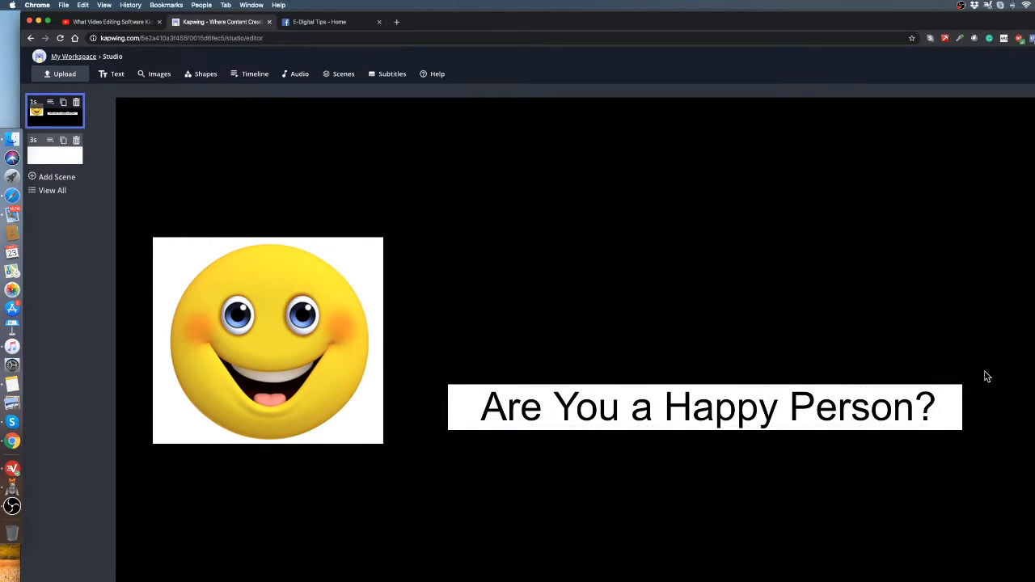
left_click(909, 398)
left_click(889, 346)
Step: Search Google for "free youtube royalty free music" in a new browser tab
left_click(398, 22)
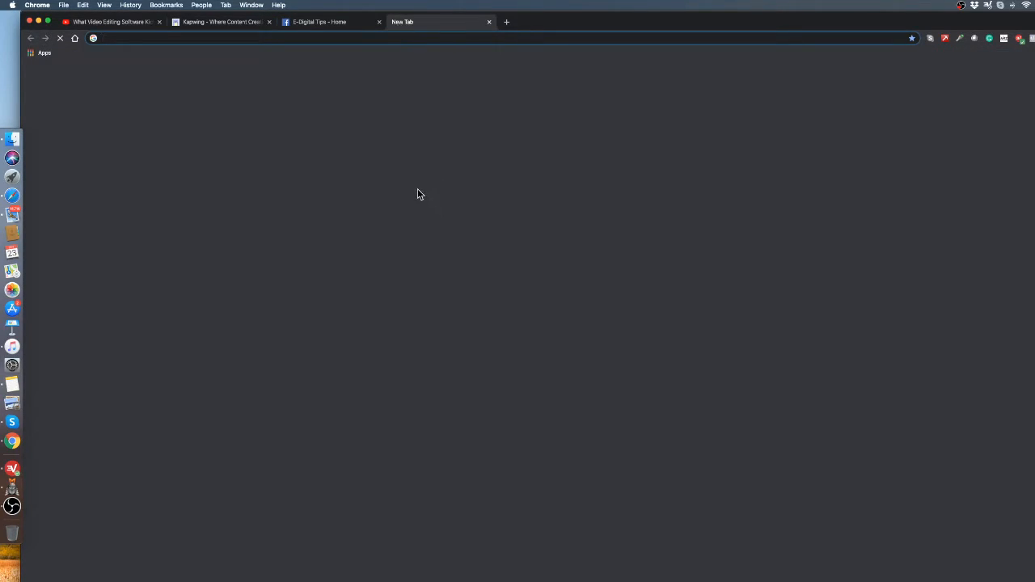
left_click(537, 210)
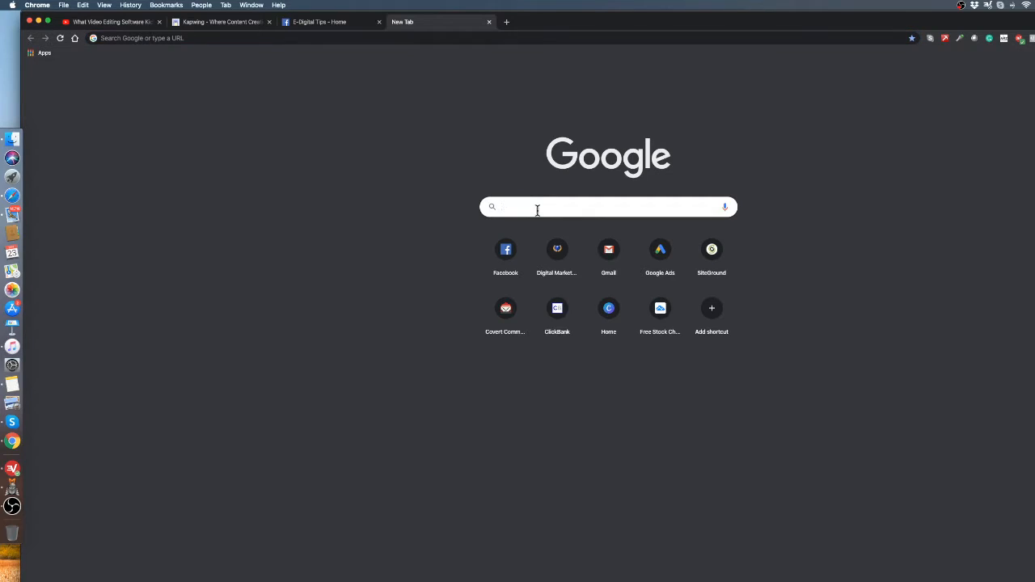
type("free ypo")
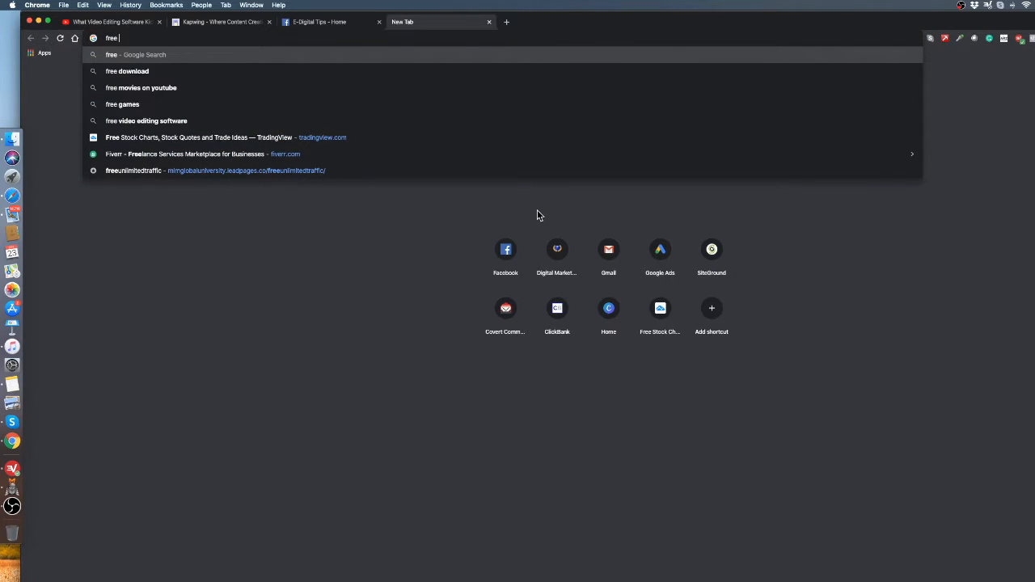
key("BackSpace")
key("BackSpace")
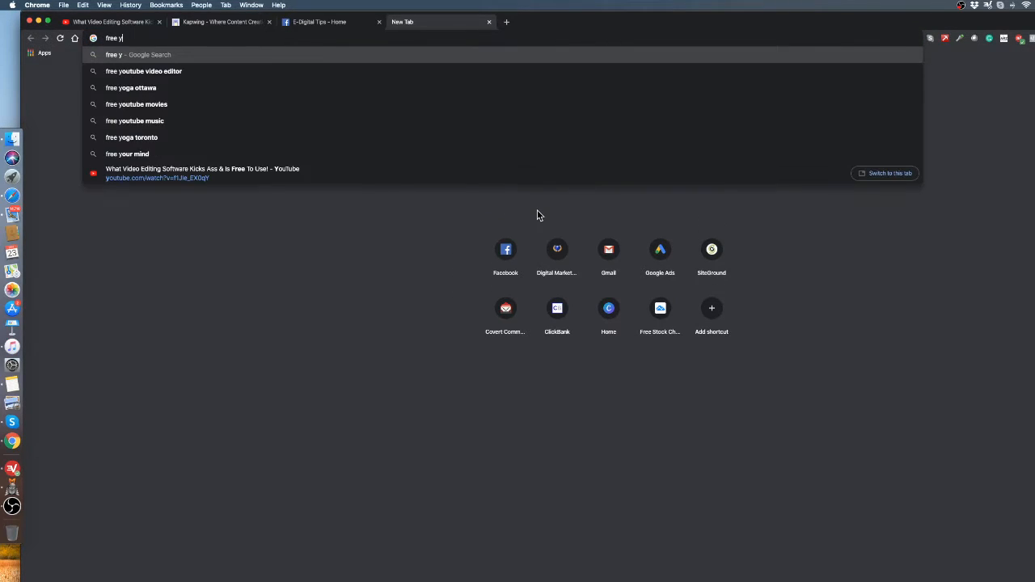
type("outube ")
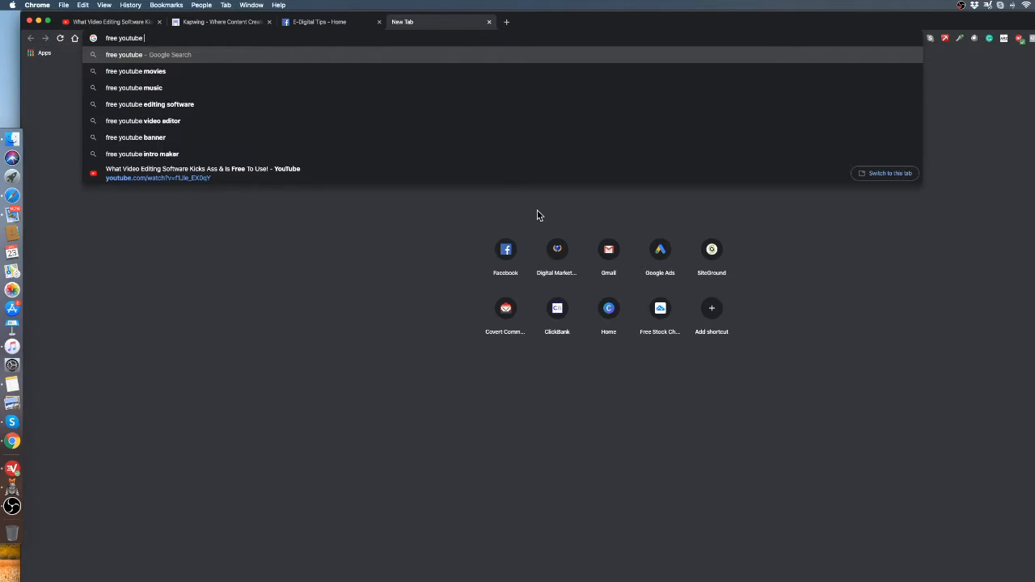
type("royalty")
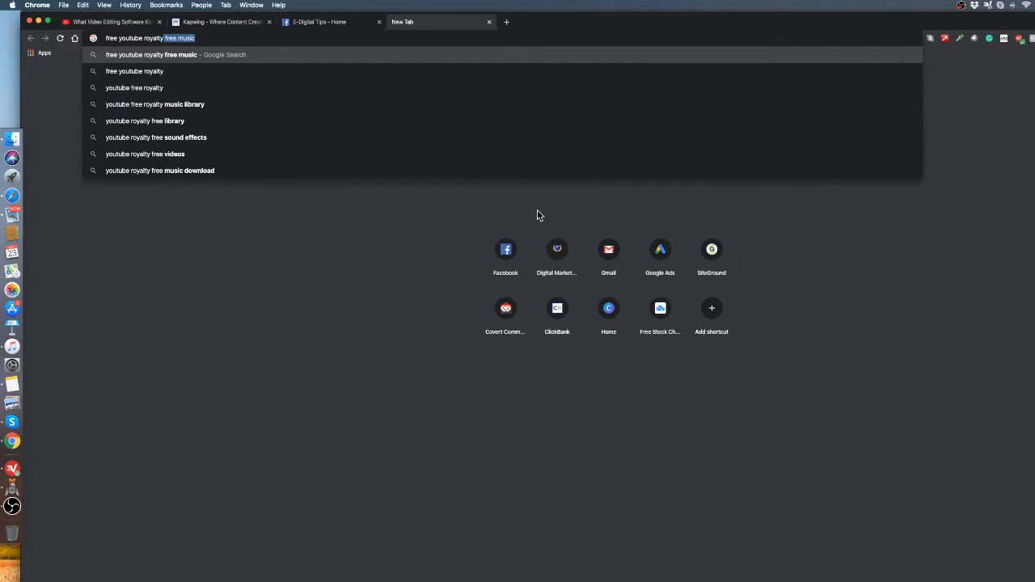
key("Return")
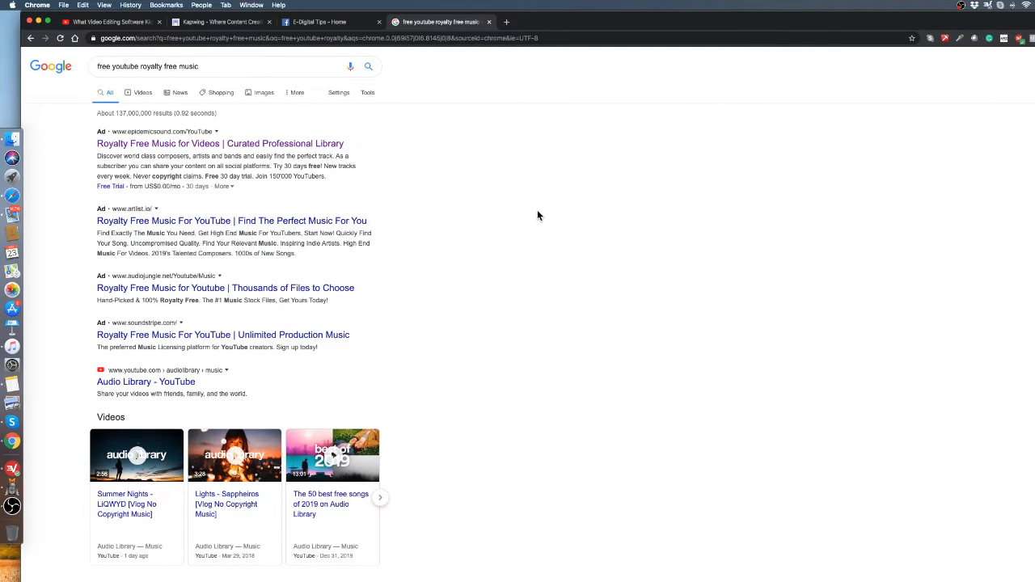
Step: Look at the Epidemic Sound site from the search results and mute its background sound
left_click(180, 147)
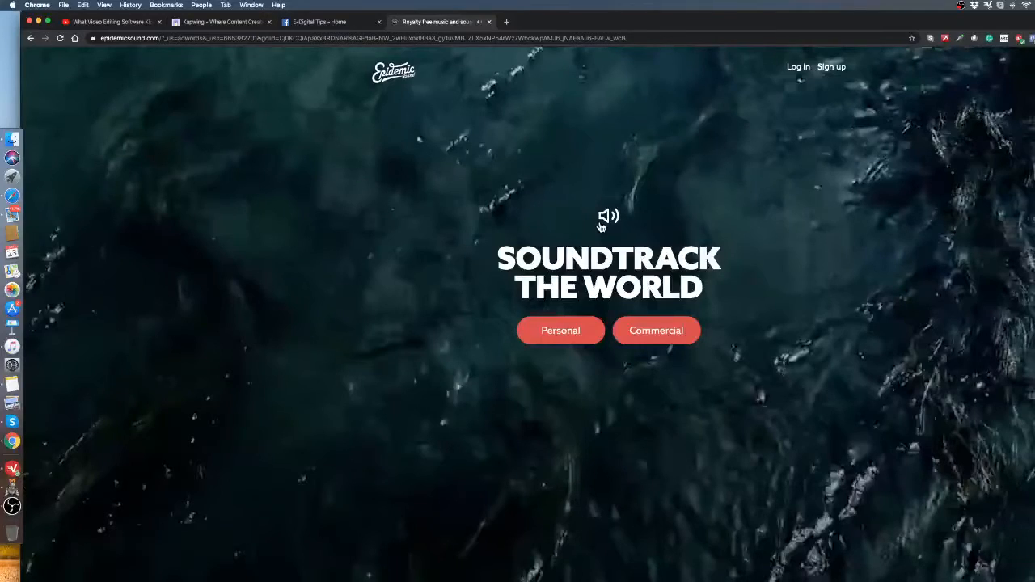
left_click(600, 225)
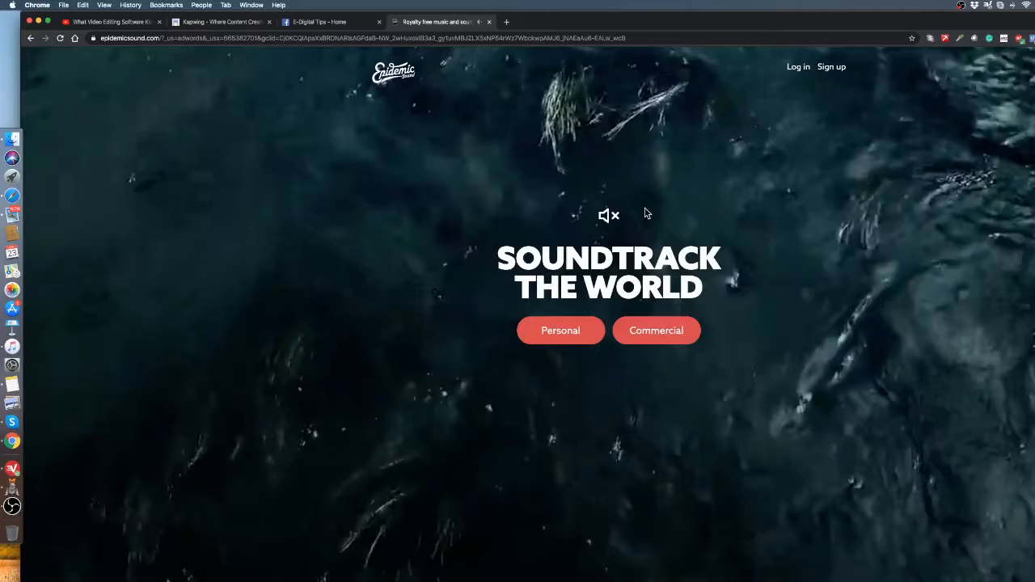
left_click(214, 21)
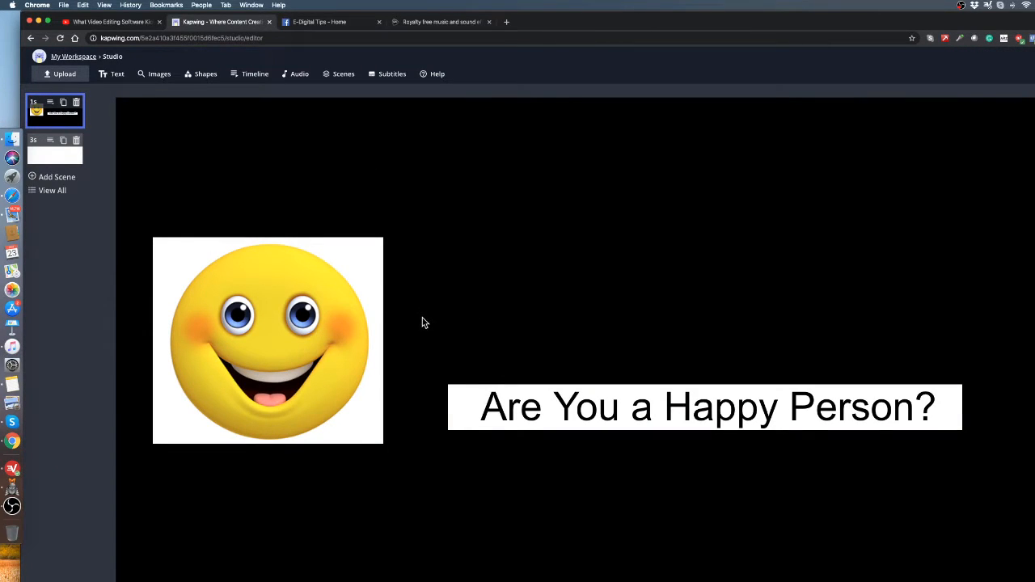
left_click(423, 22)
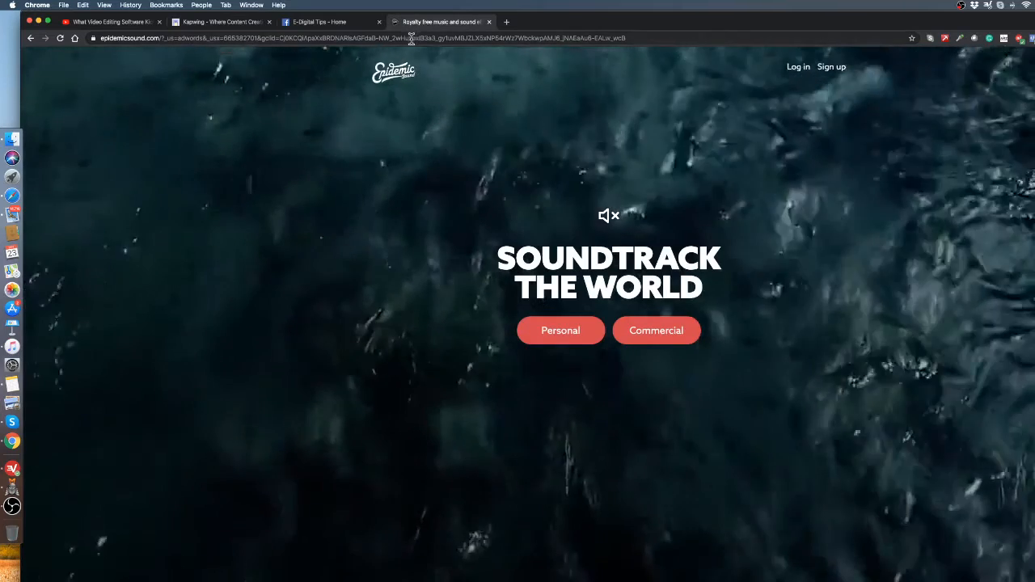
Step: Go to app.animate360.io and log in with the prefilled account credentials
left_click(412, 38)
type("app.animate360.io")
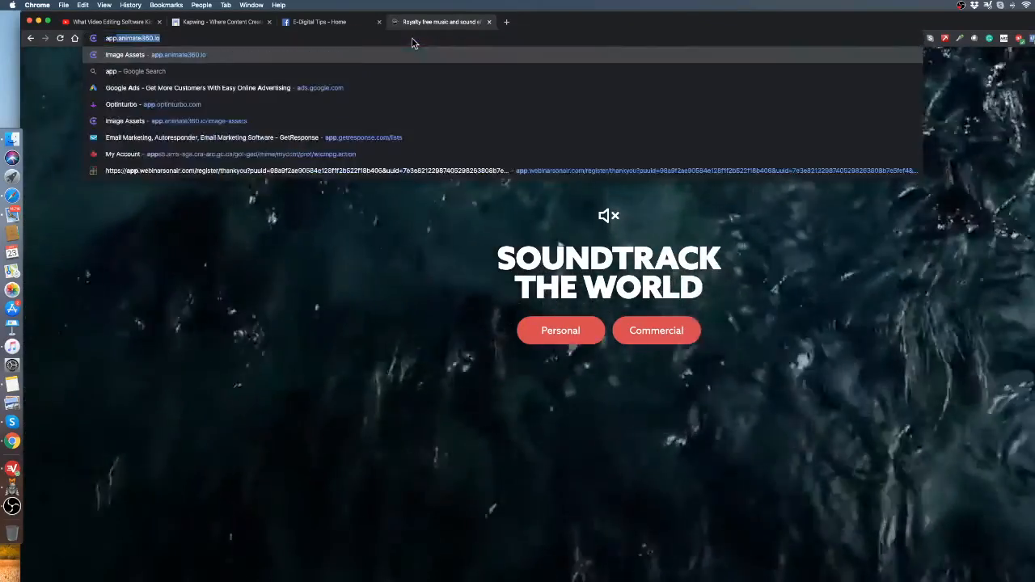
key("Return")
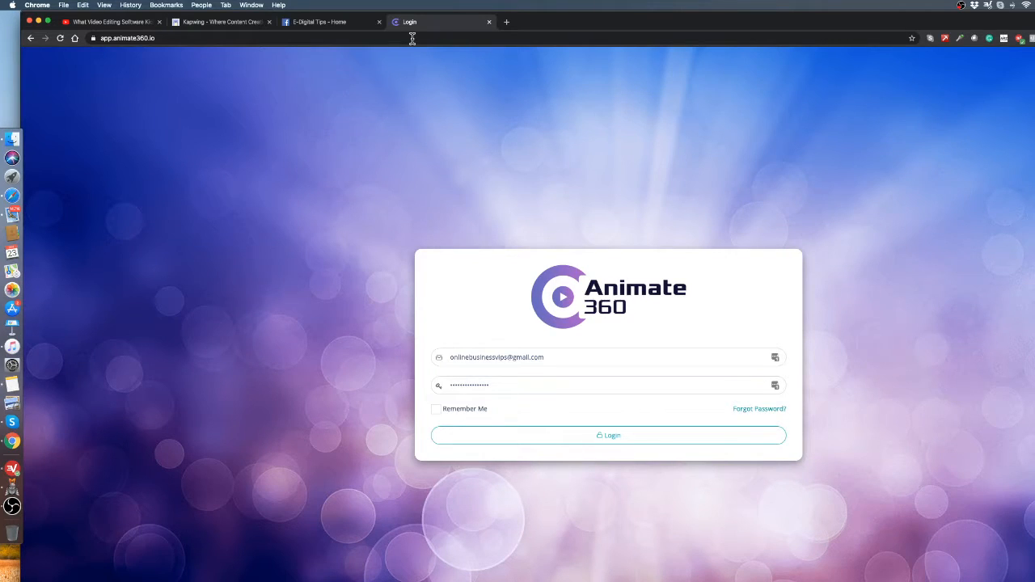
left_click(628, 442)
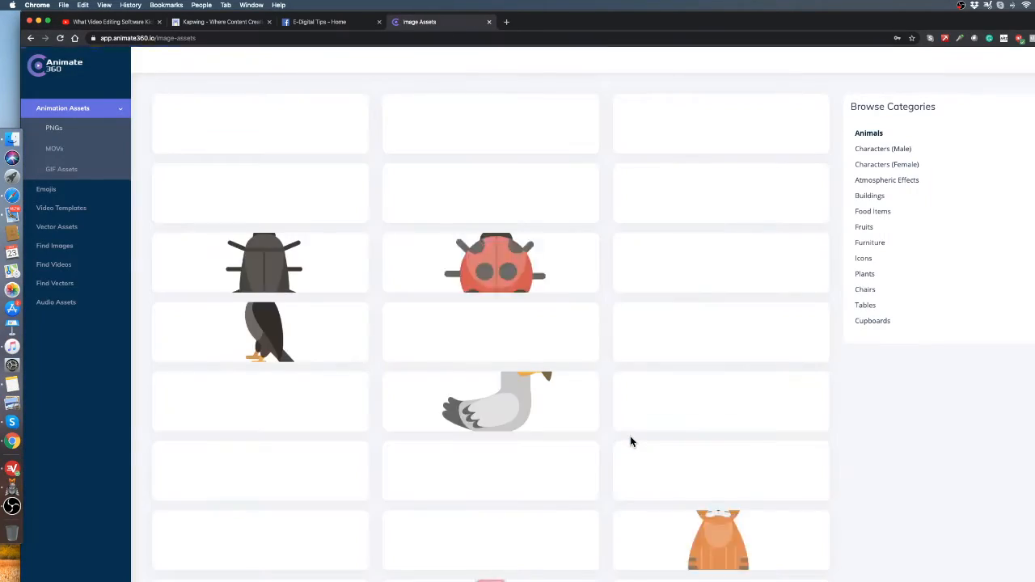
Step: Search the Animate 360 audio assets for "business" and request more results
mouse_move(659, 428)
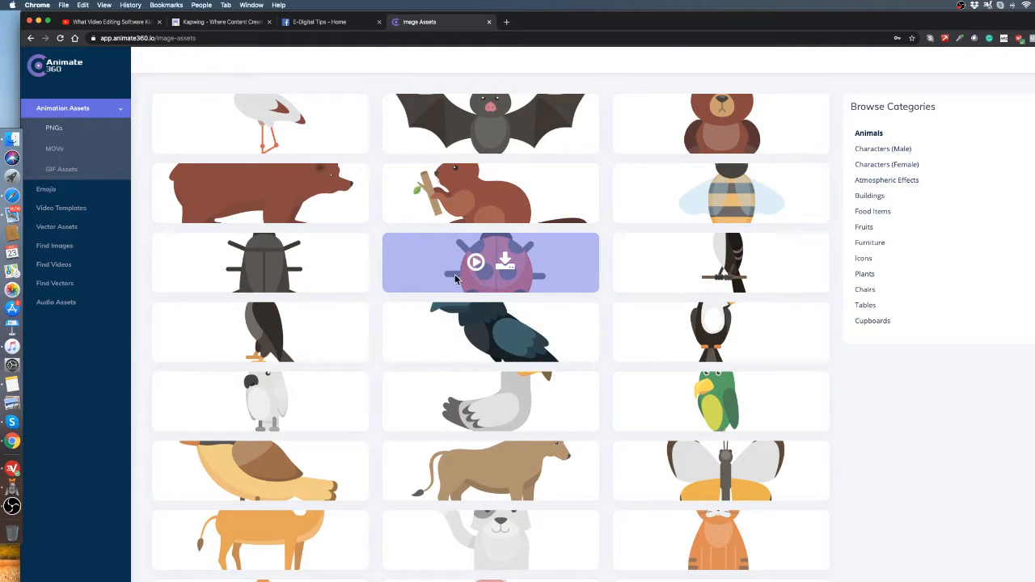
left_click(54, 303)
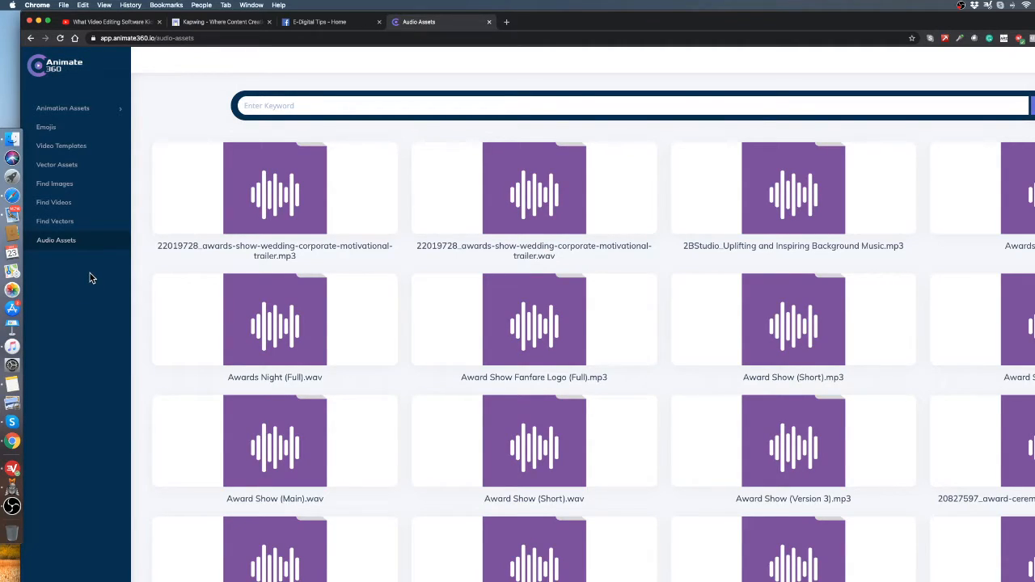
left_click(368, 103)
type("business")
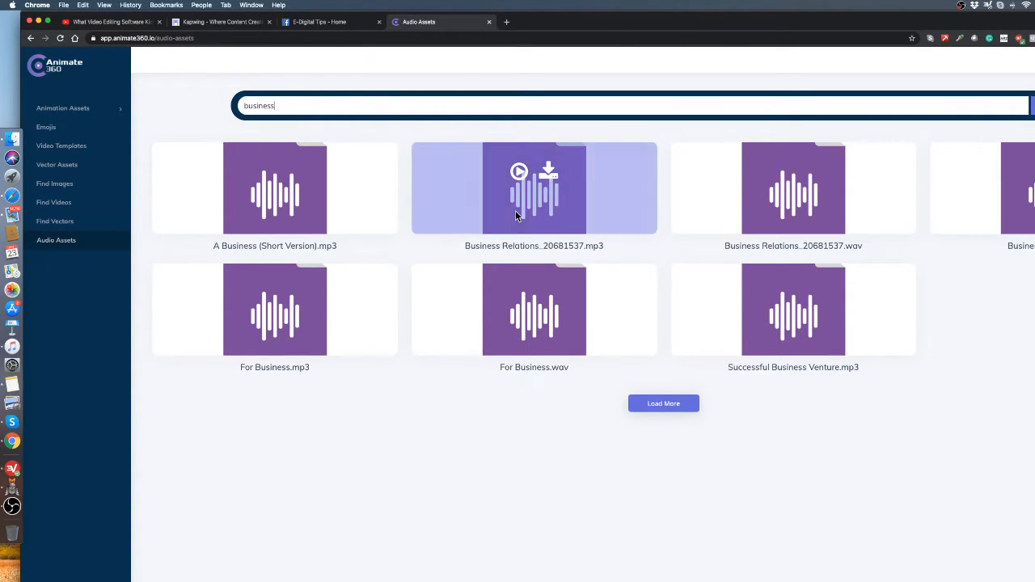
left_click(681, 408)
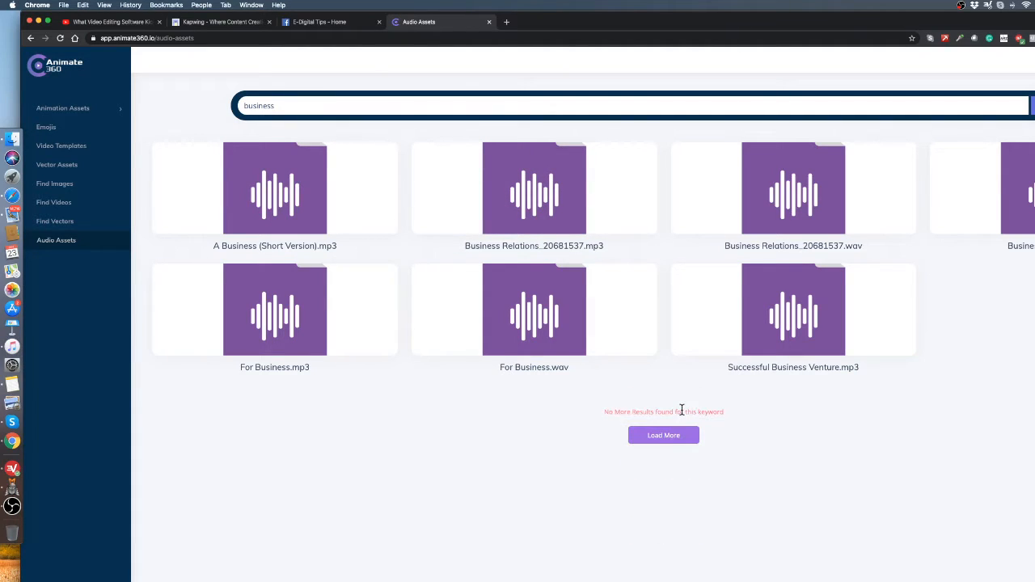
Step: Listen to a short preview of Successful Business Venture.mp3, pause it and close the preview
mouse_move(766, 336)
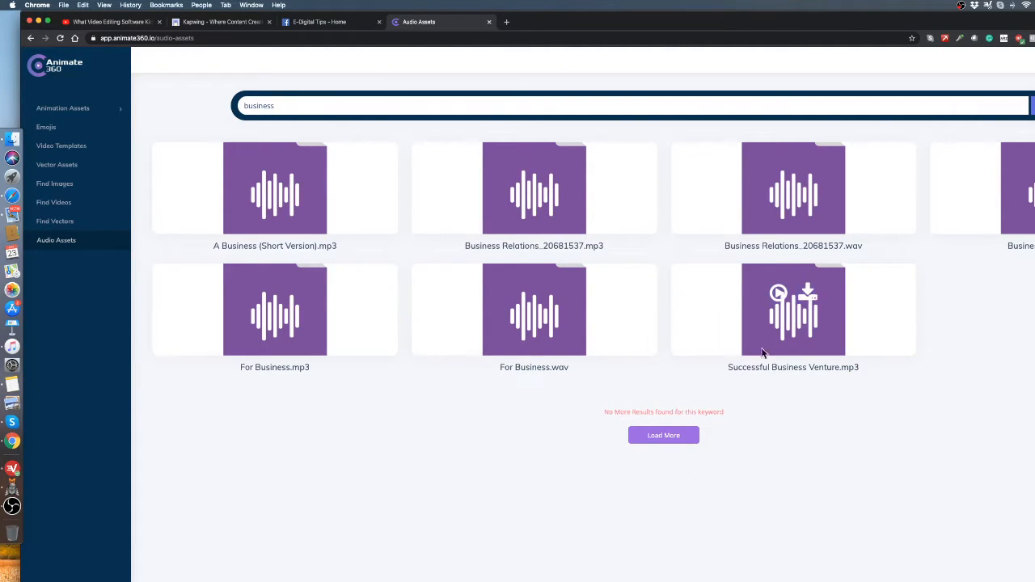
left_click(779, 296)
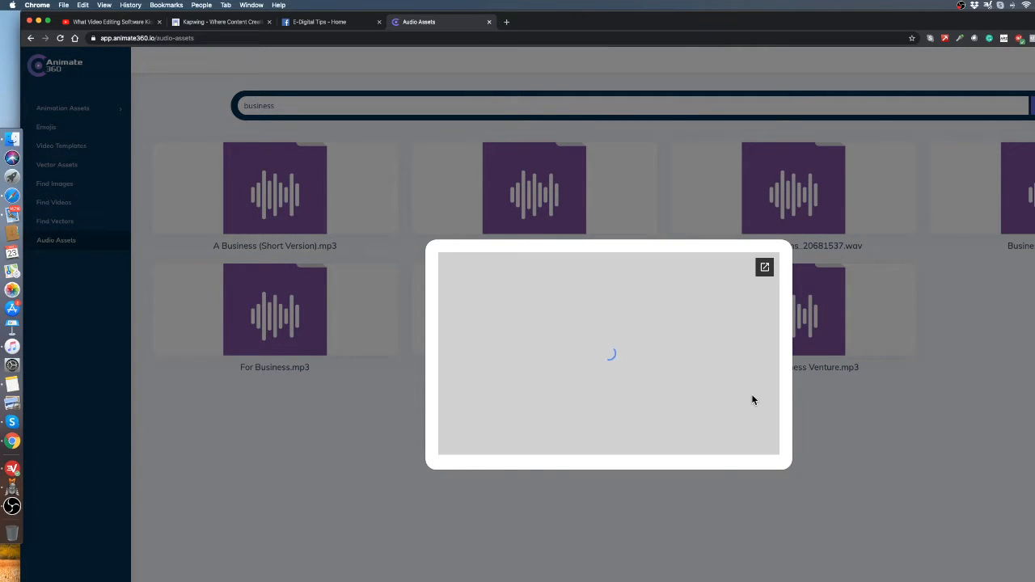
left_click(544, 354)
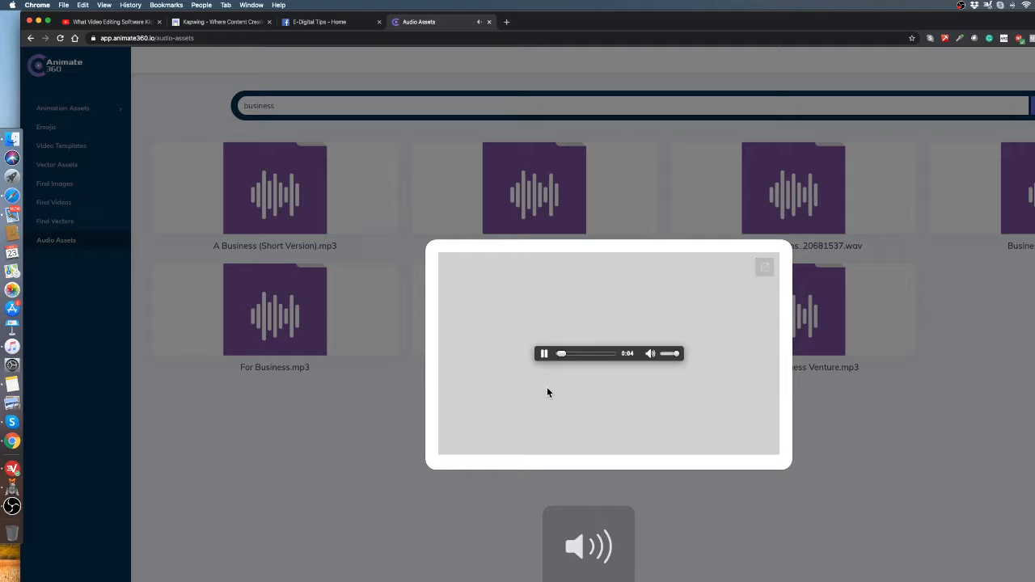
left_click(544, 356)
left_click(296, 432)
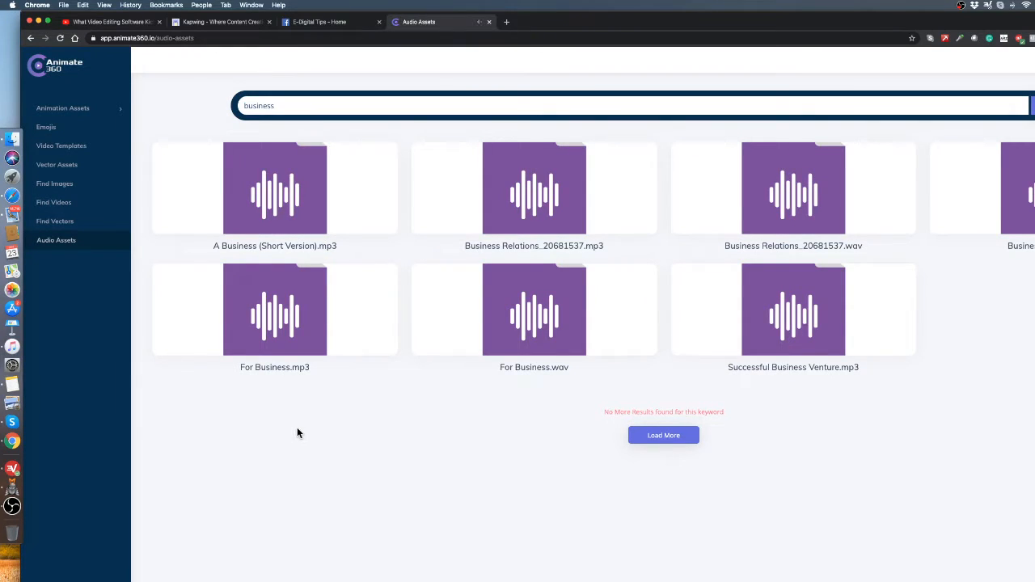
Step: Download the Successful Business Venture.mp3 track from the audio results
mouse_move(502, 311)
mouse_move(822, 306)
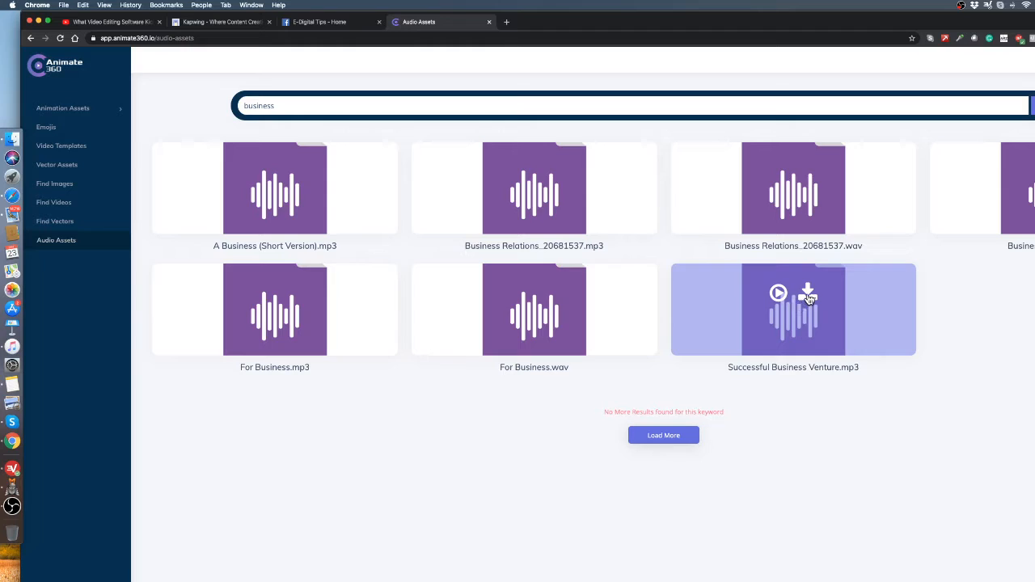
left_click(809, 298)
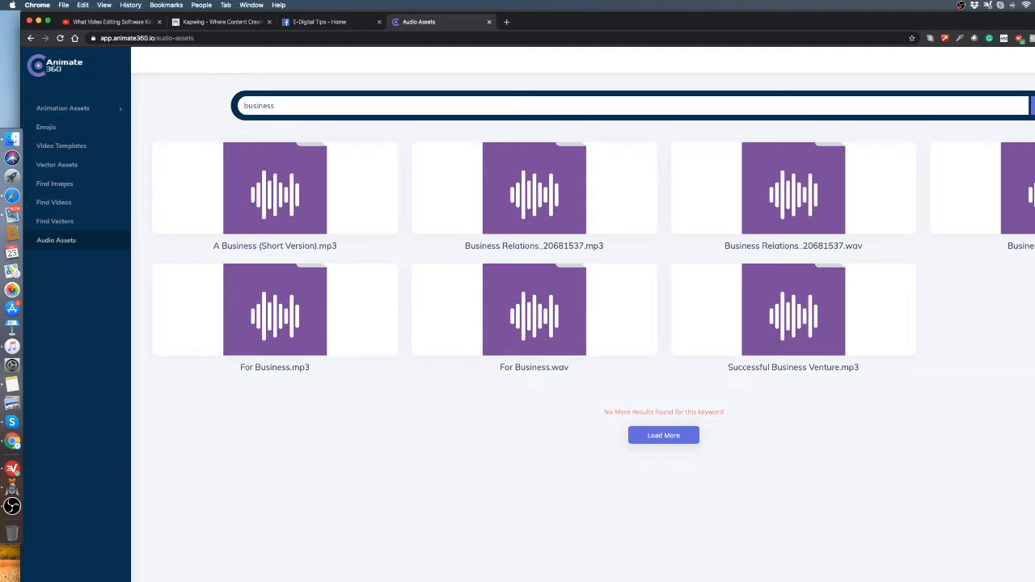
Step: Switch to Finder, move Successful Business Venture.mp3 from Downloads to the Desktop and close the window
key("super+Tab")
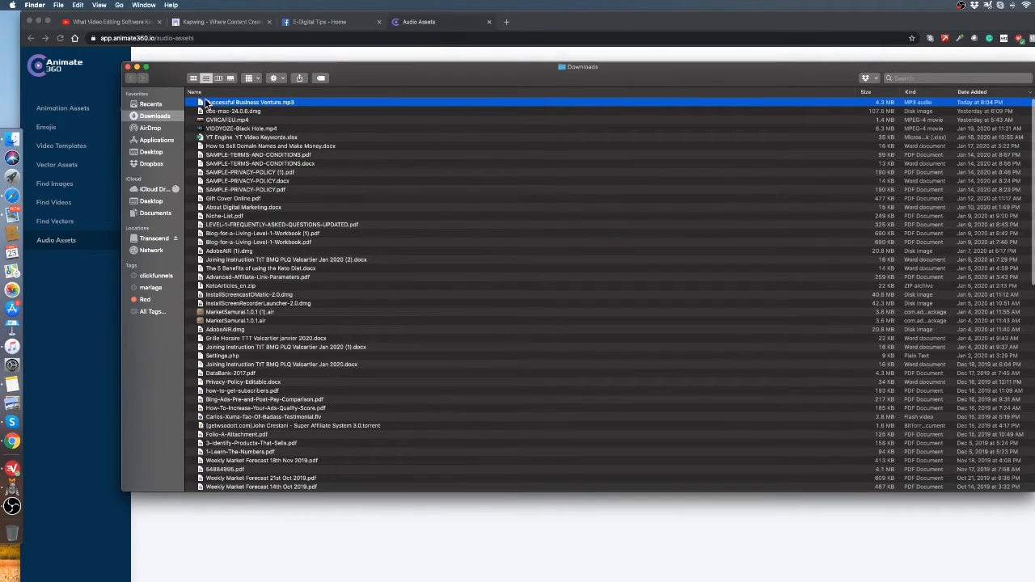
left_click_drag(205, 104, 158, 152)
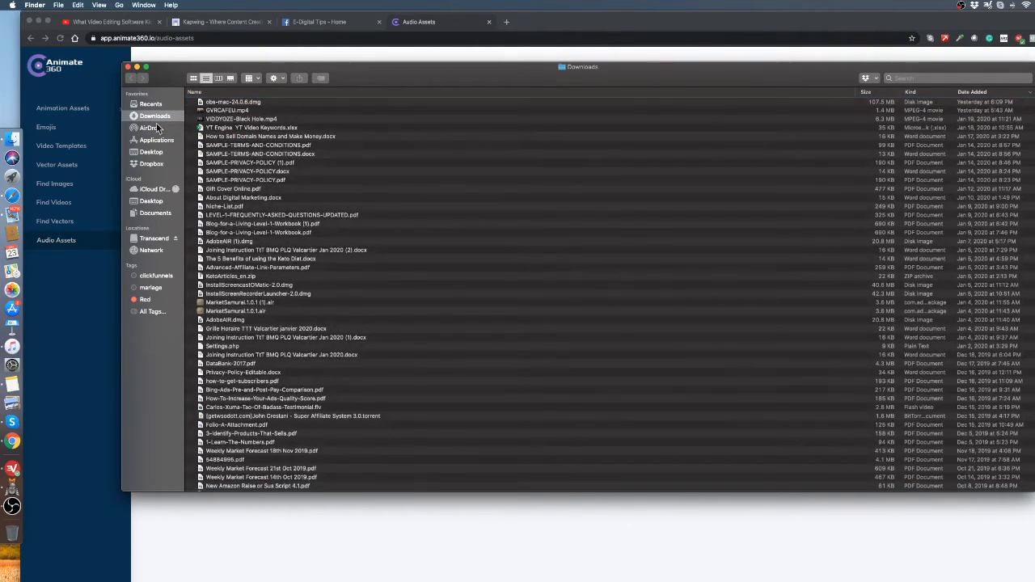
left_click(128, 66)
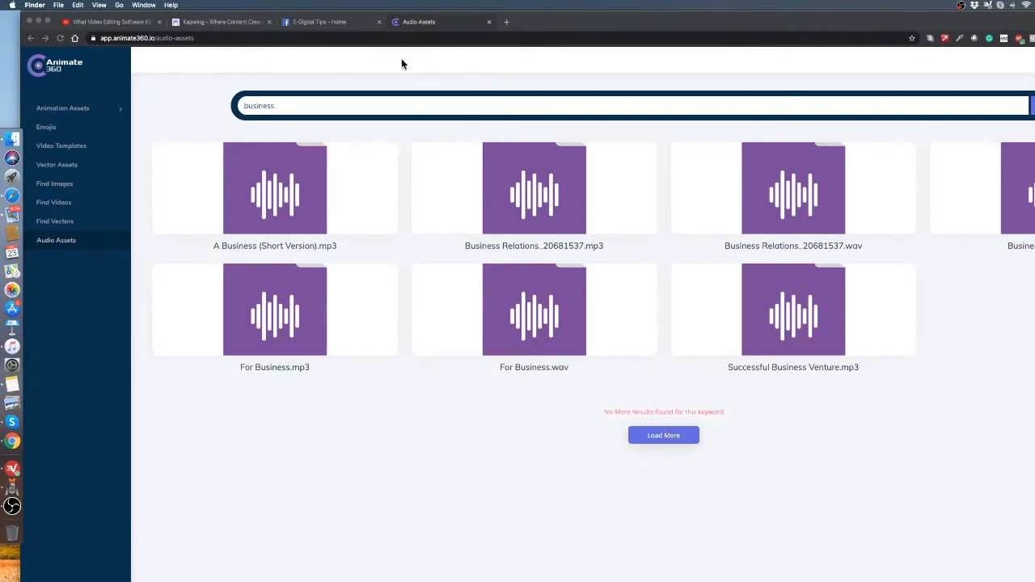
Step: Back in Kapwing, add Business Relations_20681537.mp3 from the Desktop as the video's audio and reselect the first scene
left_click(233, 22)
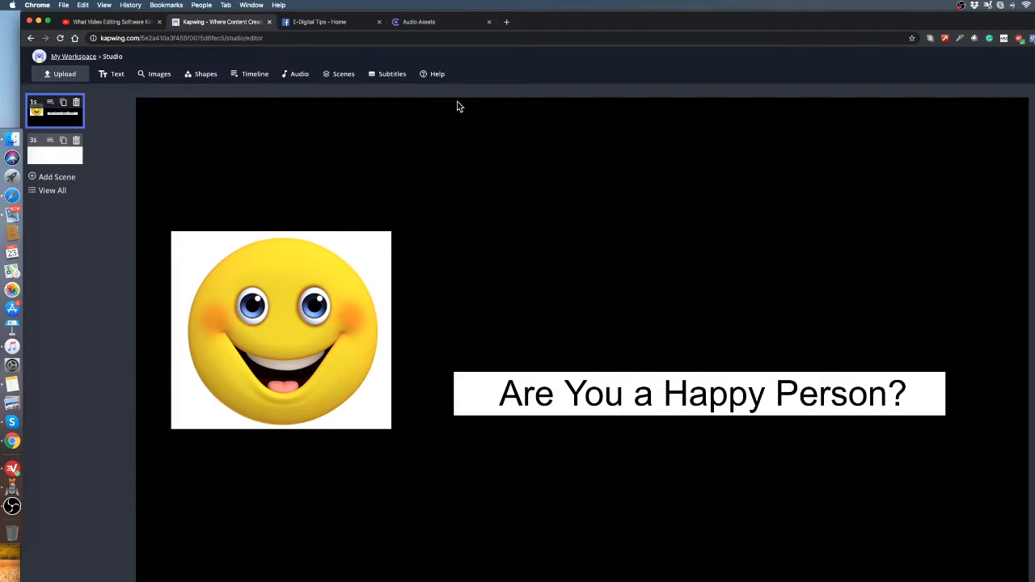
left_click(296, 74)
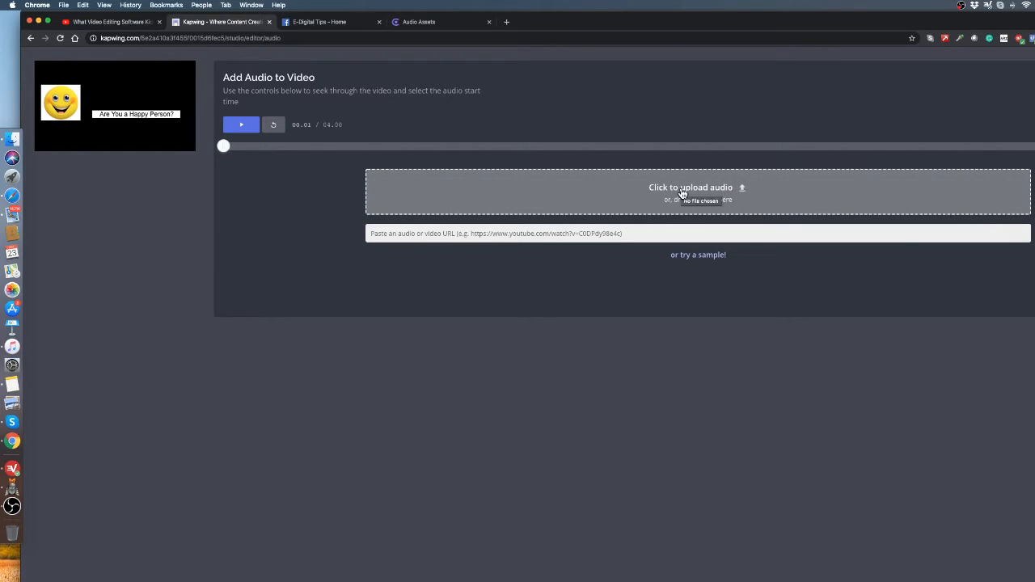
left_click(693, 283)
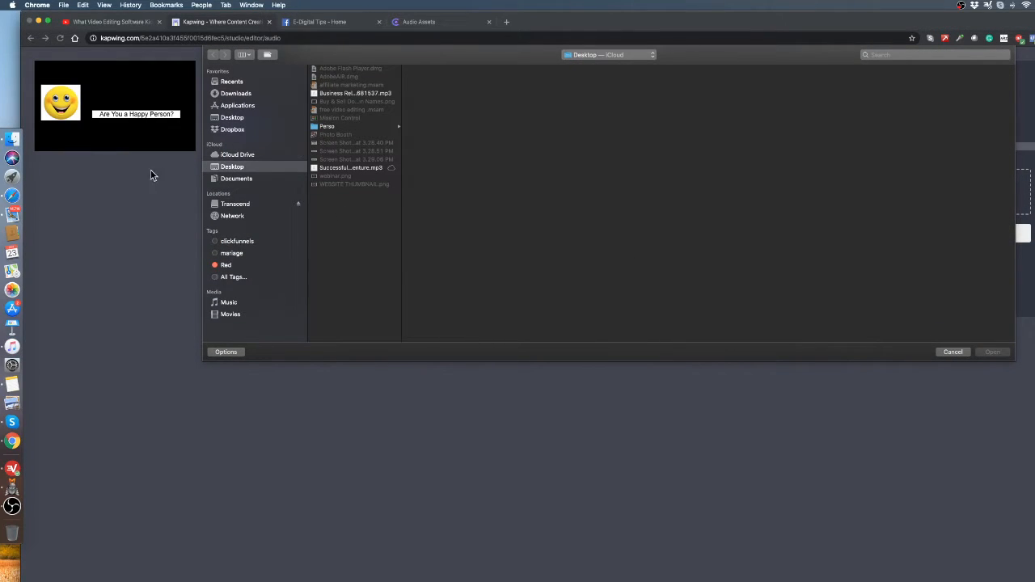
left_click(348, 94)
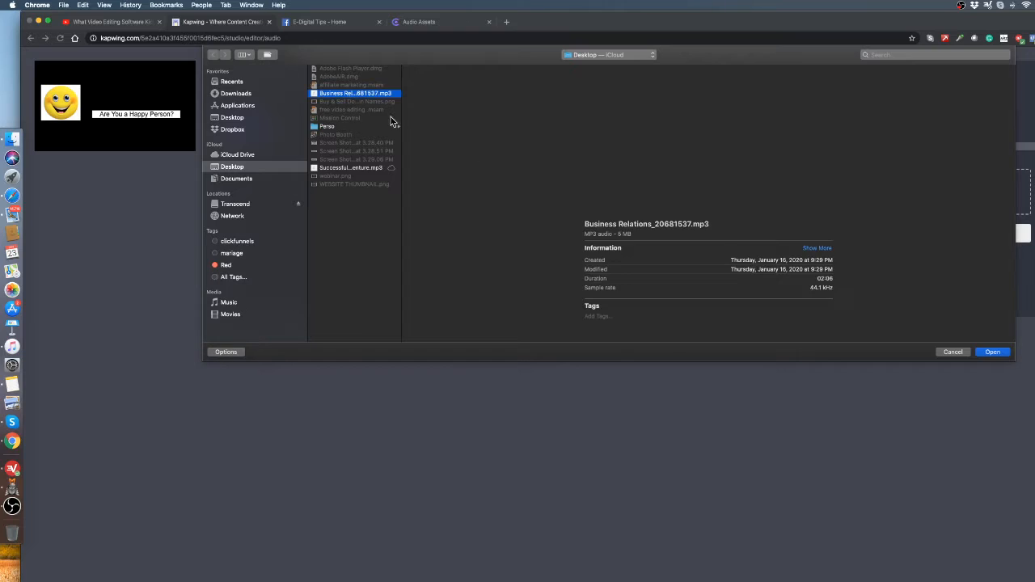
left_click(993, 352)
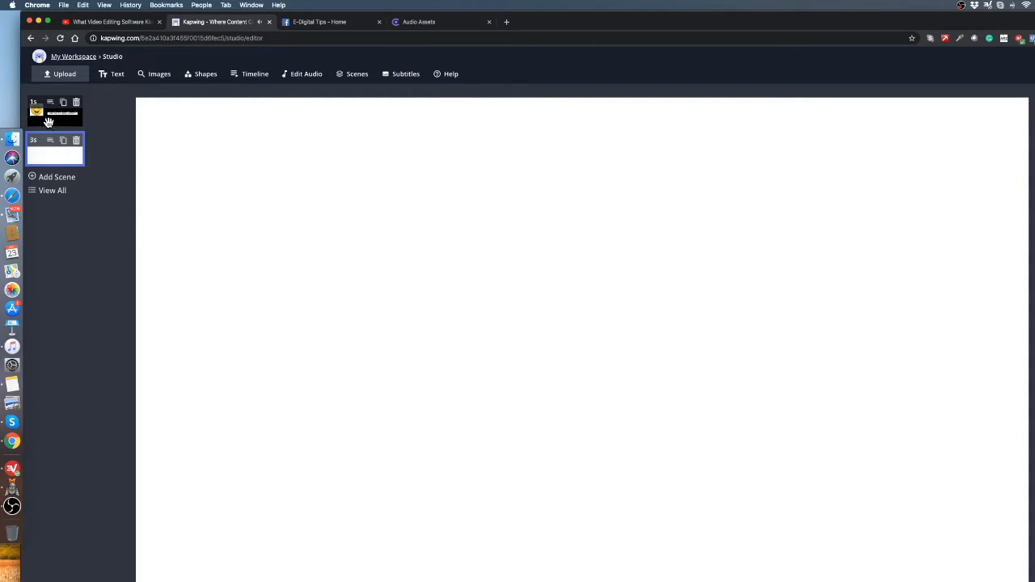
left_click(60, 119)
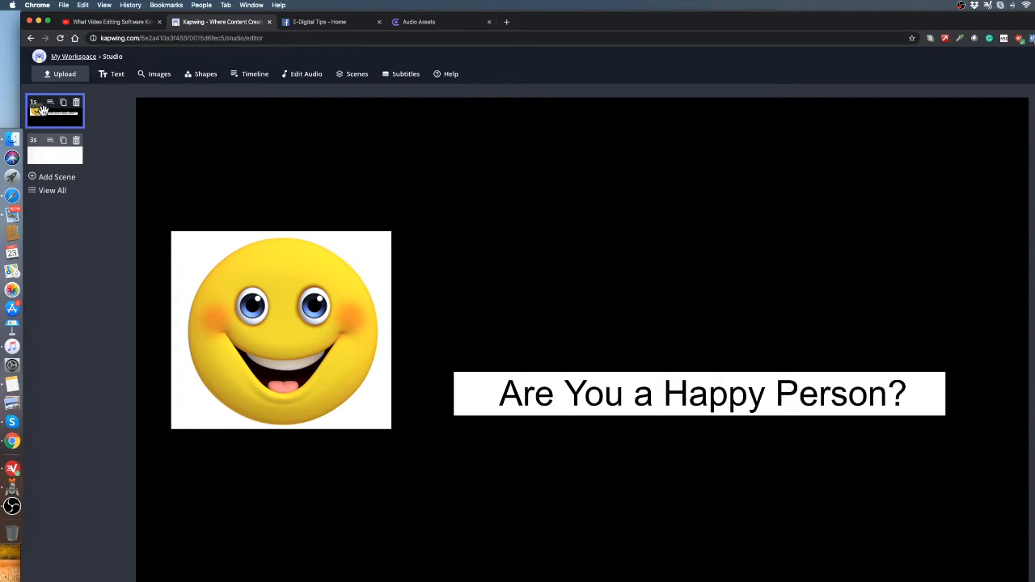
Step: Set the first scene's duration to a custom length of 15 seconds in the timeline
left_click(737, 397)
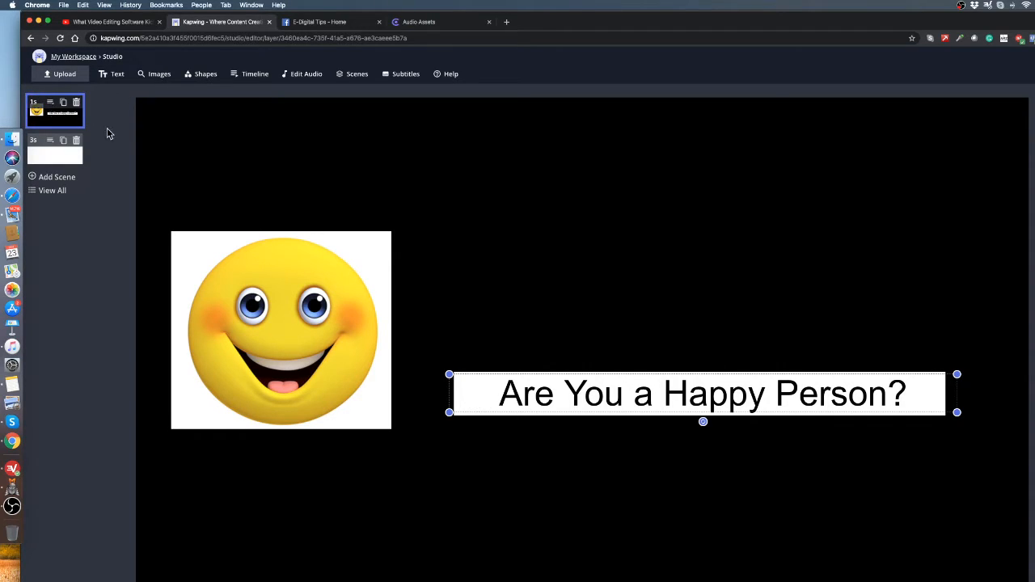
left_click(229, 147)
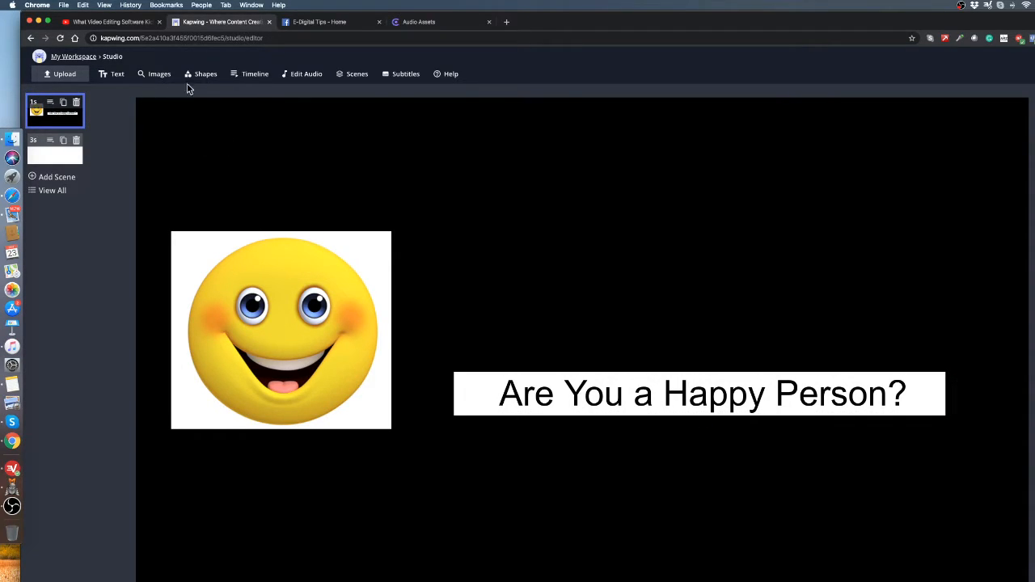
left_click(250, 73)
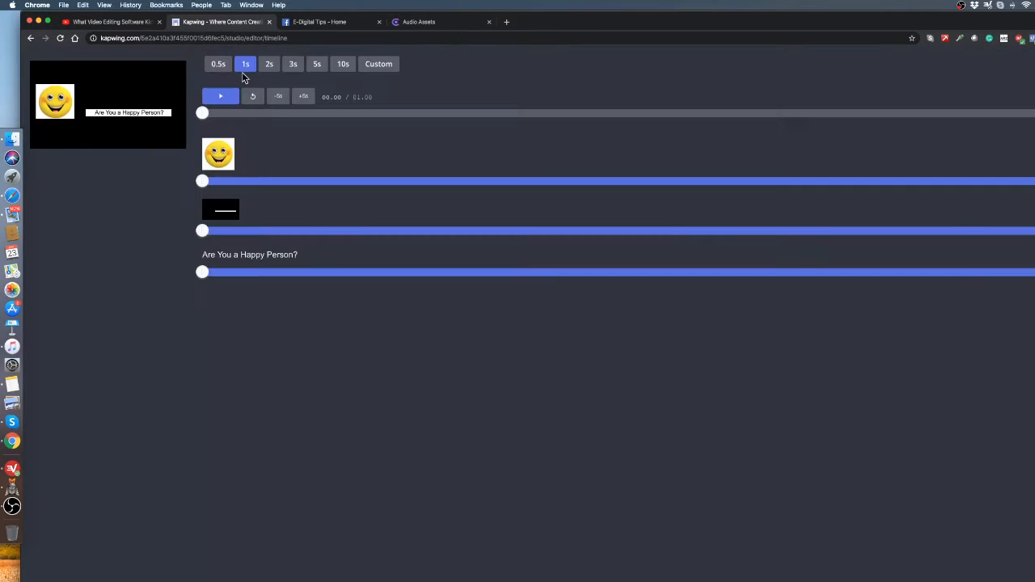
left_click(343, 65)
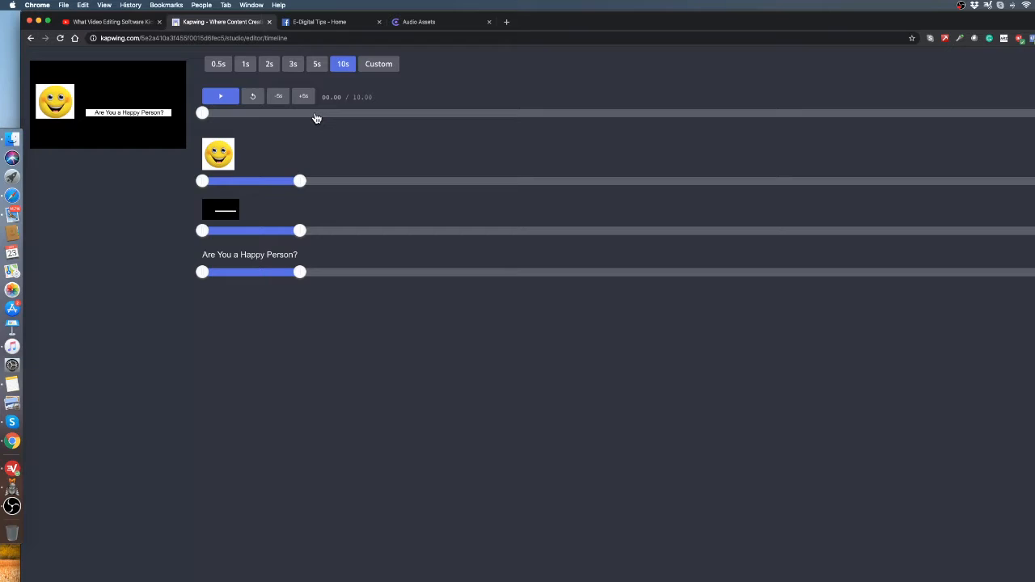
left_click(377, 64)
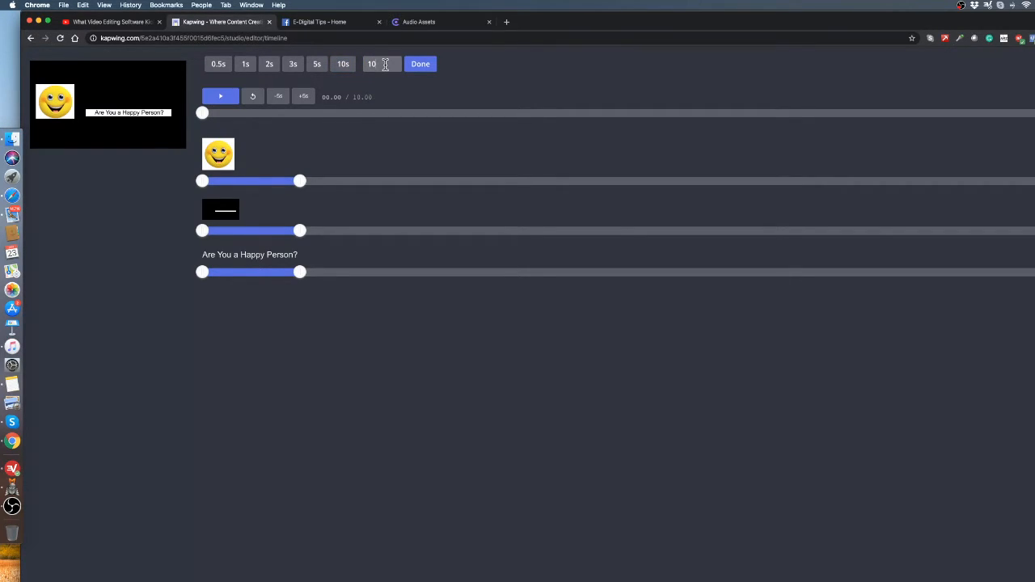
type("15")
left_click(424, 64)
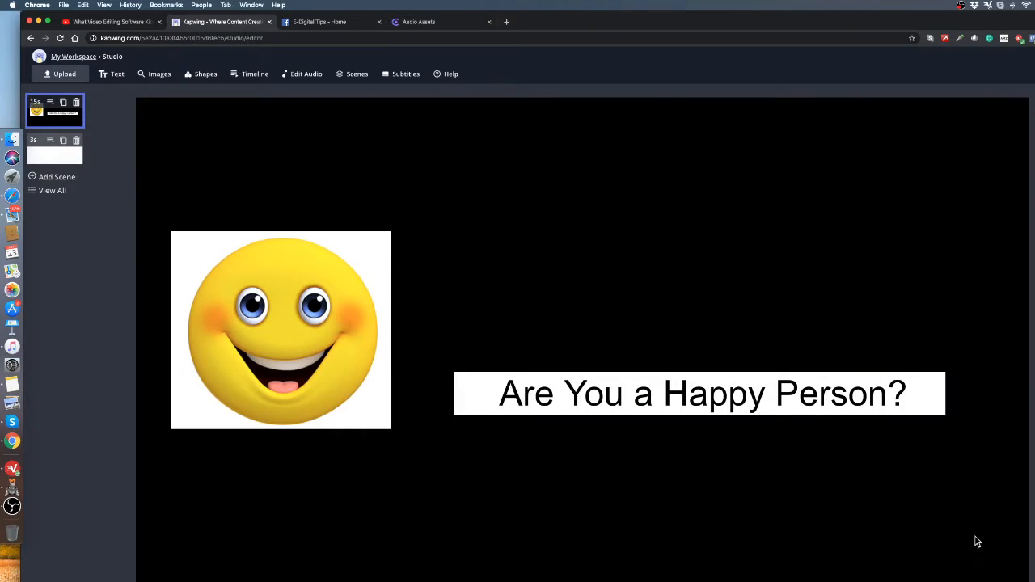
Step: Move the "Are You a Happy Person?" text and its white background rectangle up to the top of the scene
left_click_drag(702, 405, 717, 299)
left_click_drag(730, 394, 745, 148)
left_click_drag(783, 291, 748, 144)
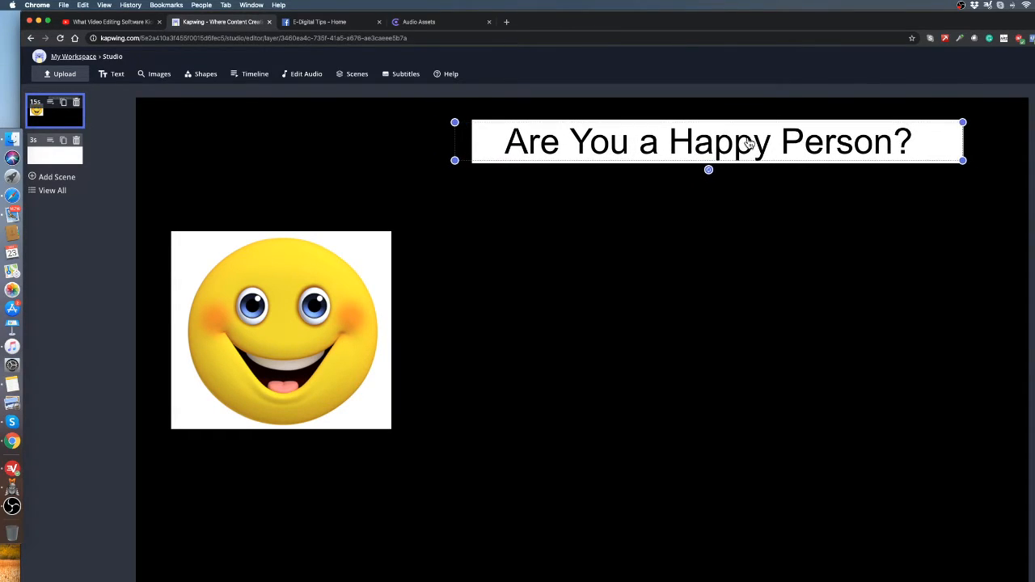
Step: Delete the smiley image and upload E-Ditital Tips Logo.png from Documents in its place
left_click(344, 308)
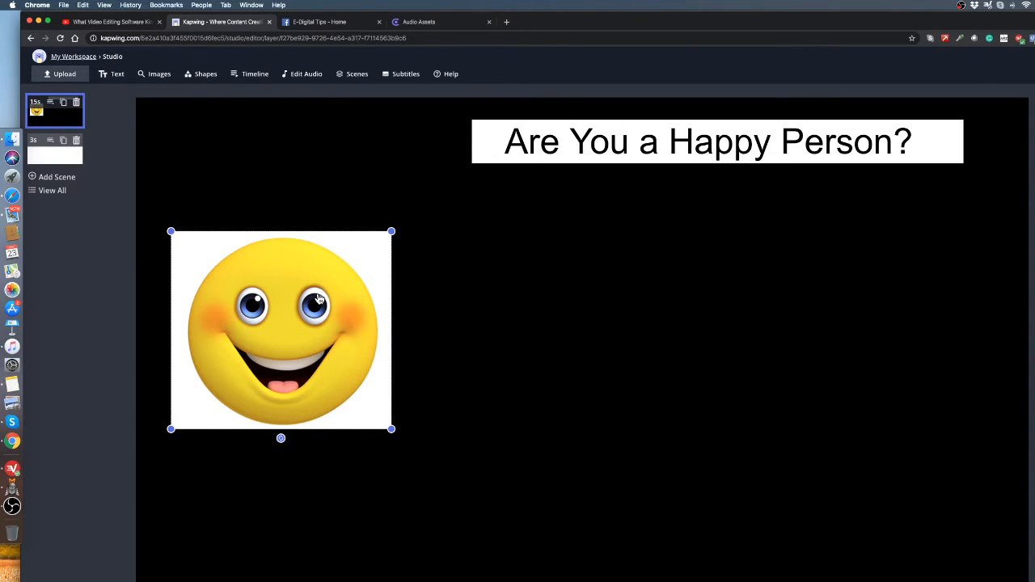
key("BackSpace")
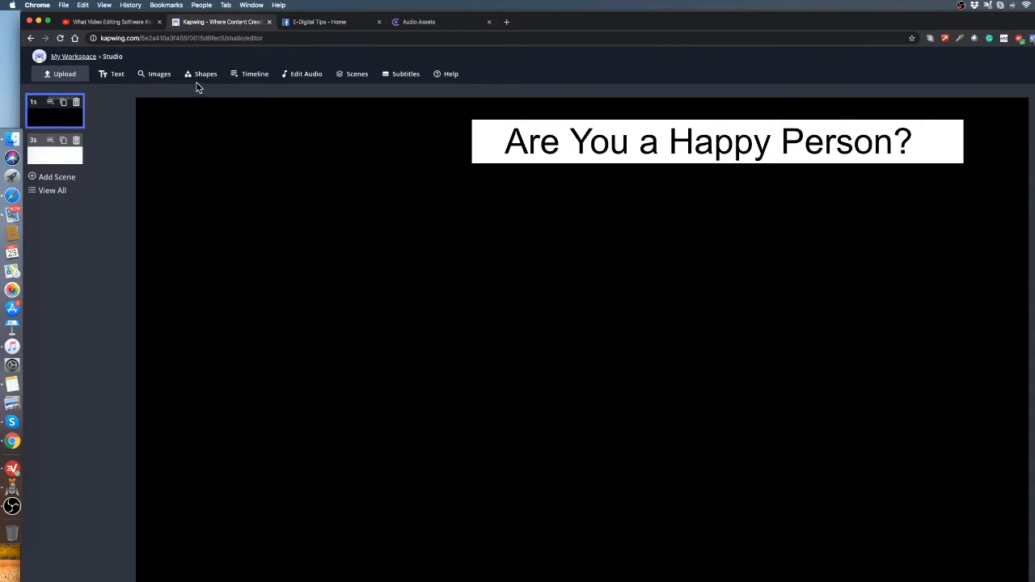
left_click(65, 73)
left_click(563, 310)
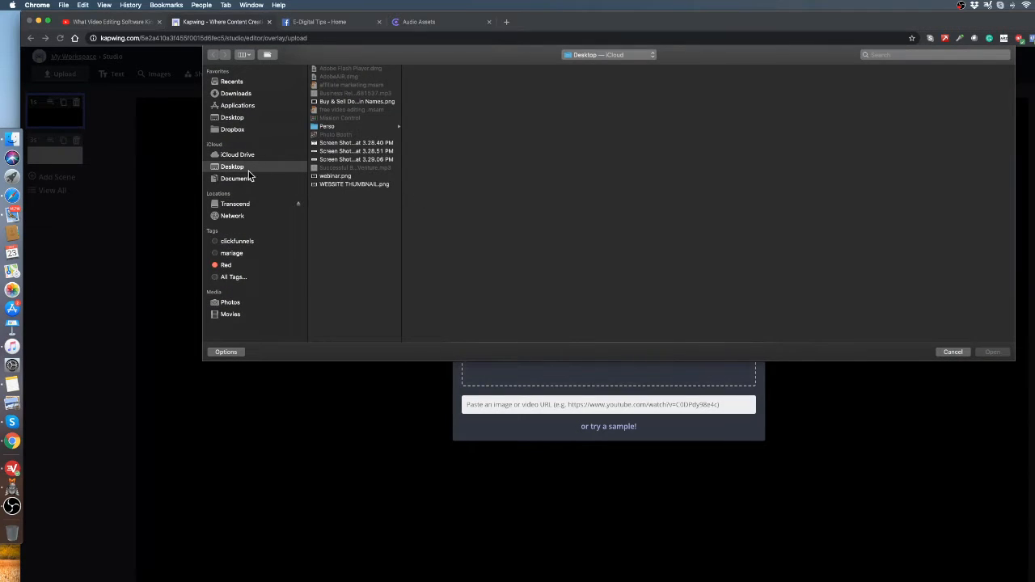
left_click(243, 178)
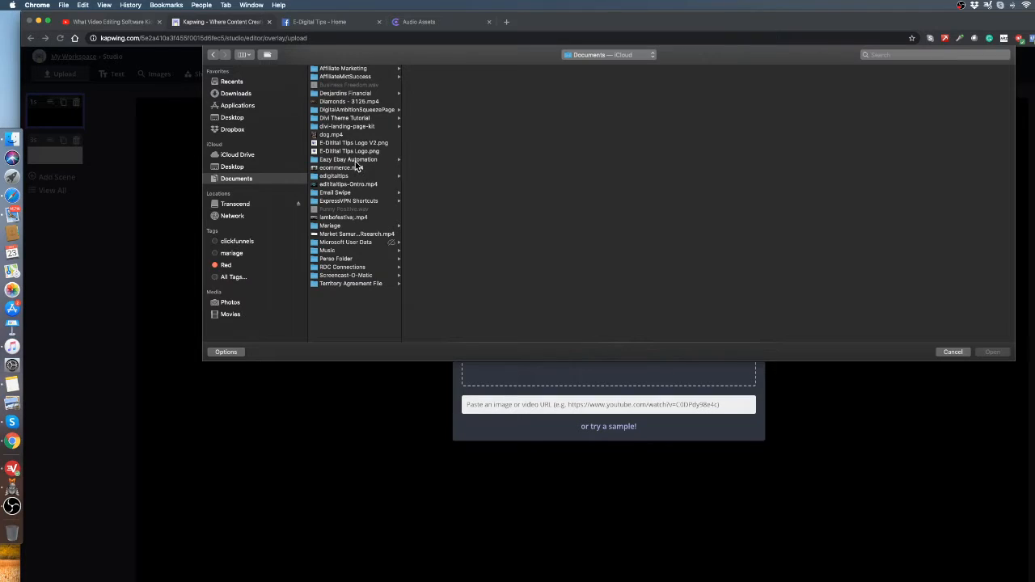
left_click(363, 143)
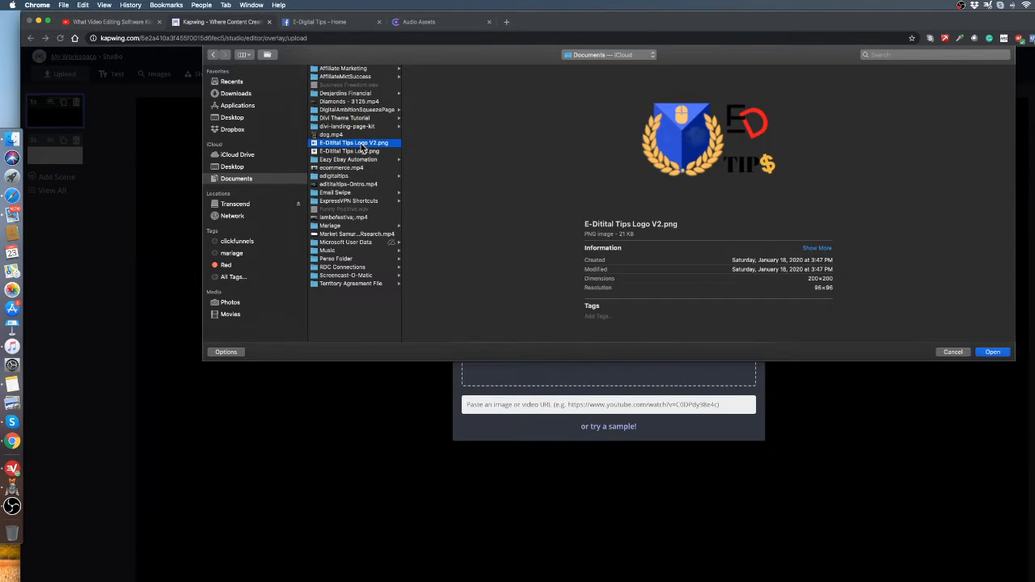
left_click(354, 152)
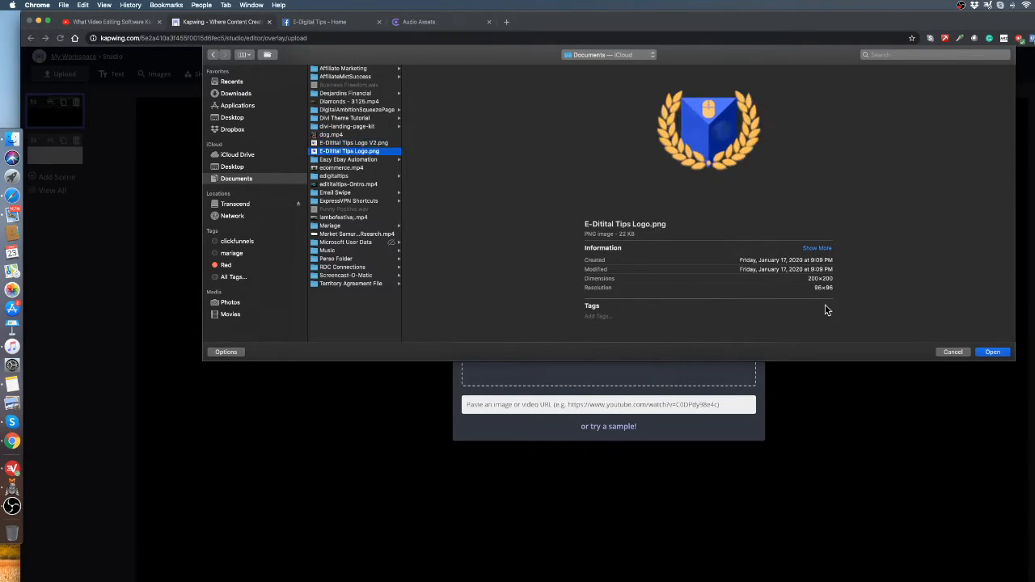
left_click(991, 353)
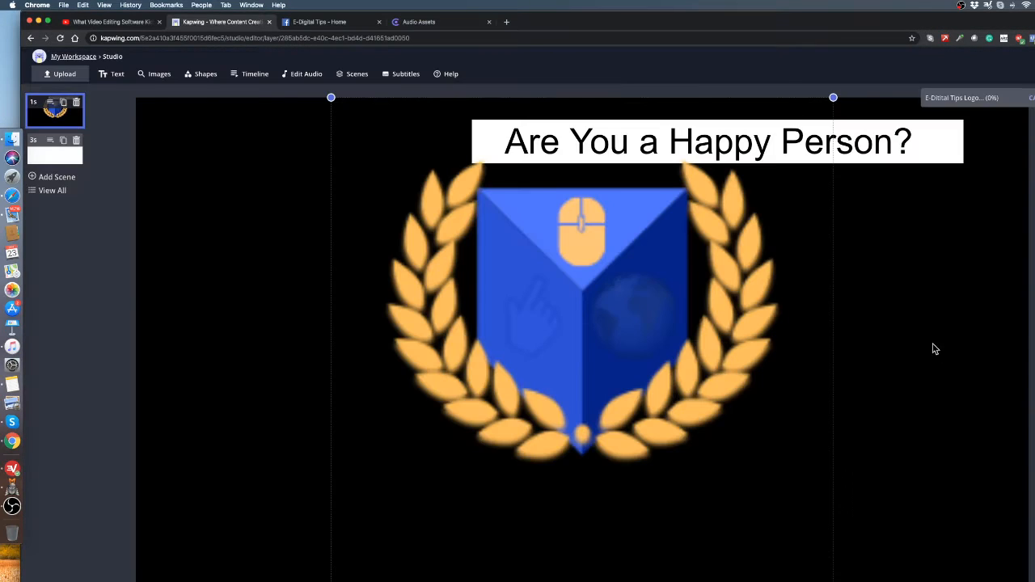
Step: Shrink the logo, place it on the left side of the scene where the smiley was, and deselect it
left_click_drag(832, 95, 555, 339)
left_click_drag(498, 399, 342, 297)
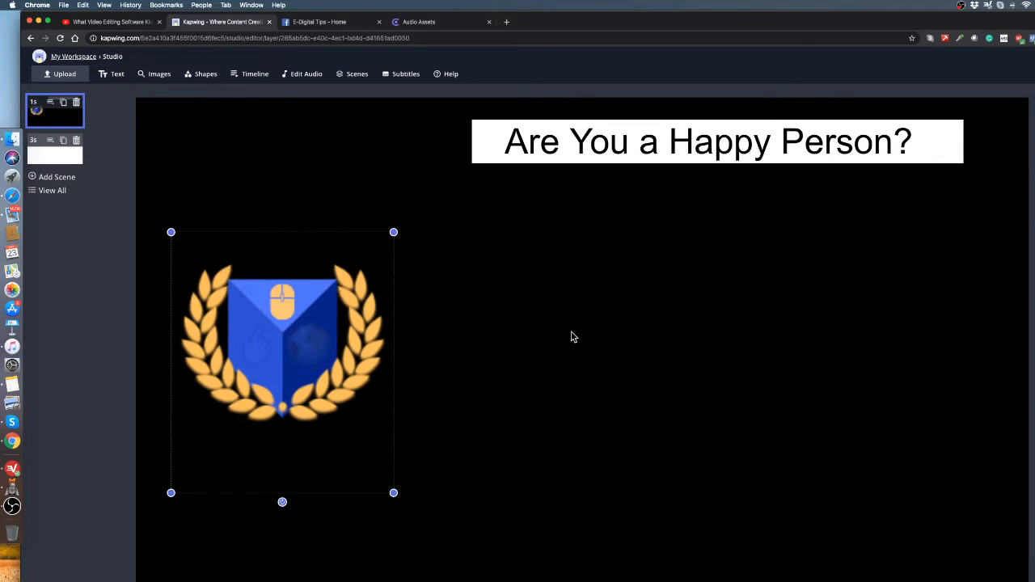
left_click(754, 284)
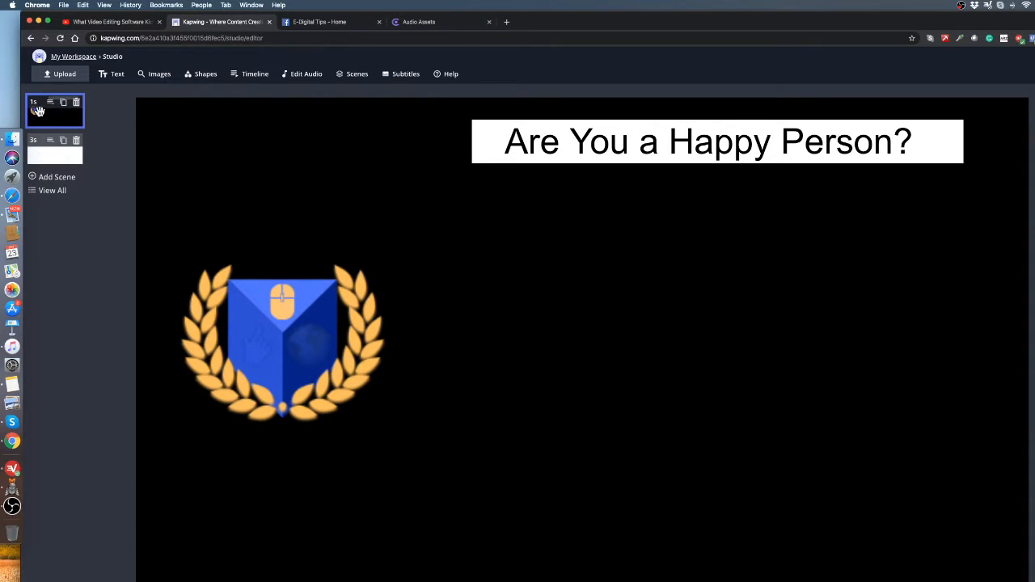
Step: Set the first scene's duration to 10 seconds and delay the logo layer's start point in the timeline
left_click(257, 81)
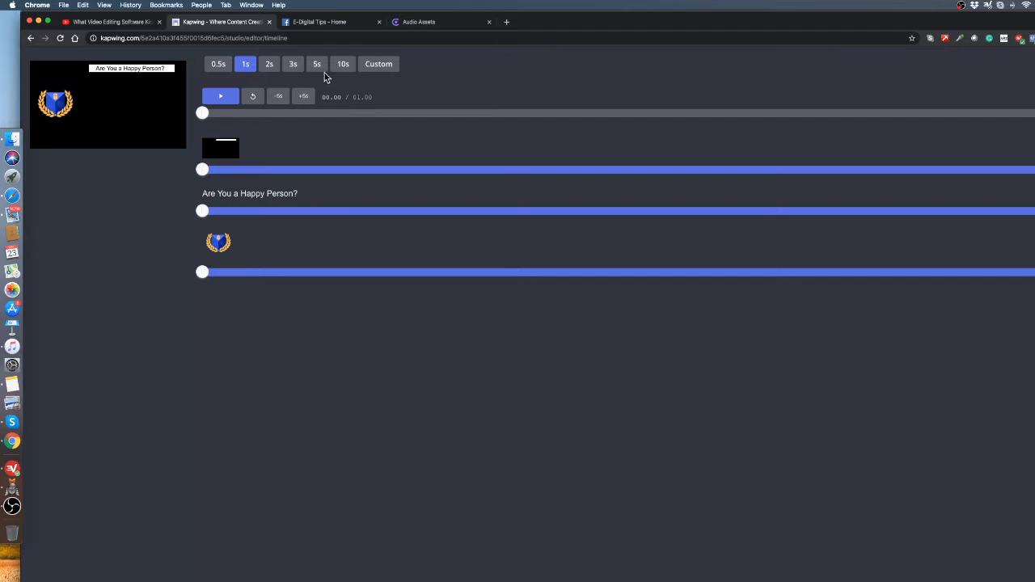
left_click(343, 64)
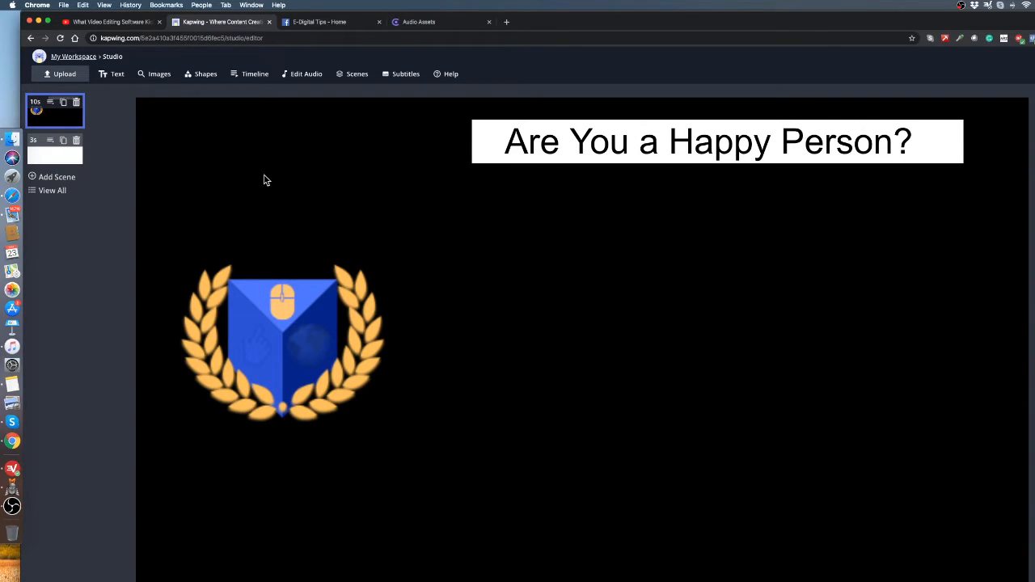
left_click(247, 76)
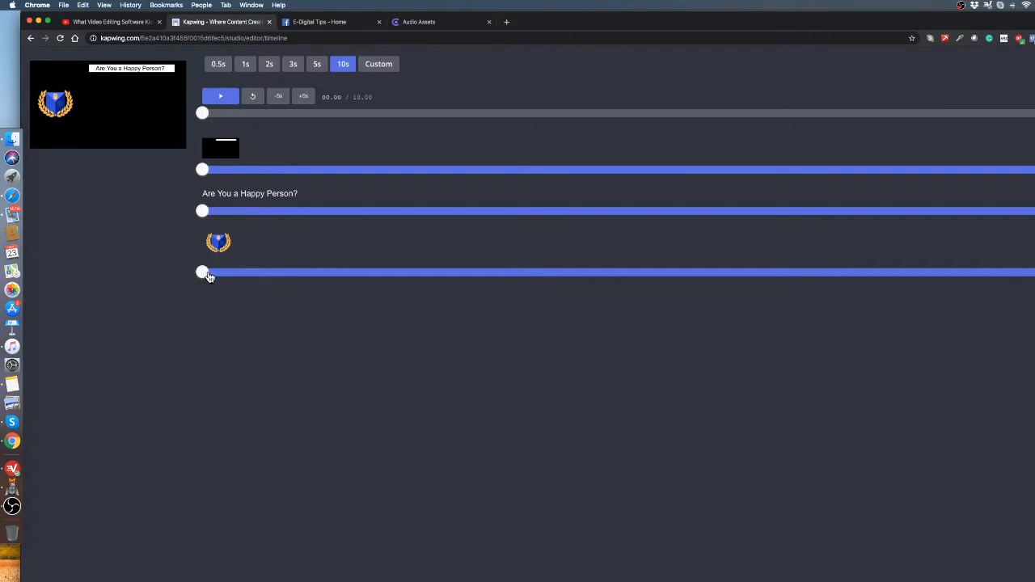
left_click_drag(204, 272, 688, 272)
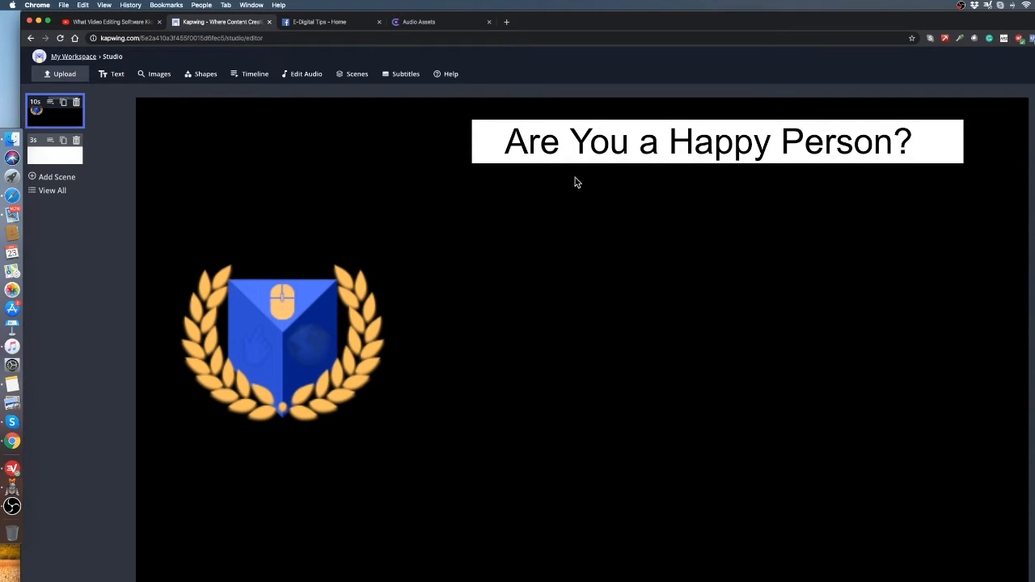
left_click(666, 157)
left_click(642, 235)
left_click(509, 175)
left_click(636, 286)
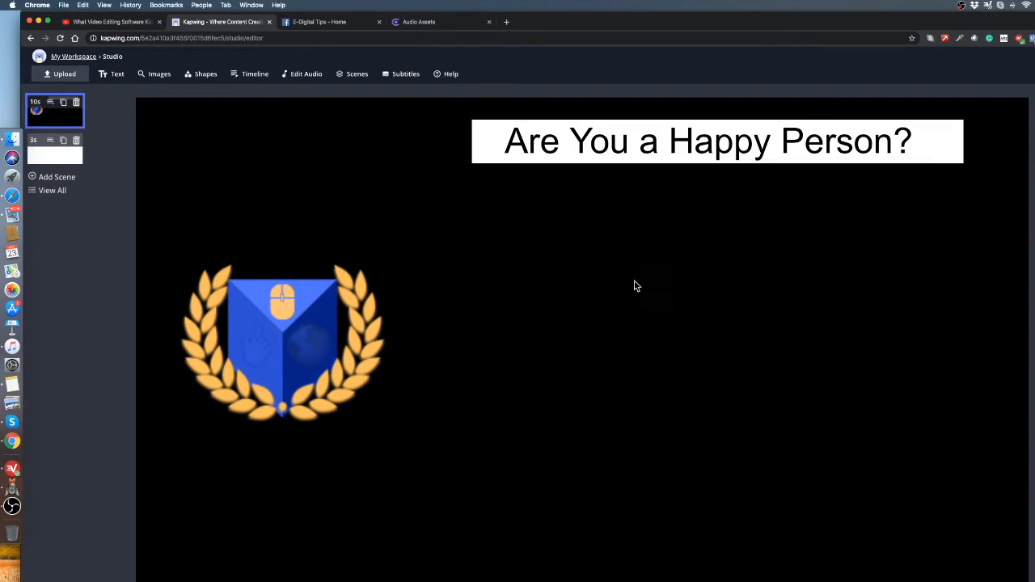
left_click(439, 23)
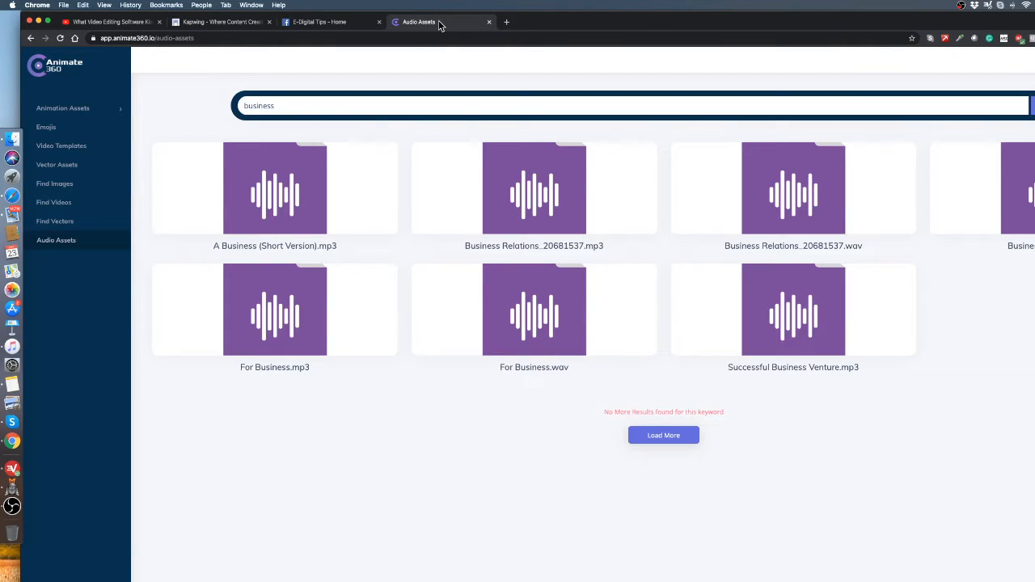
left_click(227, 25)
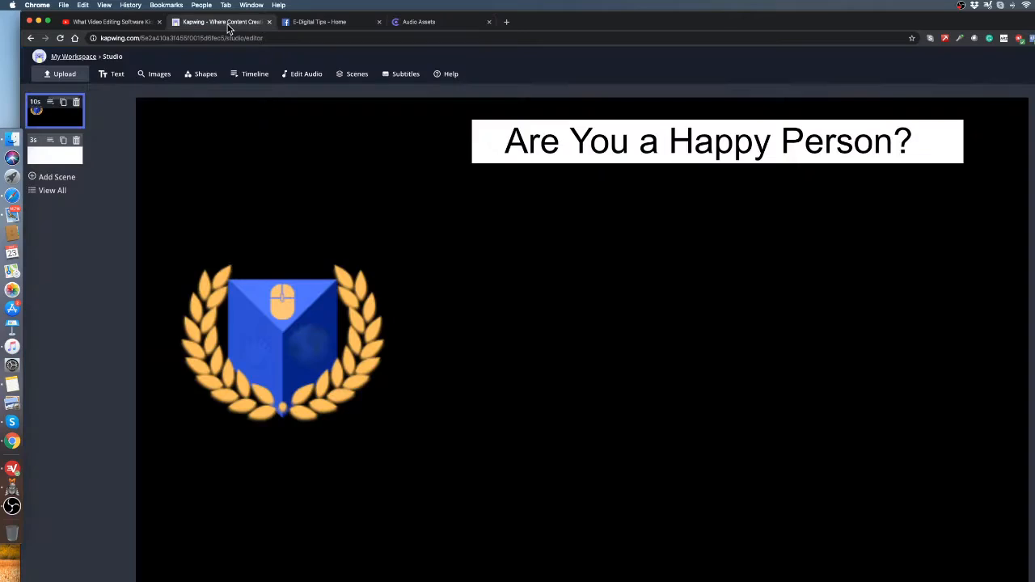
Step: Try to add a red bicycle picture from an image search for "bicycle"
left_click(159, 75)
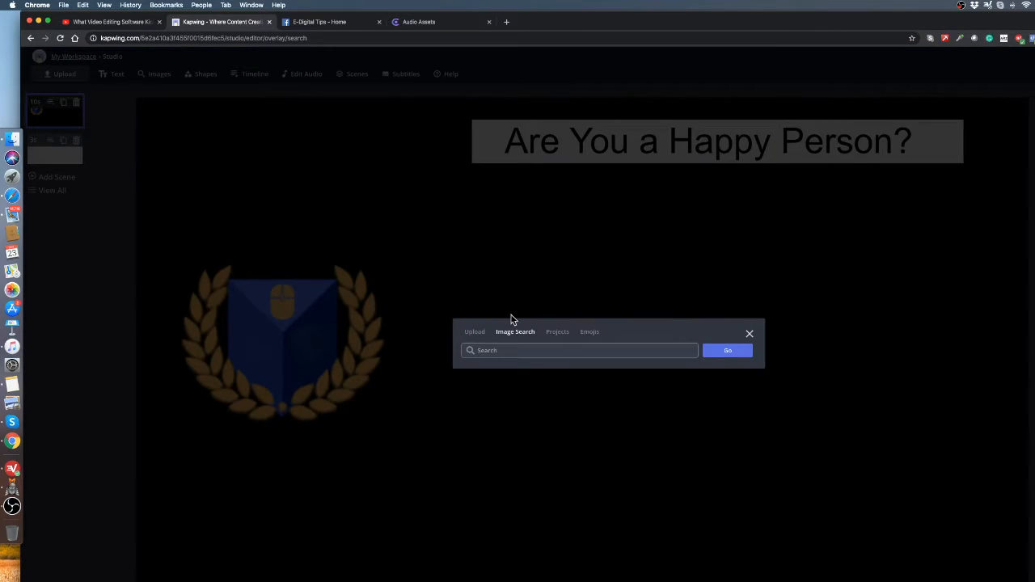
left_click(524, 353)
key("Return")
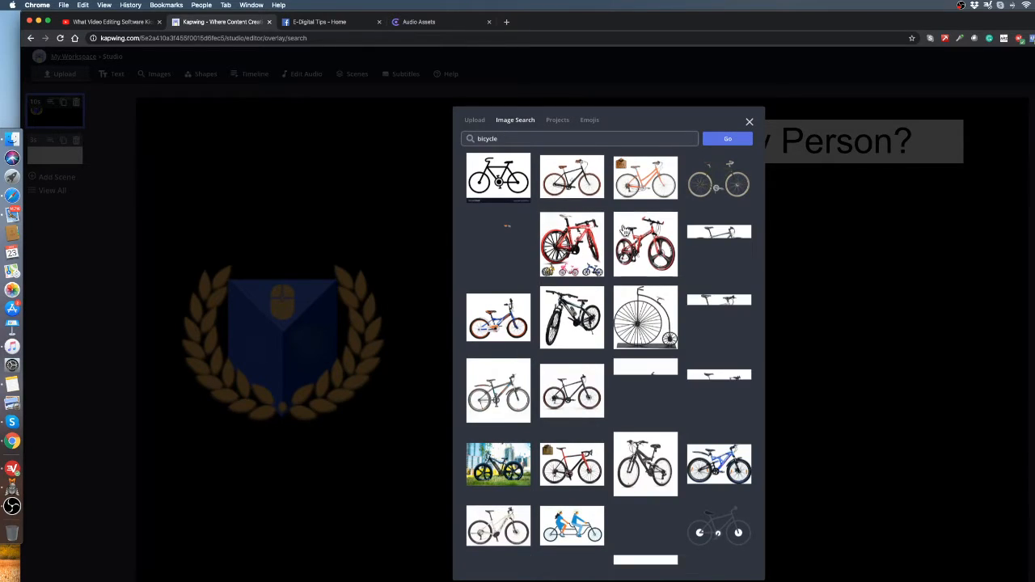
left_click(652, 230)
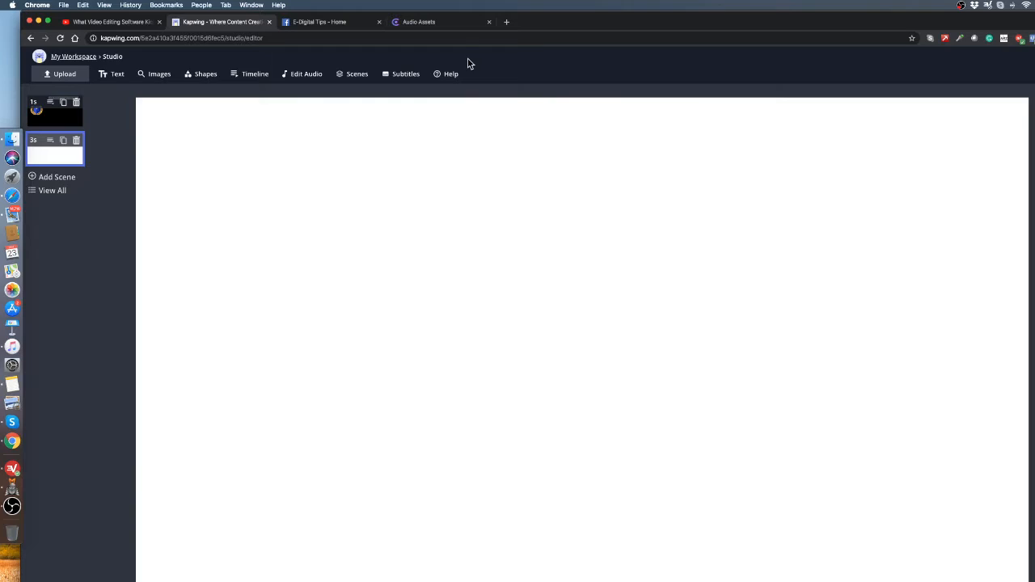
Step: Reselect the first scene, search images for "bicycle" and add the silver bicycle with orange tyres
left_click(68, 120)
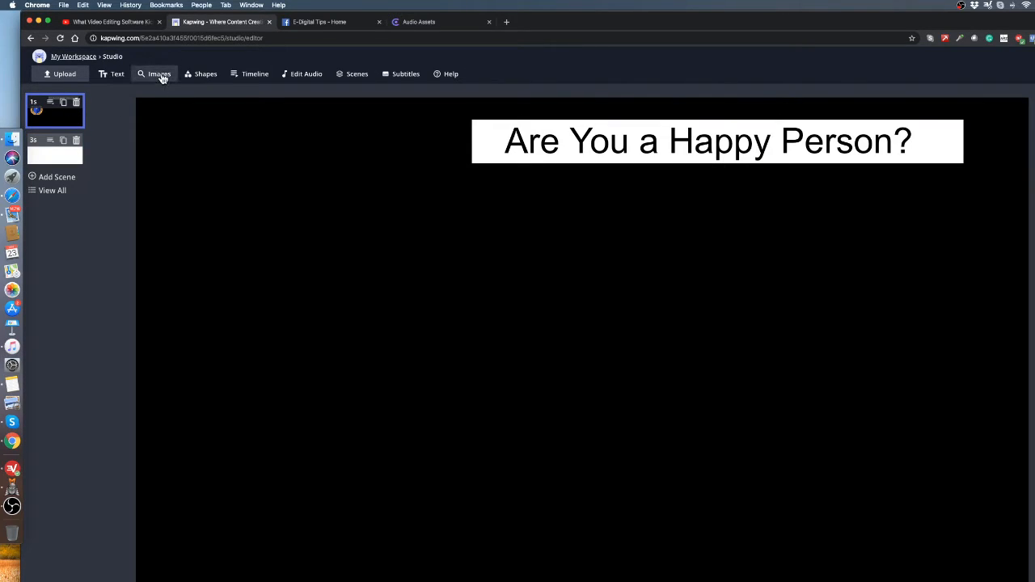
left_click(162, 75)
type("bicycle")
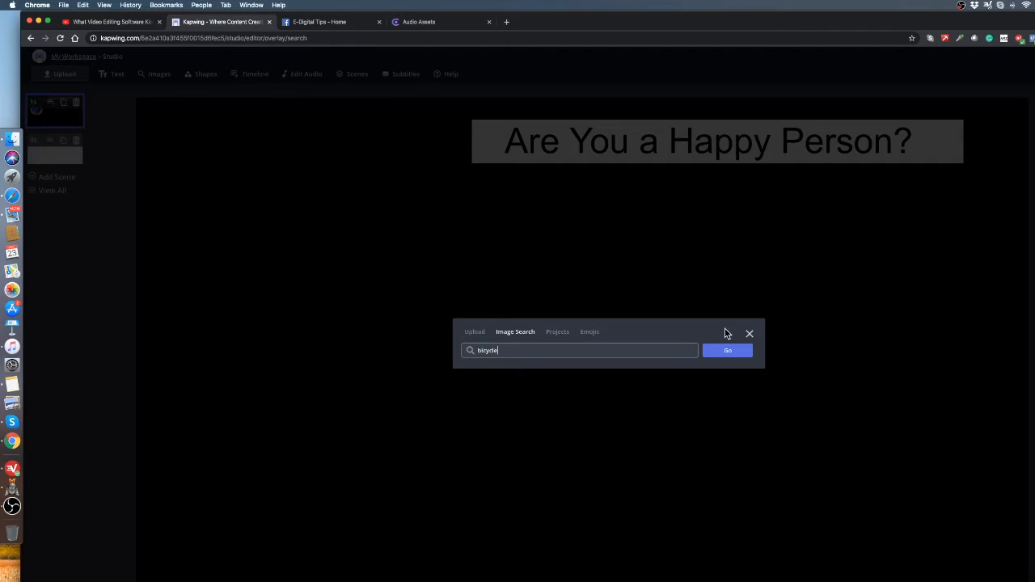
left_click(723, 350)
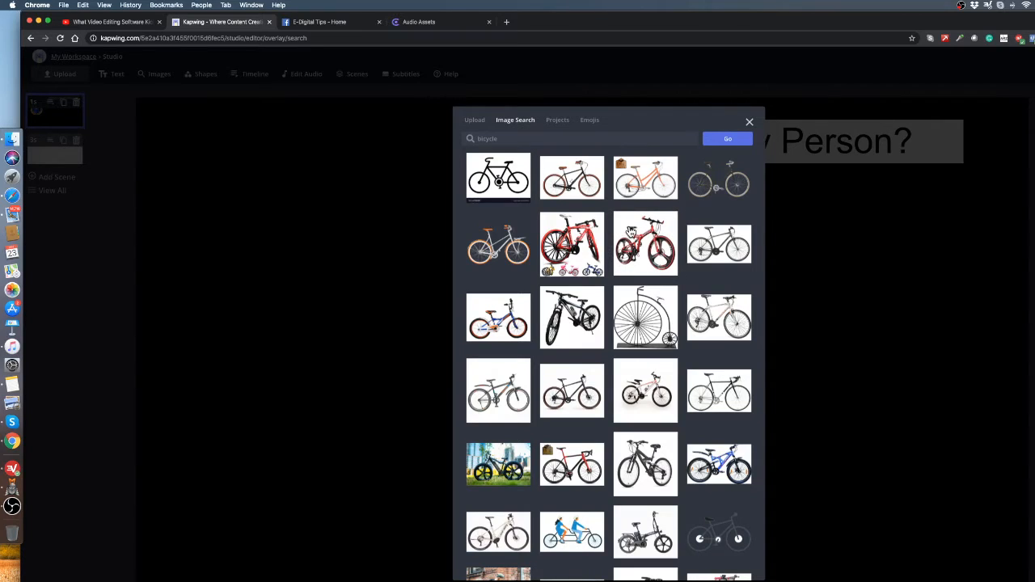
left_click(496, 235)
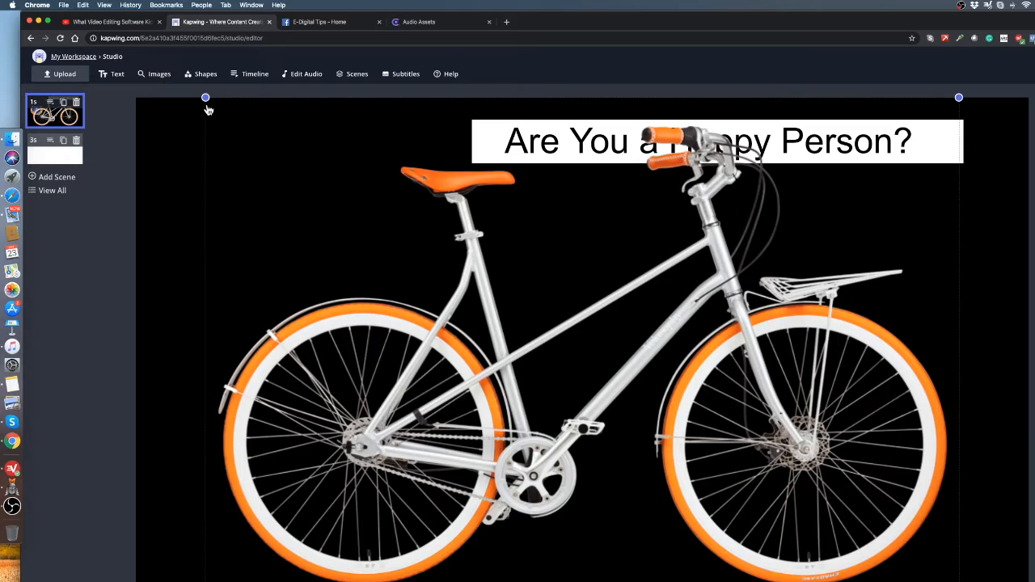
Step: Scale the bicycle down, position it on the left of the scene below the text, and deselect it
left_click_drag(207, 100, 441, 334)
left_click_drag(638, 450, 540, 386)
left_click_drag(862, 257, 858, 196)
left_click_drag(746, 344, 582, 352)
left_click(938, 377)
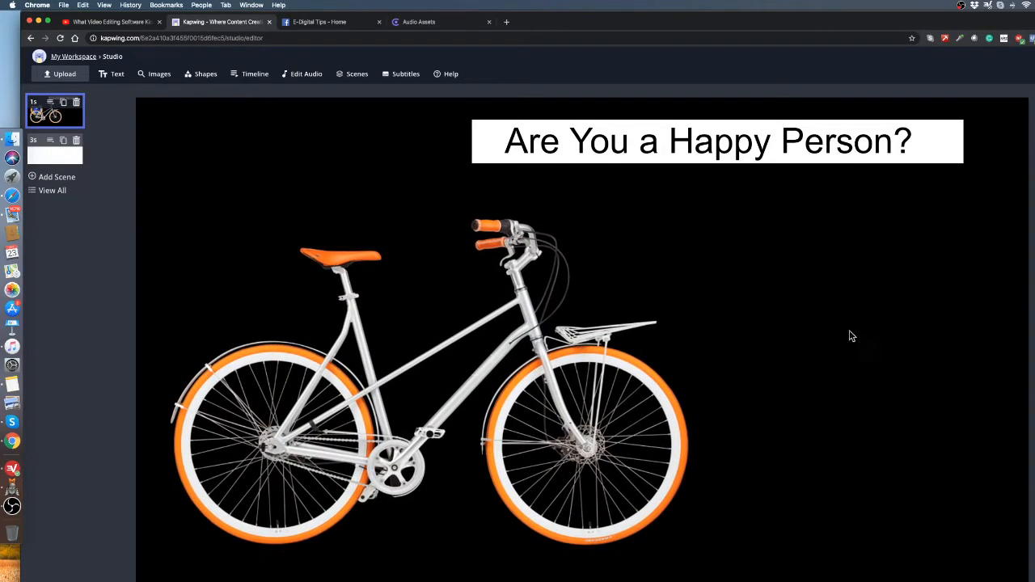
Step: Search images for "kids" and add the picture of the girl in the yellow floral dress to the first scene
left_click(162, 74)
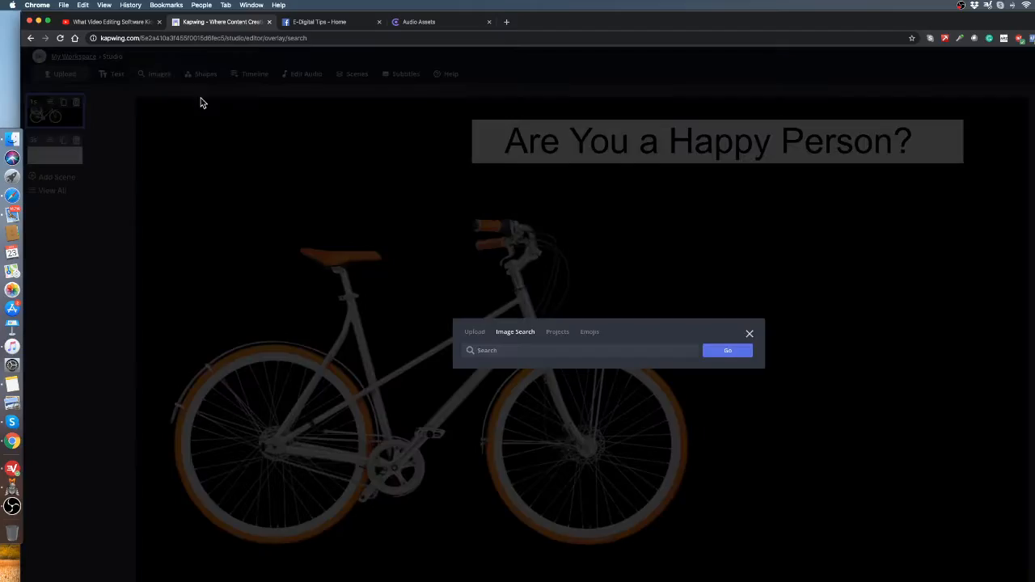
type("kids")
key("Return")
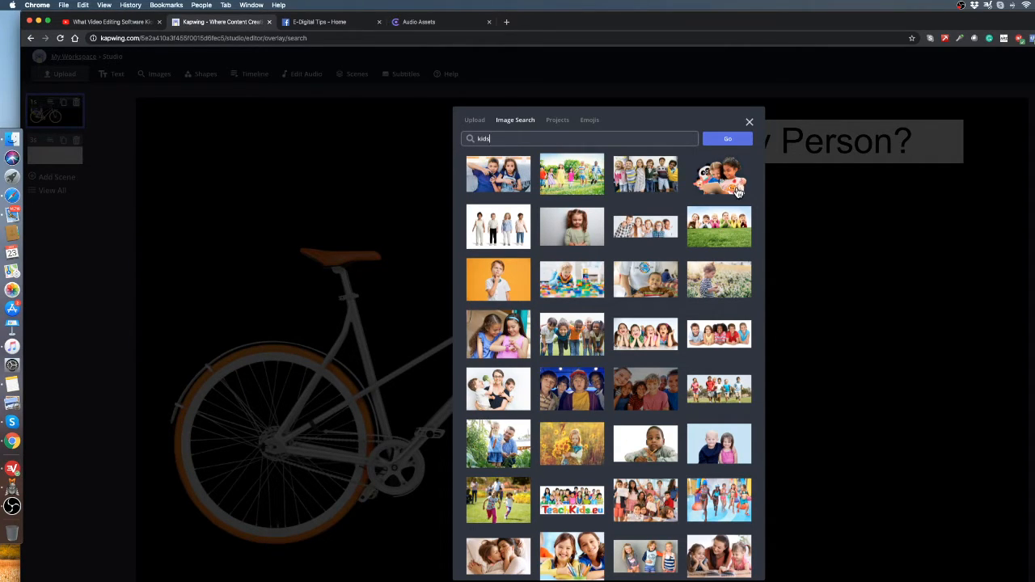
scroll(736, 186, "down", 5)
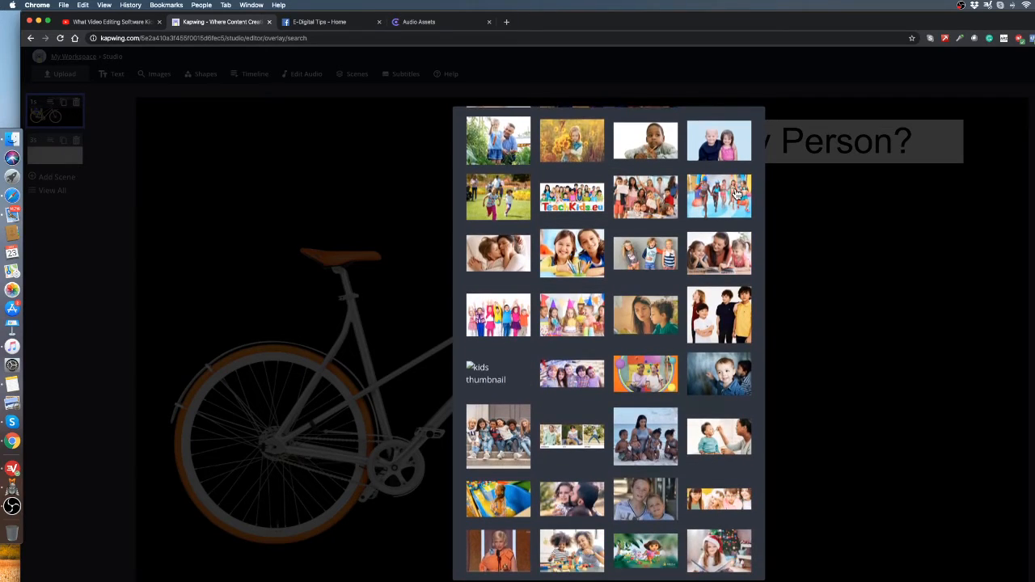
scroll(736, 194, "down", 5)
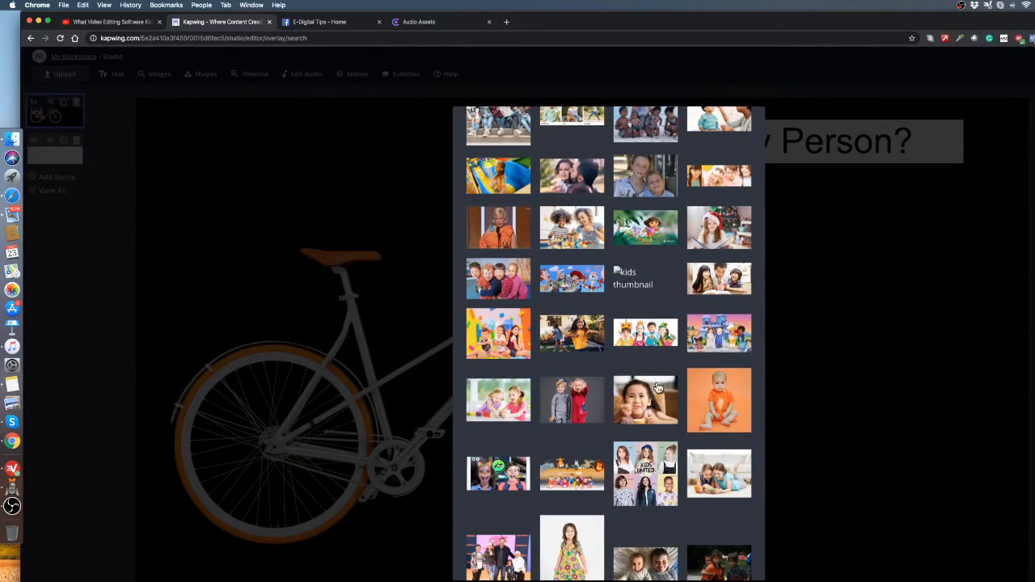
left_click(571, 550)
Step: Scale the girl picture down, position it on the right of the scene beside the bicycle, and deselect it
left_click(423, 93)
left_click_drag(426, 98, 519, 319)
left_click_drag(703, 409, 961, 351)
left_click_drag(999, 260, 995, 210)
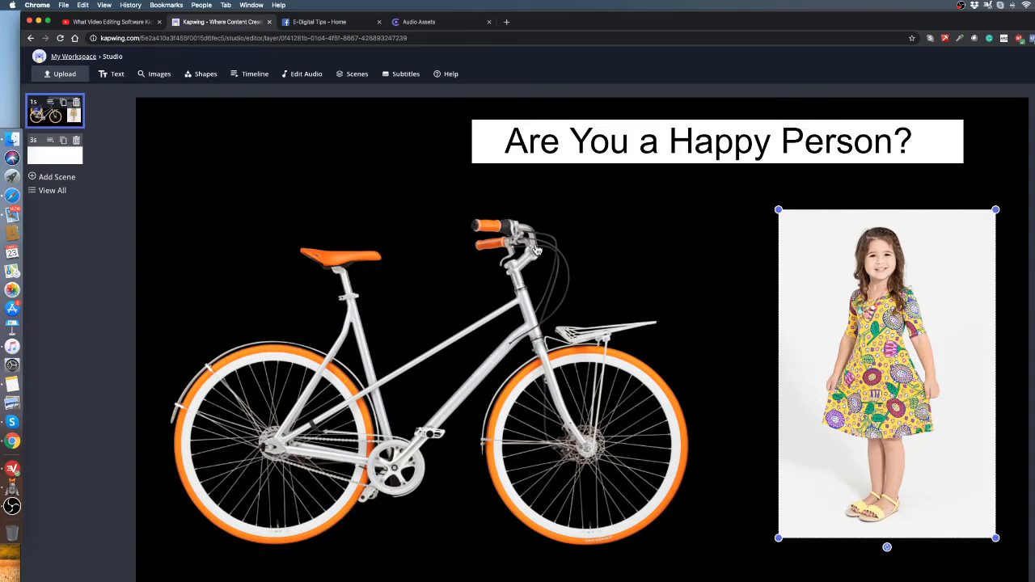
left_click(425, 177)
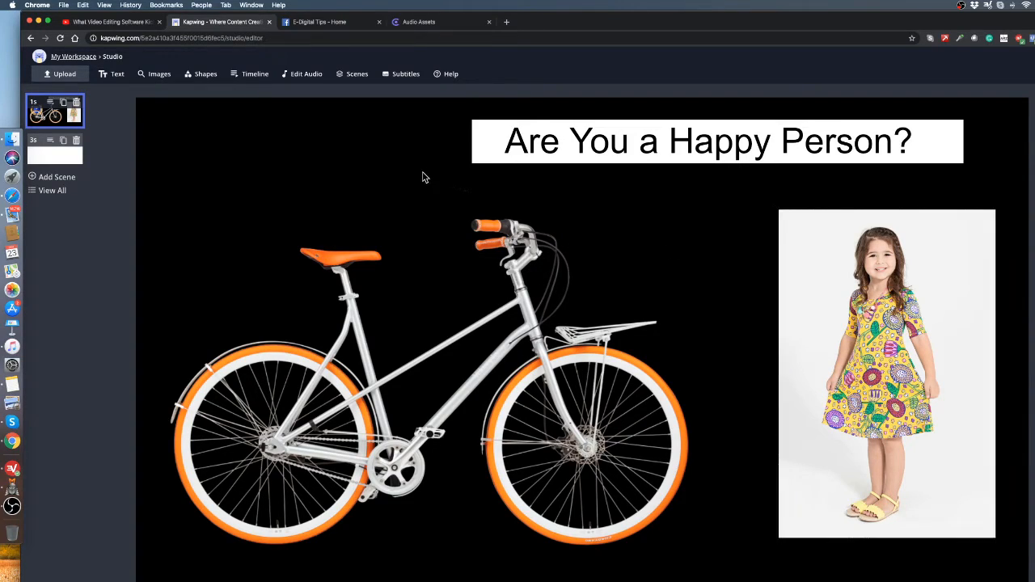
Step: Select the second scene and add a text layer reading "Get Your Free Training HERE!"
left_click(53, 154)
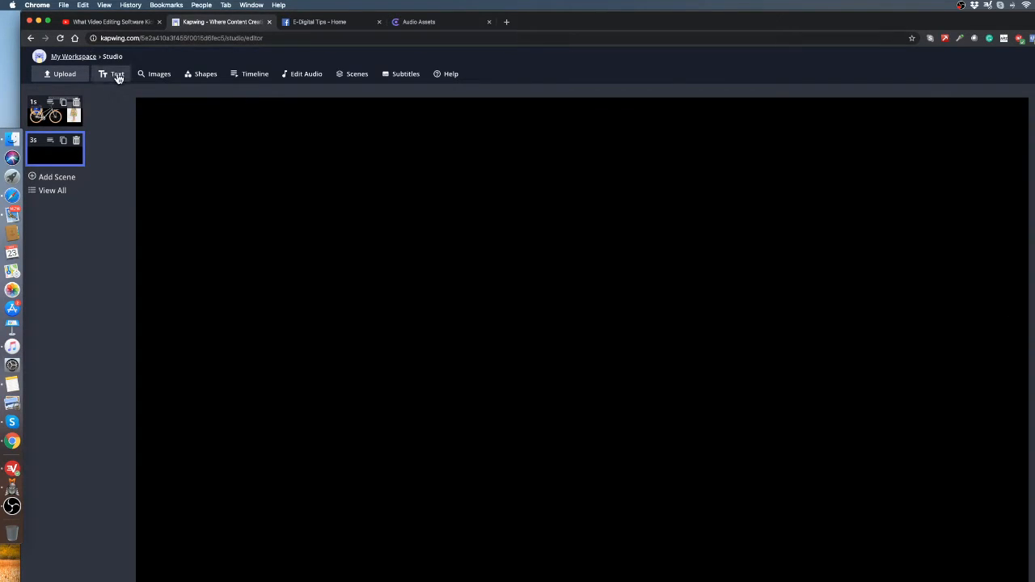
left_click(115, 74)
triple_click(512, 204)
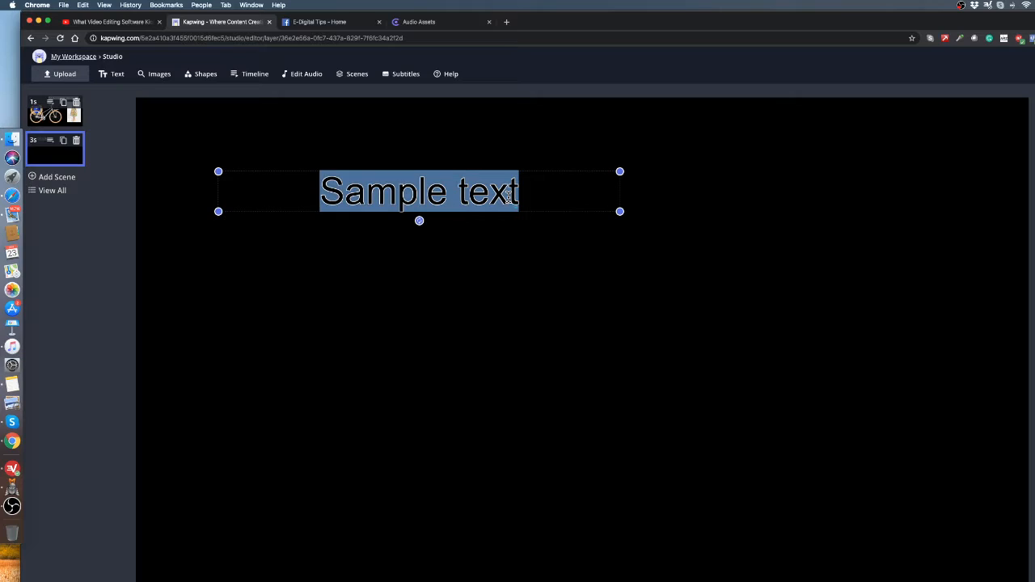
type("G")
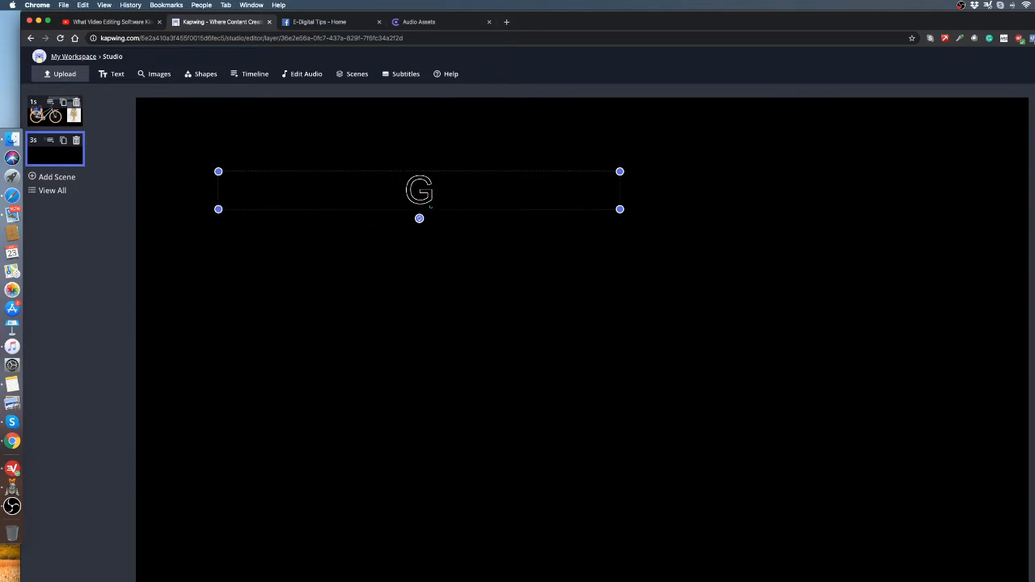
type("et Your")
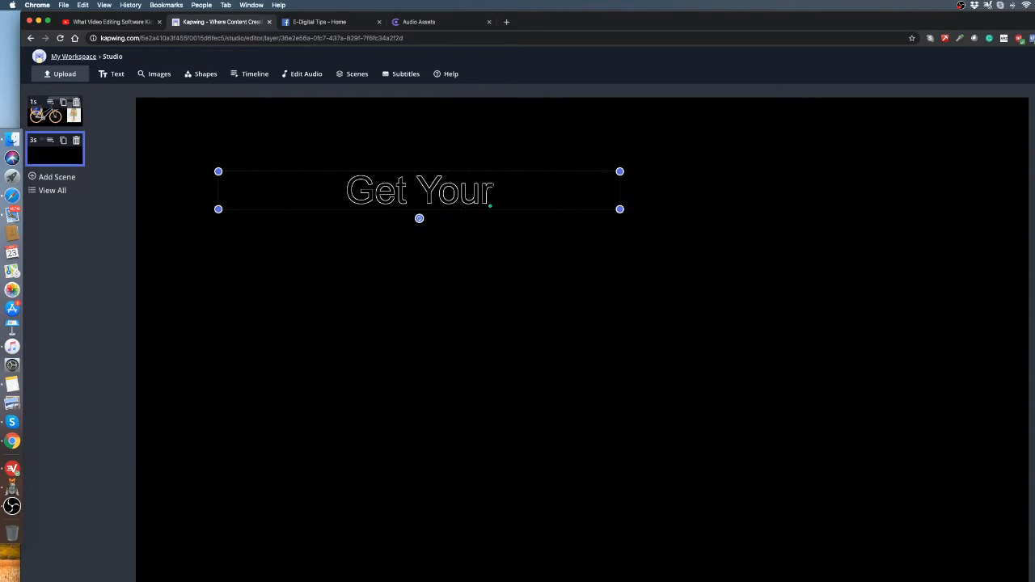
type(" Free C")
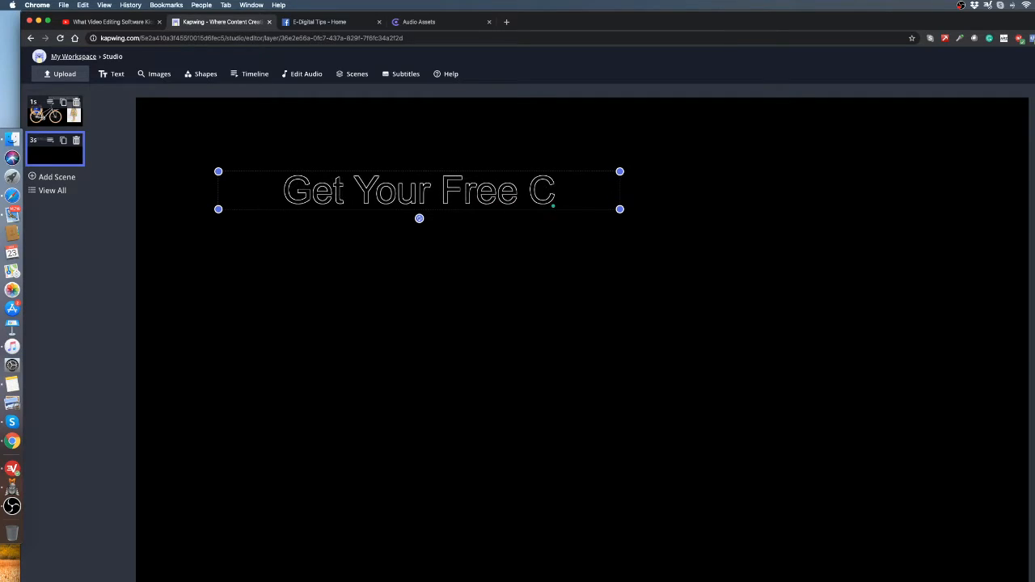
key("BackSpace")
key("BackSpace")
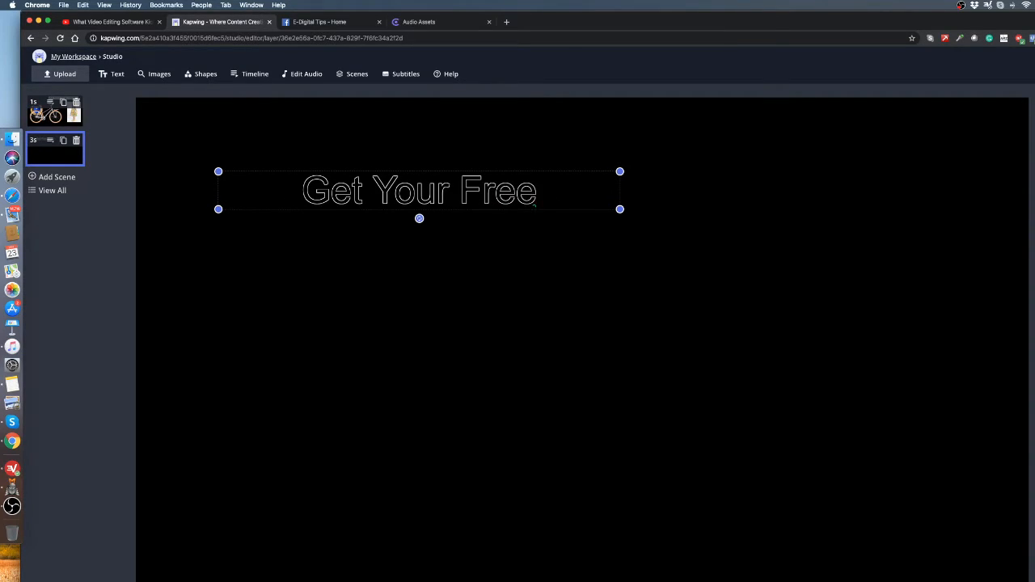
type("tRA")
key("BackSpace")
key("BackSpace")
key("BackSpace")
key("BackSpace")
type("Tra")
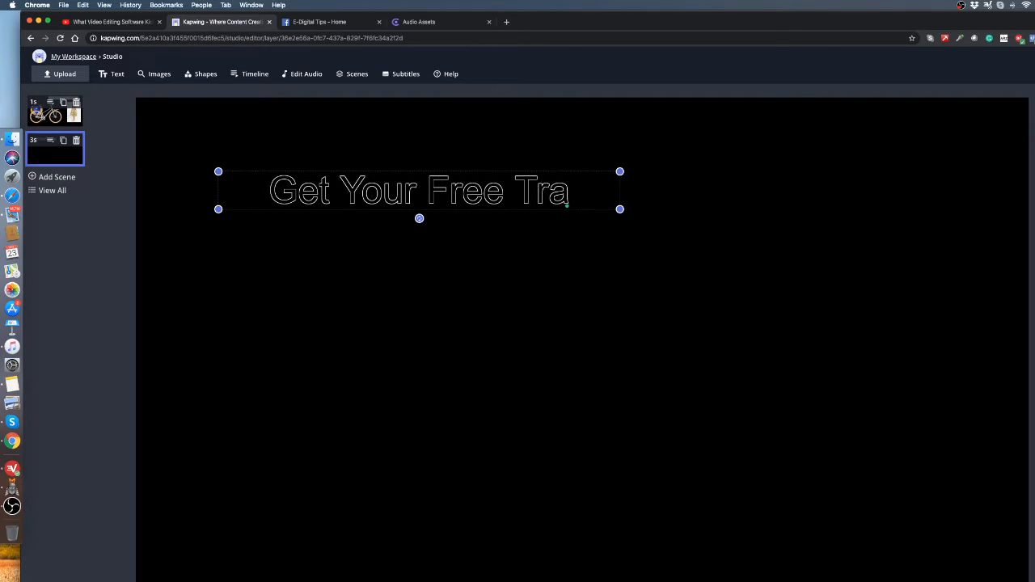
type("ining")
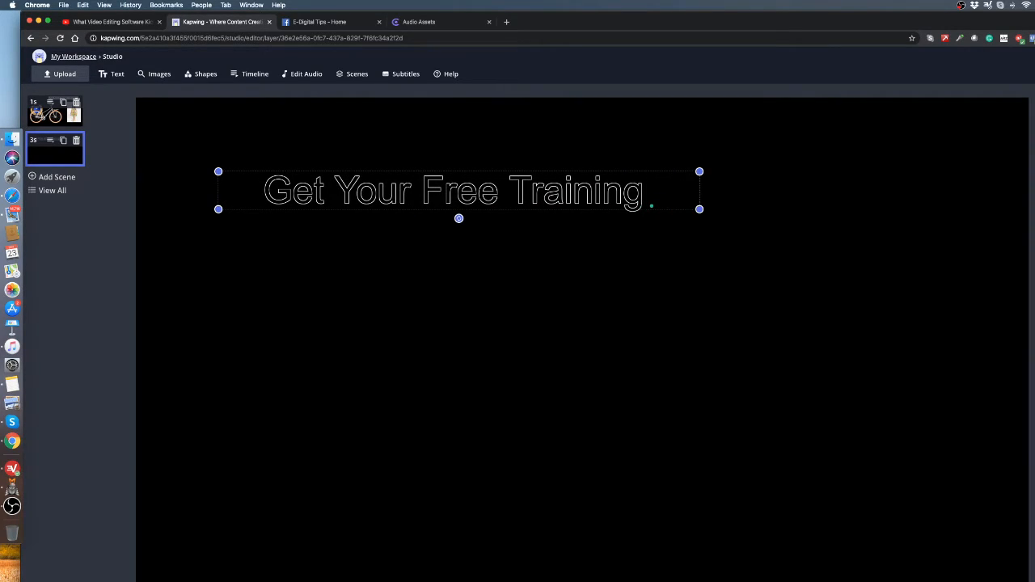
key("BackSpace")
type("H")
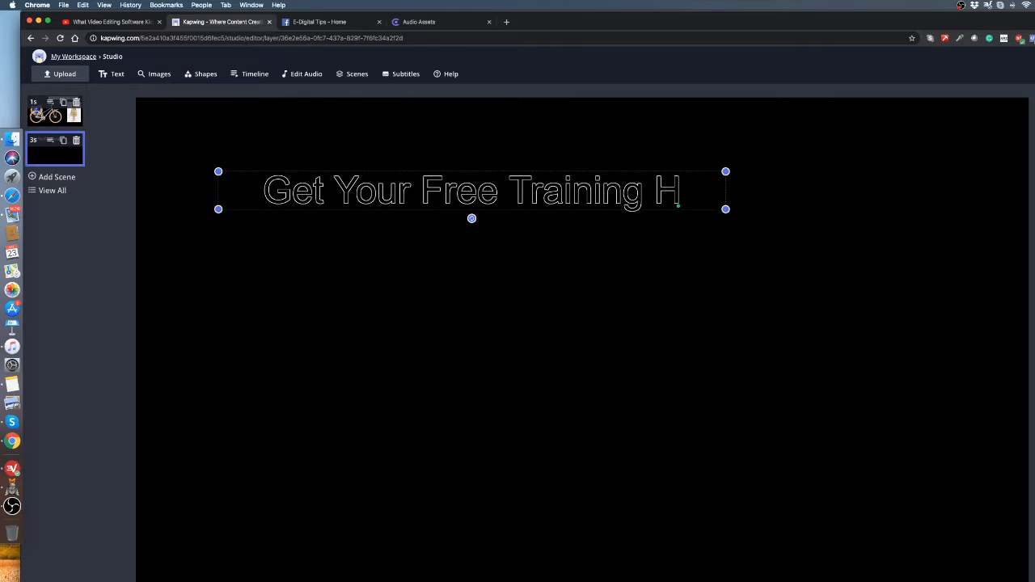
type("ERE!")
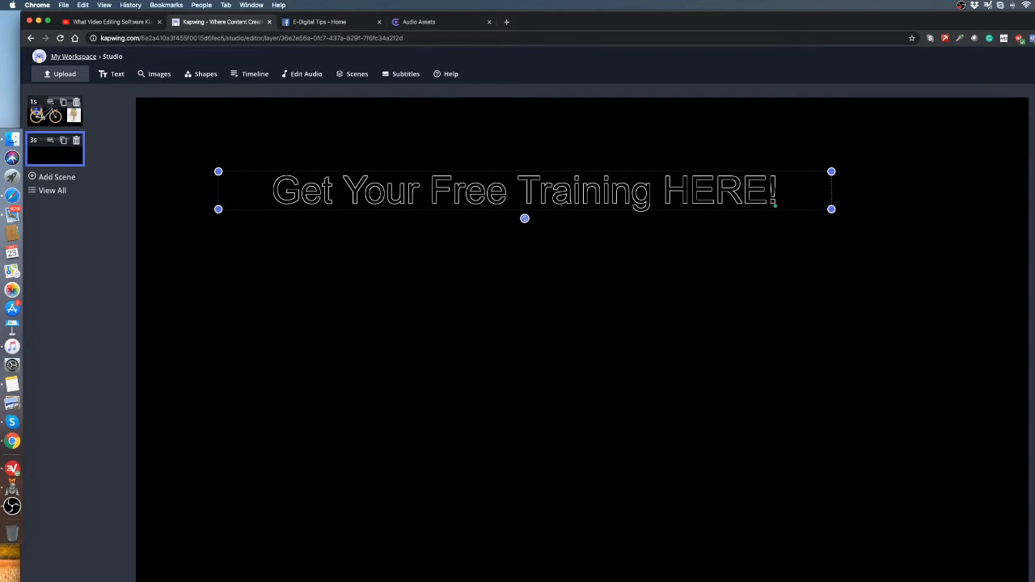
Step: Enlarge the "Get Your Free Training HERE!" text, centre it near the top of the scene and colour it white
left_click_drag(526, 191, 569, 174)
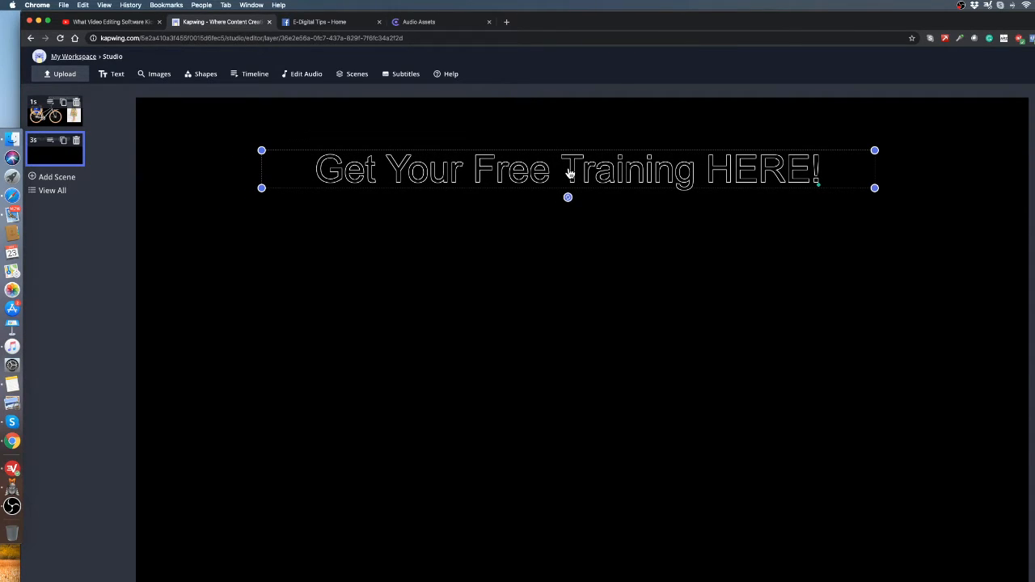
left_click_drag(569, 173, 565, 173)
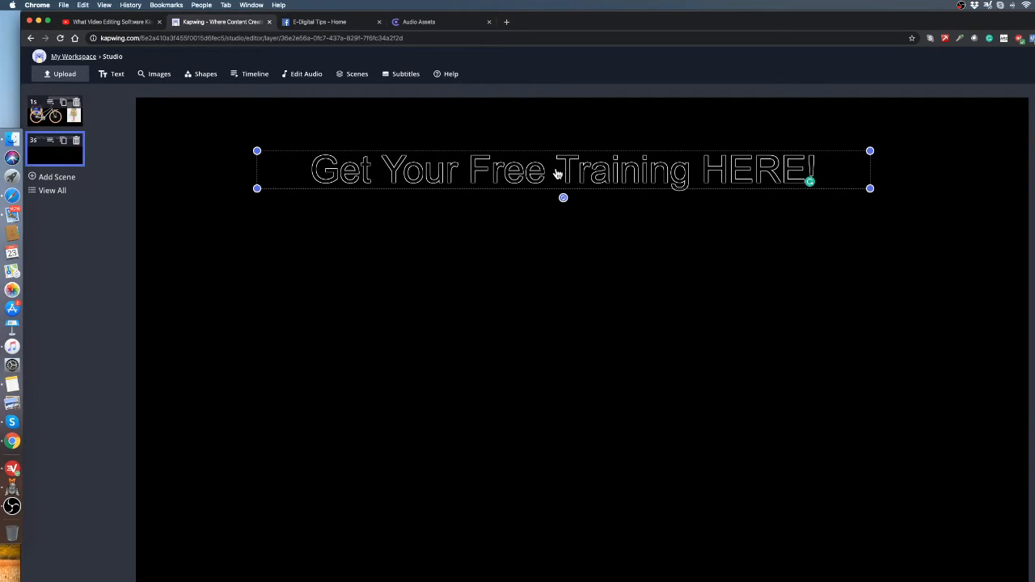
left_click(117, 23)
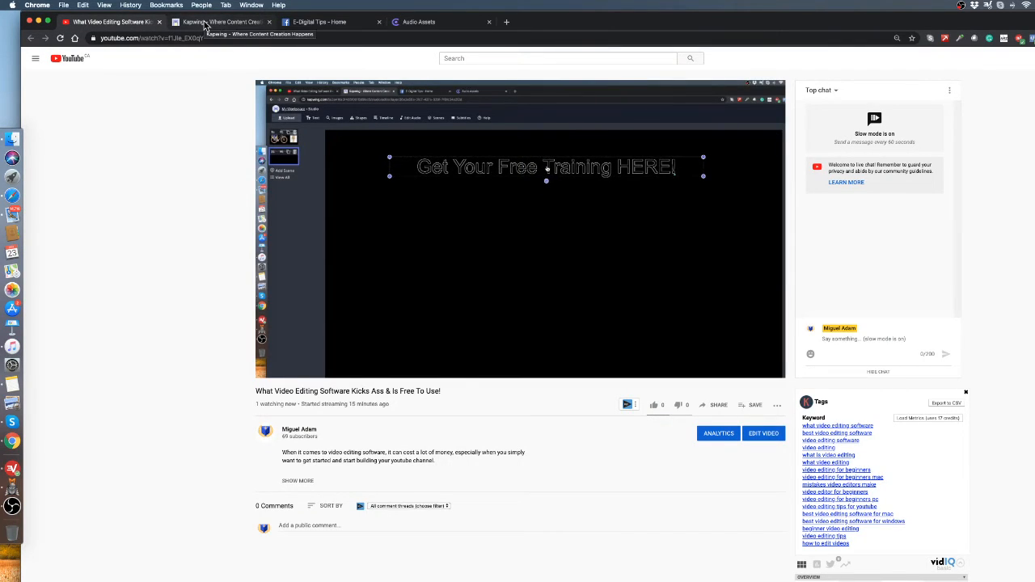
left_click(206, 23)
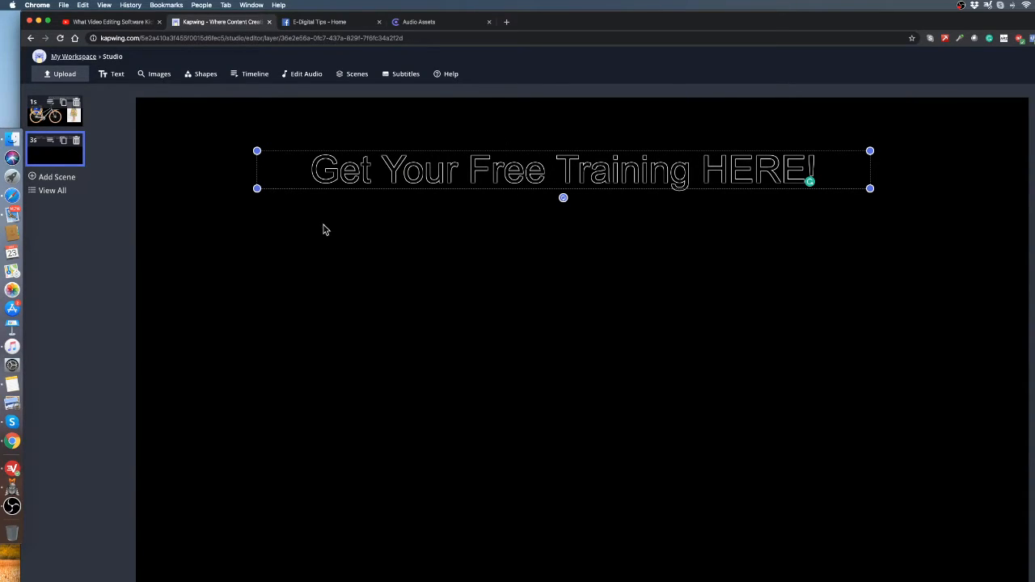
left_click_drag(257, 187, 160, 223)
left_click_drag(516, 193, 588, 169)
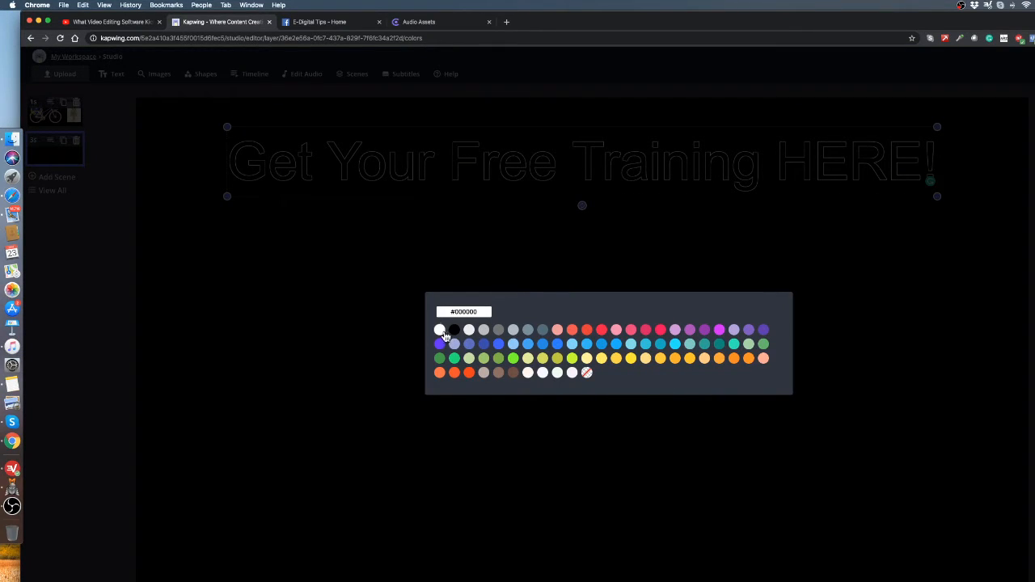
left_click(442, 333)
left_click(672, 288)
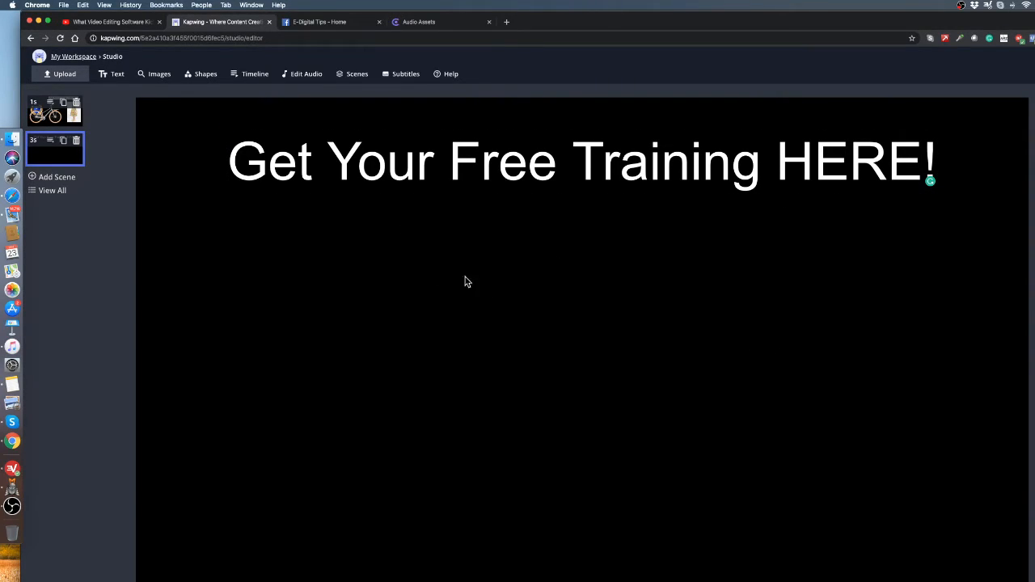
Step: Search images for "book" and add the red hardcover book to the second scene
left_click(161, 75)
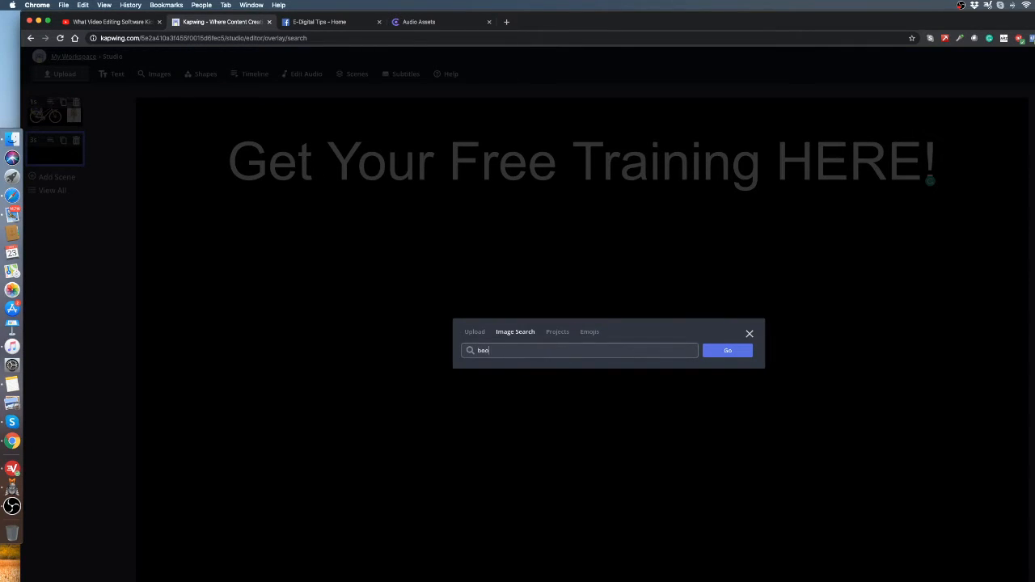
key("Return")
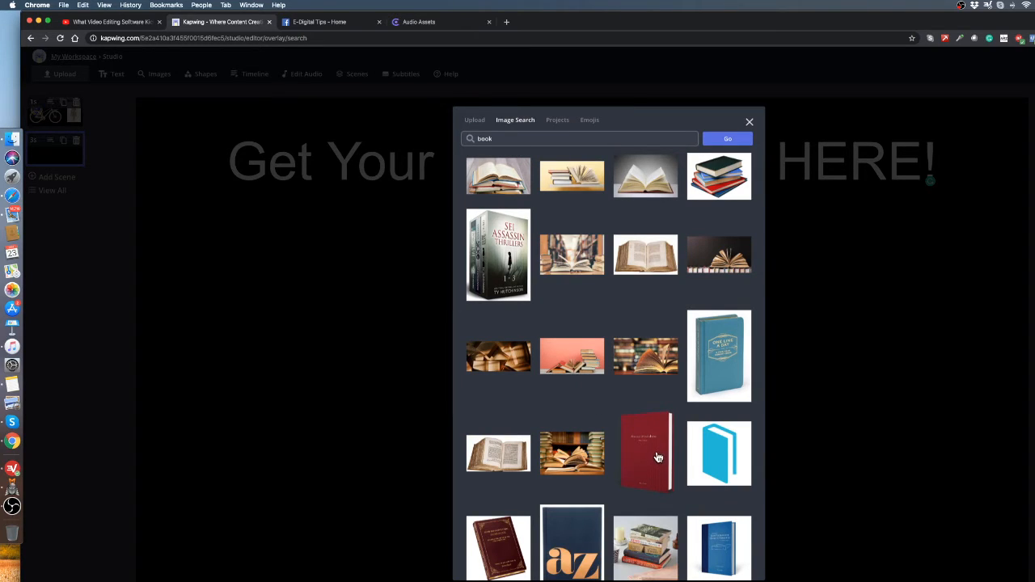
left_click(656, 455)
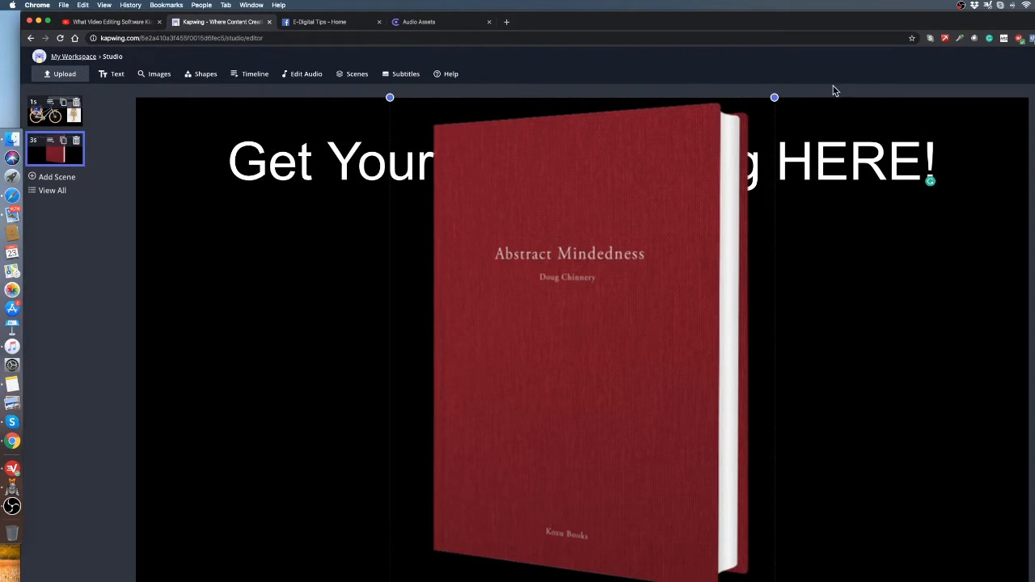
Step: Scale the red book down, position it on the left of the scene below the heading, and deselect it
left_click_drag(777, 97, 578, 266)
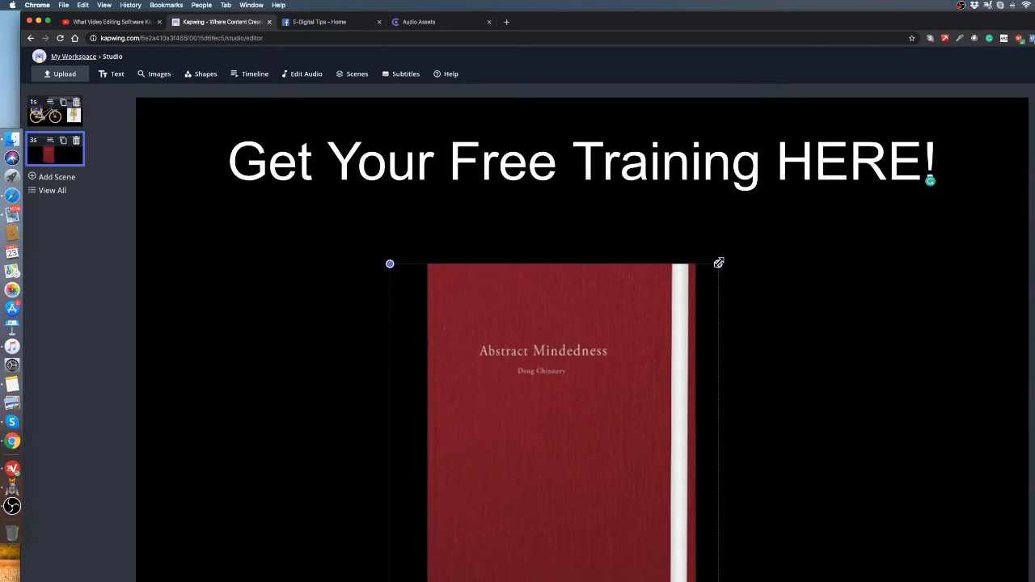
left_click_drag(719, 262, 677, 201)
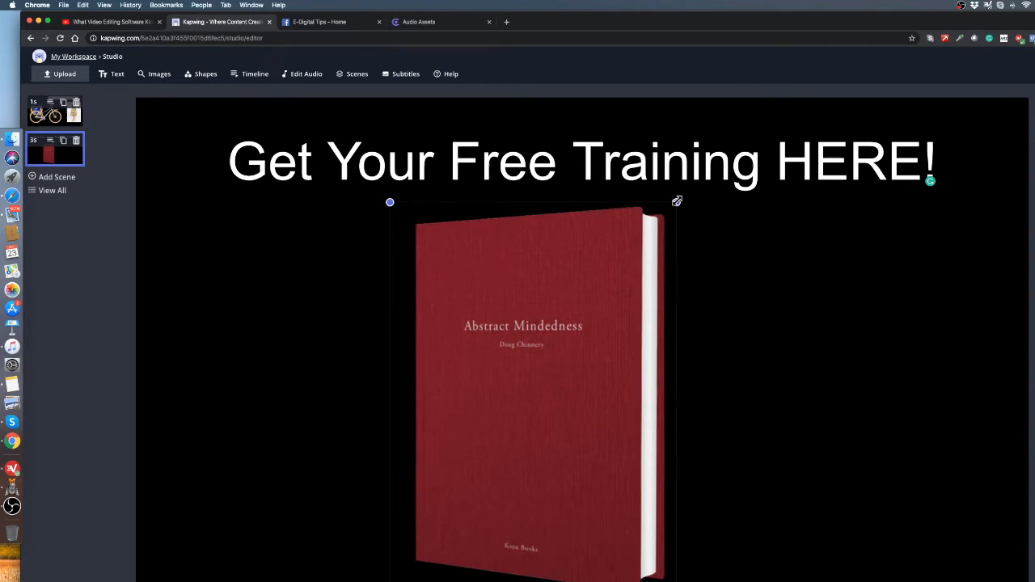
left_click_drag(390, 202, 471, 338)
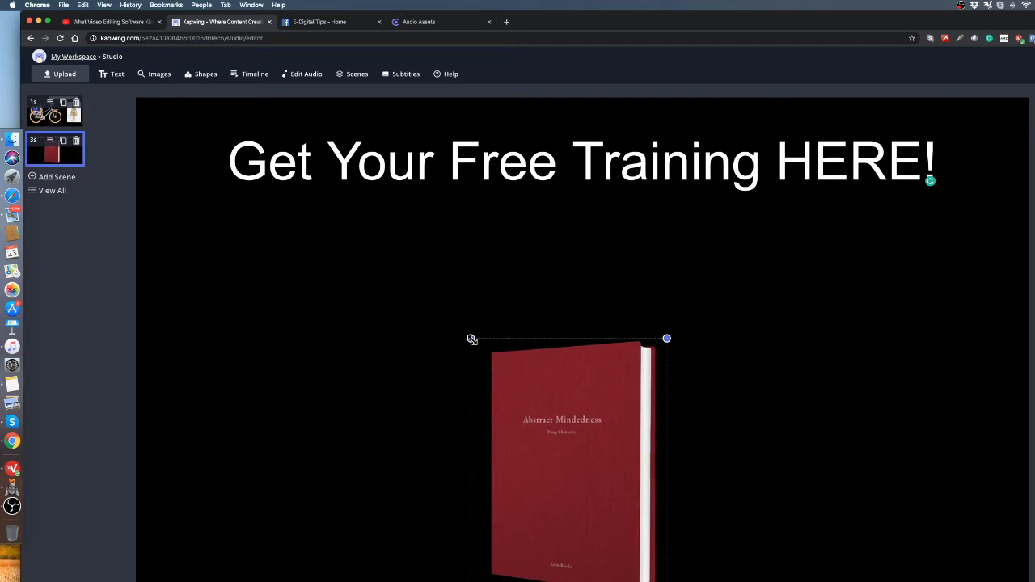
left_click_drag(566, 381, 344, 316)
left_click(753, 353)
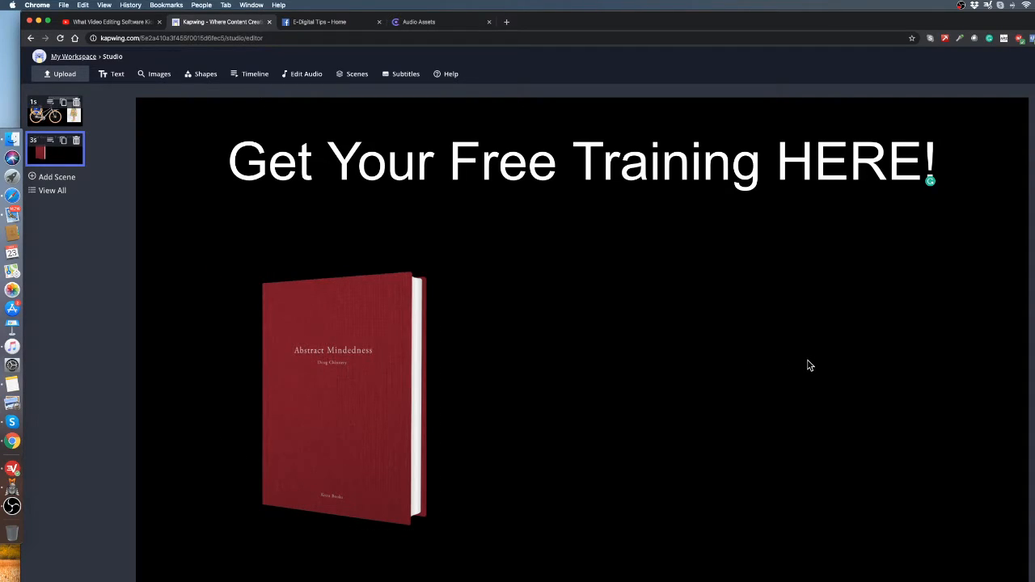
left_click(158, 76)
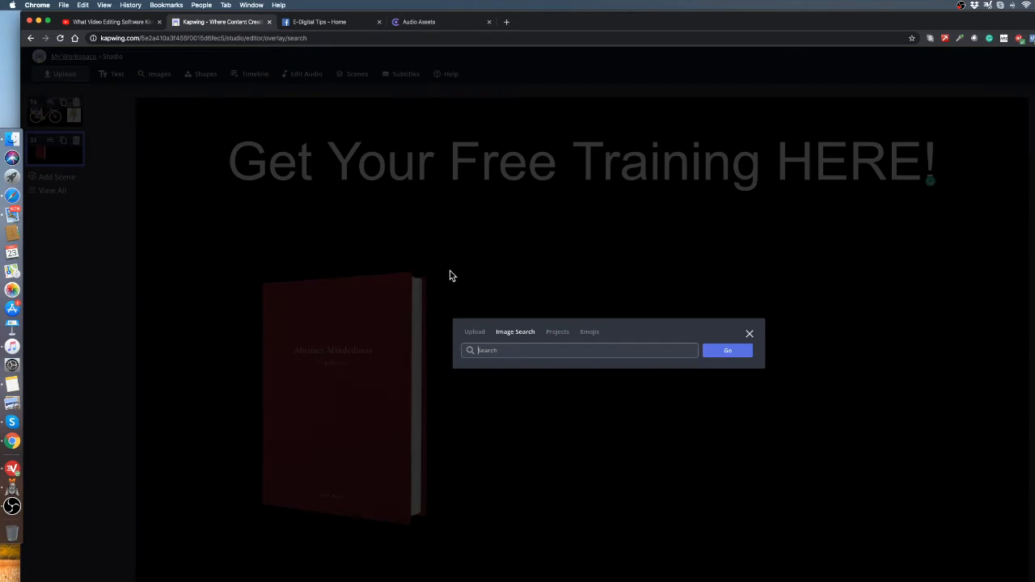
type("bullet points")
key("Return")
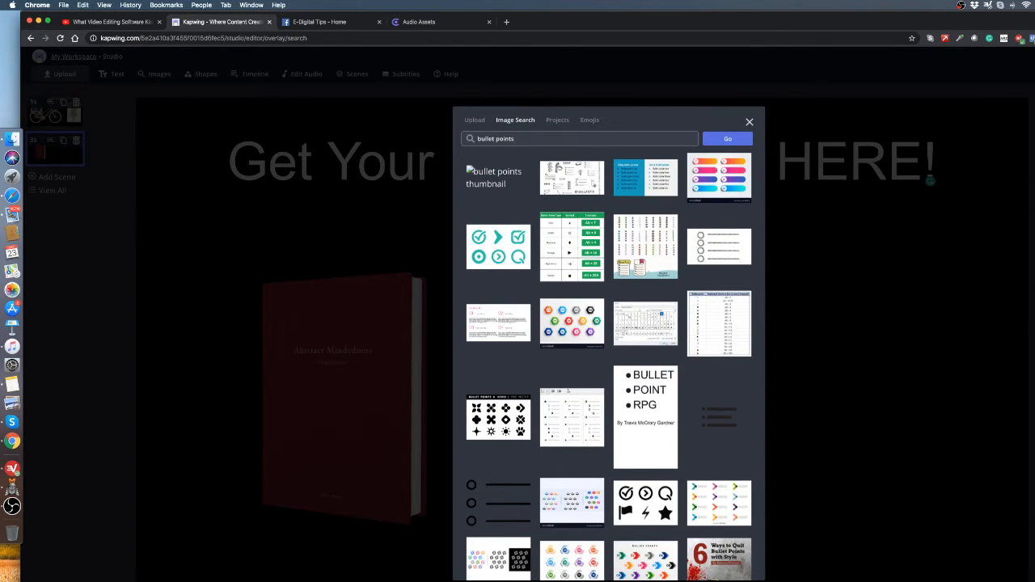
left_click(749, 121)
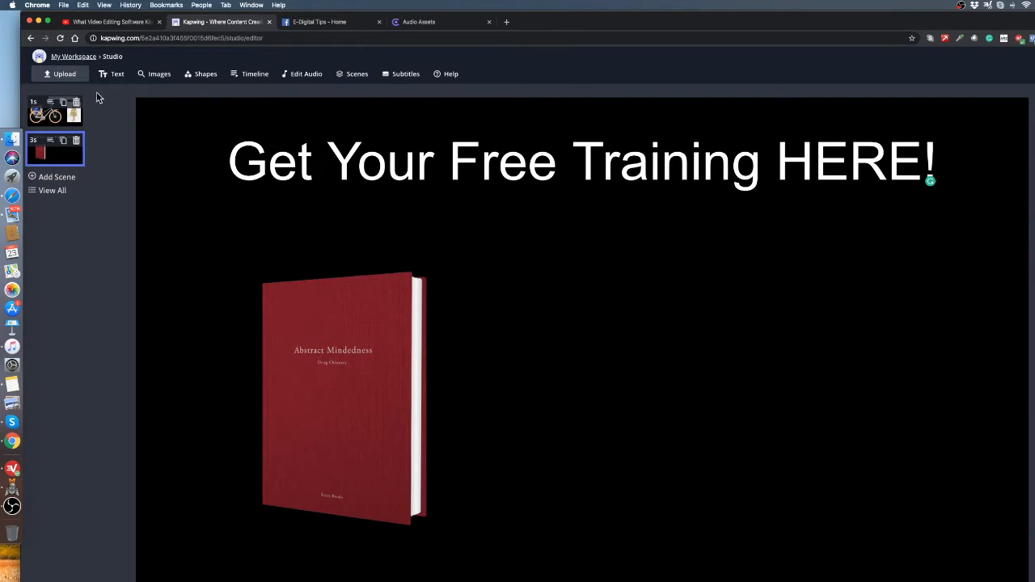
Step: Add a left-aligned text layer reading "100% FREE" to the right of the red book, below the heading
left_click(113, 73)
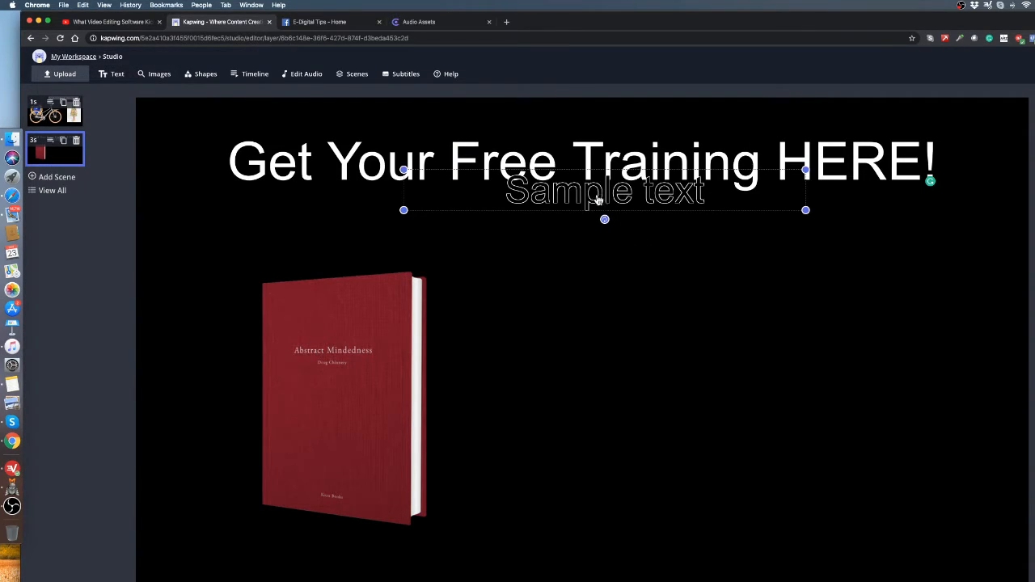
left_click_drag(596, 198, 656, 308)
double_click(655, 303)
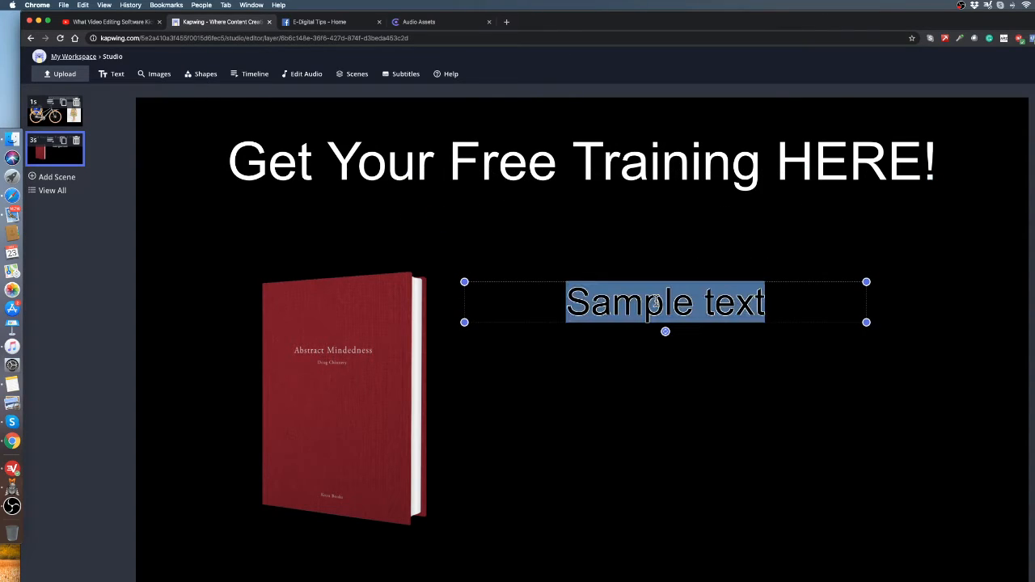
type("100% FREE")
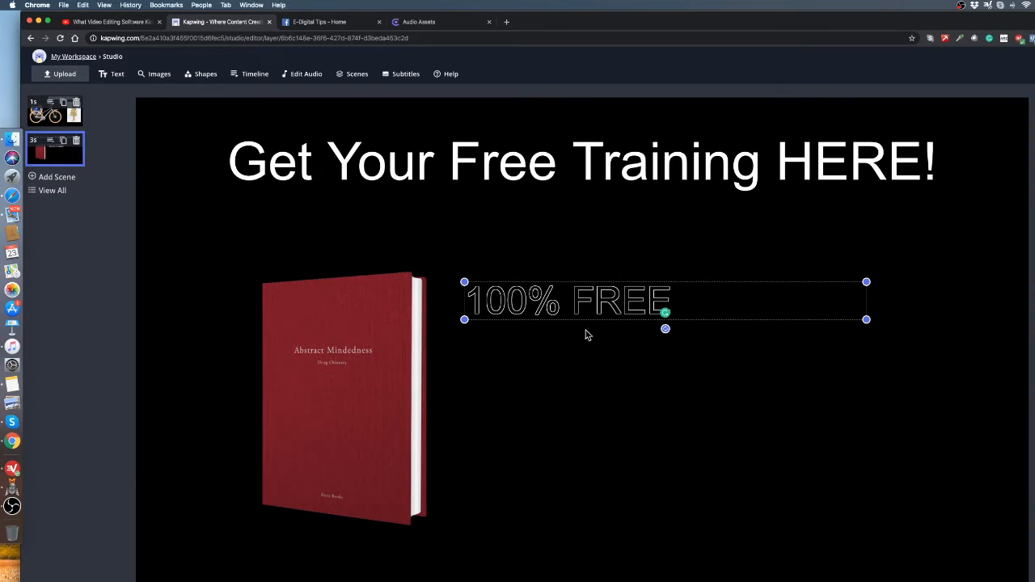
left_click_drag(587, 307, 588, 296)
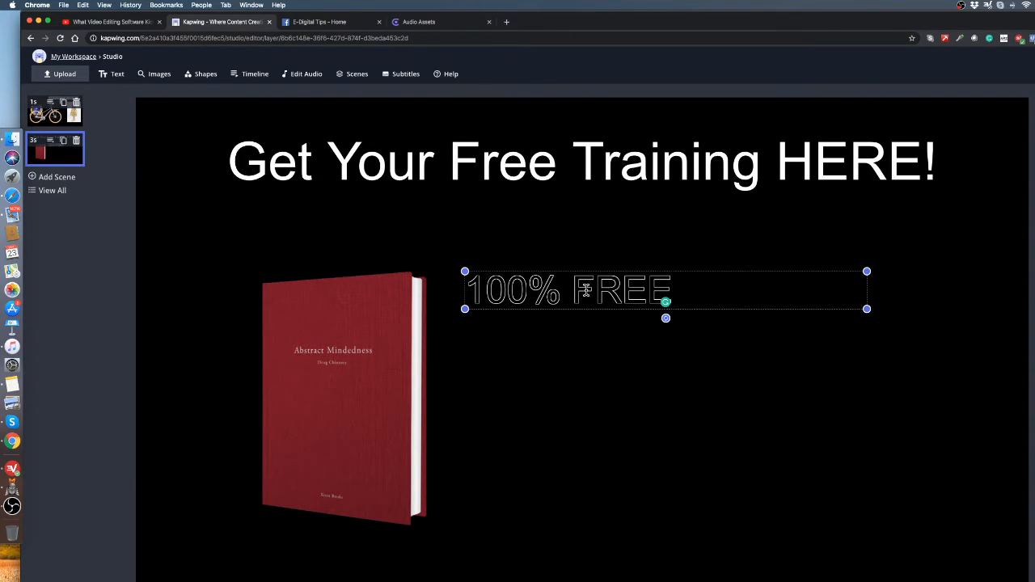
type("https://www.kapwing.com/")
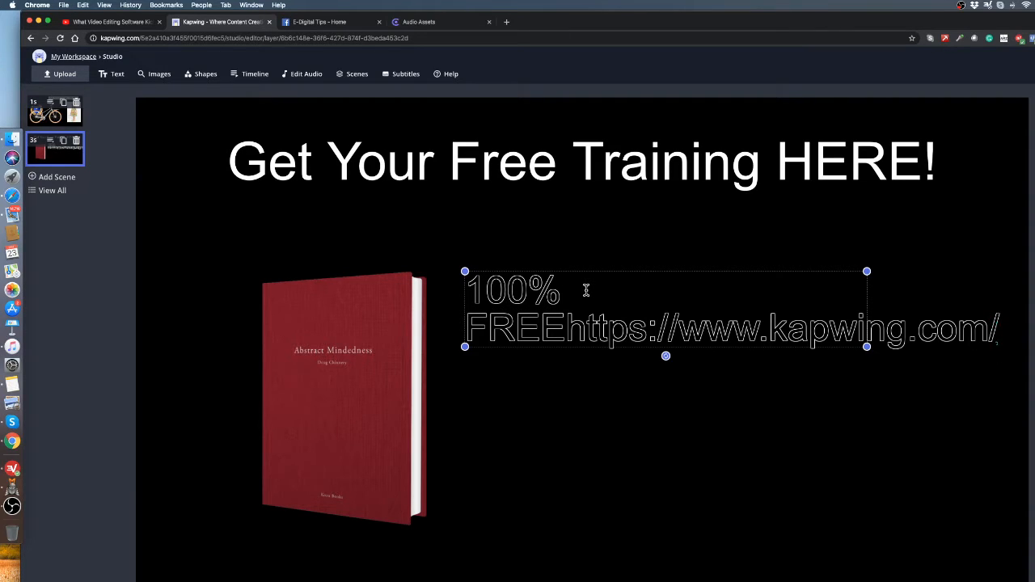
left_click(653, 389)
left_click(650, 336)
mouse_move(644, 334)
left_mouse_down()
mouse_move(637, 376)
mouse_move(636, 342)
left_mouse_up()
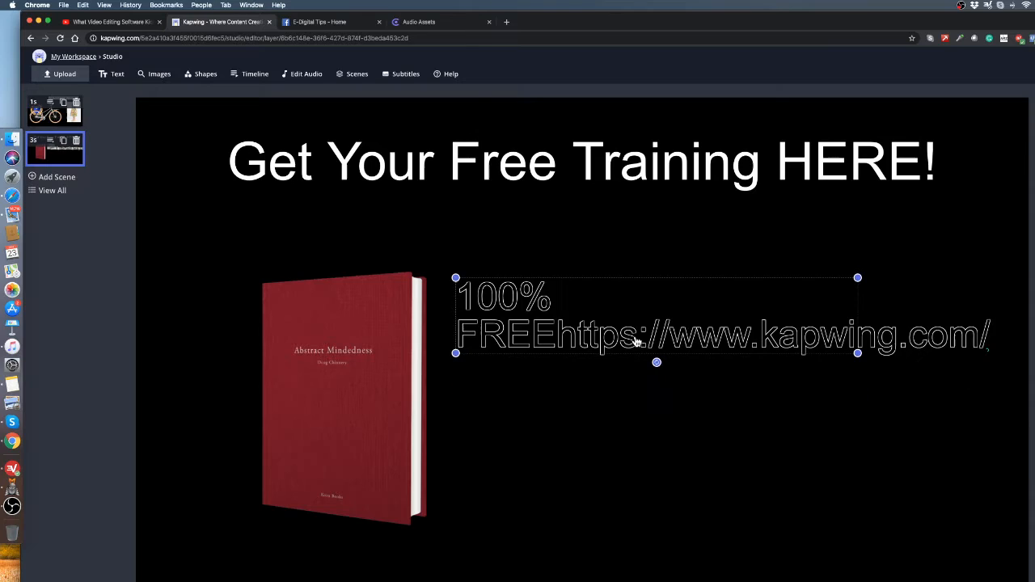
Step: Replace the whole content of the text layer beside the red book with "100 % FREE" and deselect it
left_click(879, 477)
left_click(888, 346)
key("BackSpace")
left_click(917, 415)
double_click(757, 337)
key("BackSpace")
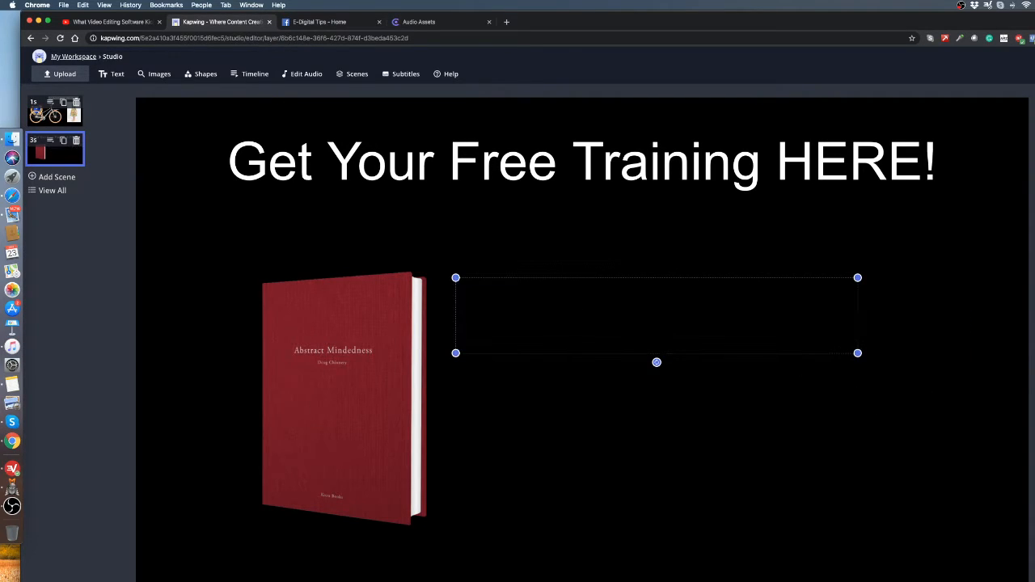
type("1-")
type("00")
type(" $")
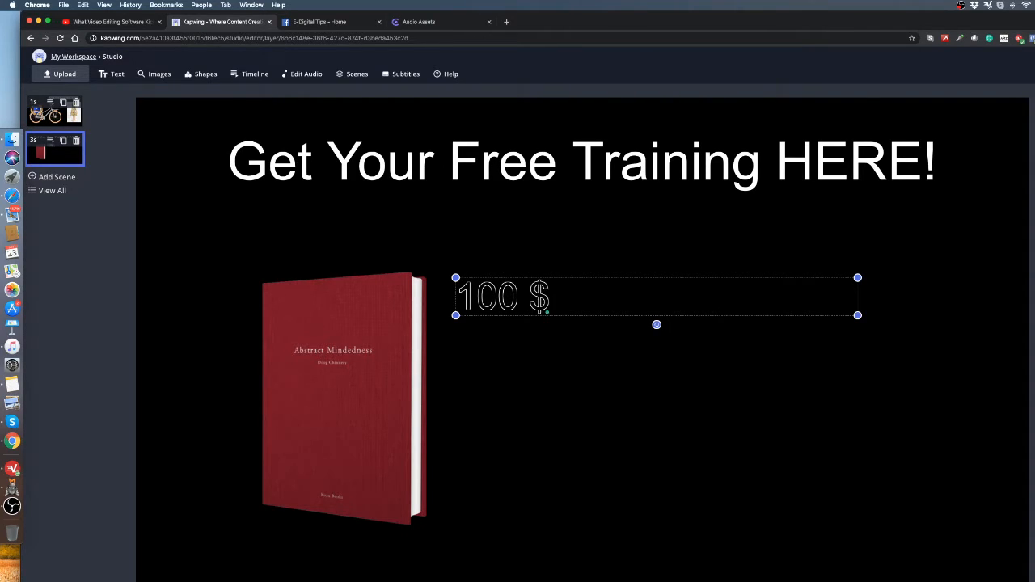
key("BackSpace")
key("BackSpace")
type("% FREE")
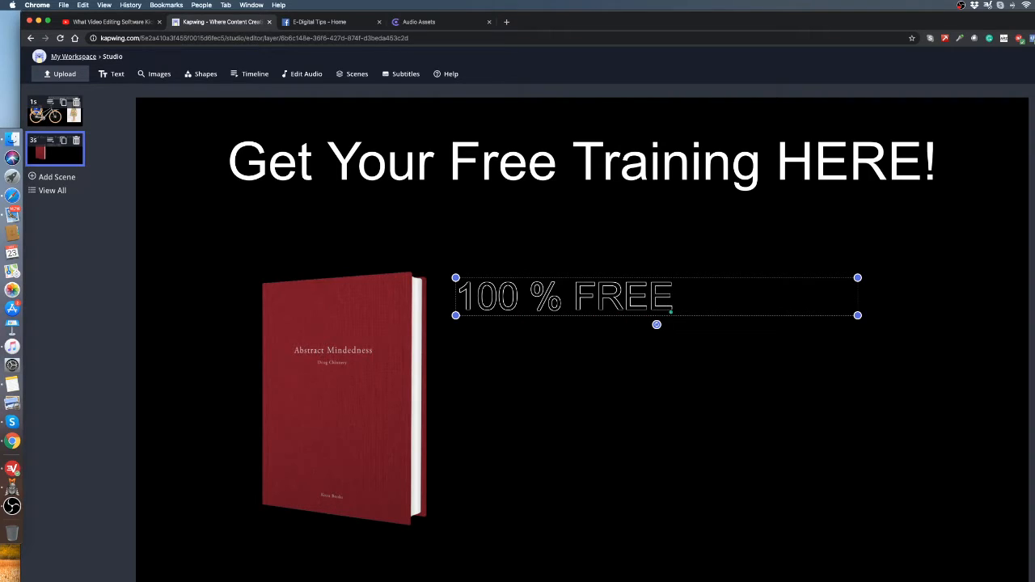
left_click(719, 371)
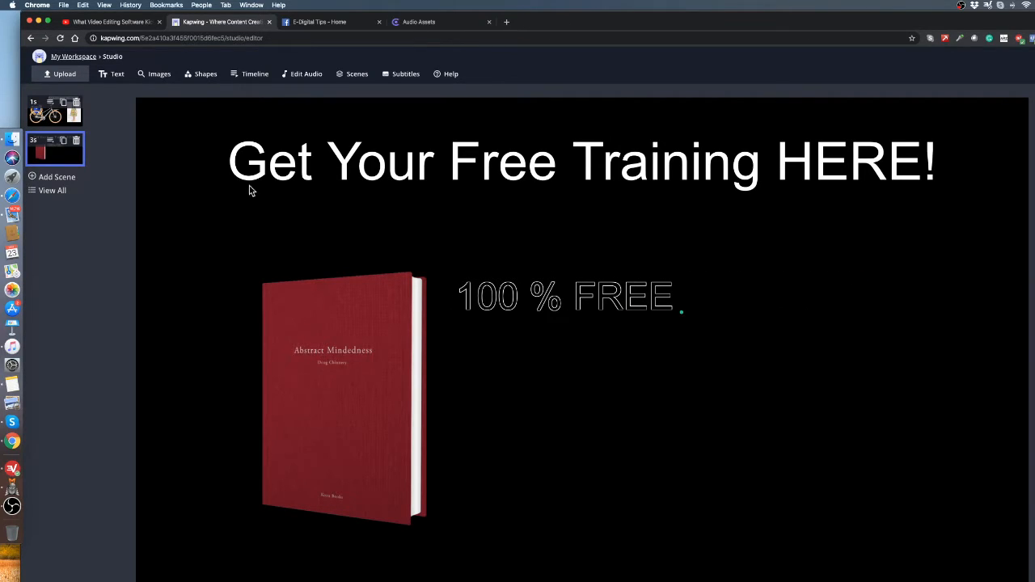
Step: Add a text layer reading "BUY NOW" directly below "100 % FREE" and line up the left edges of both texts
left_click(112, 74)
left_click_drag(411, 185, 596, 360)
triple_click(596, 360)
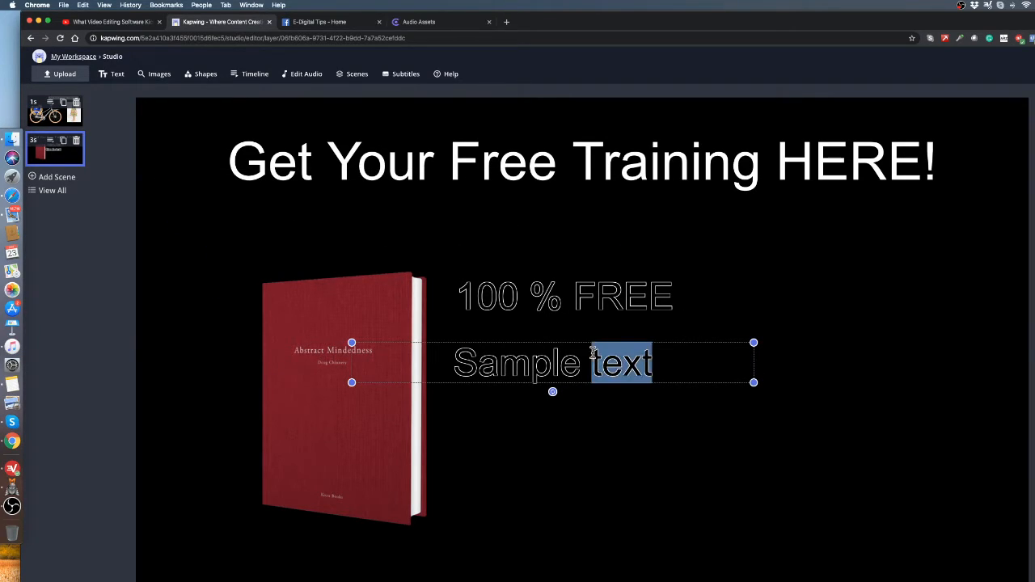
type("BUY NOW")
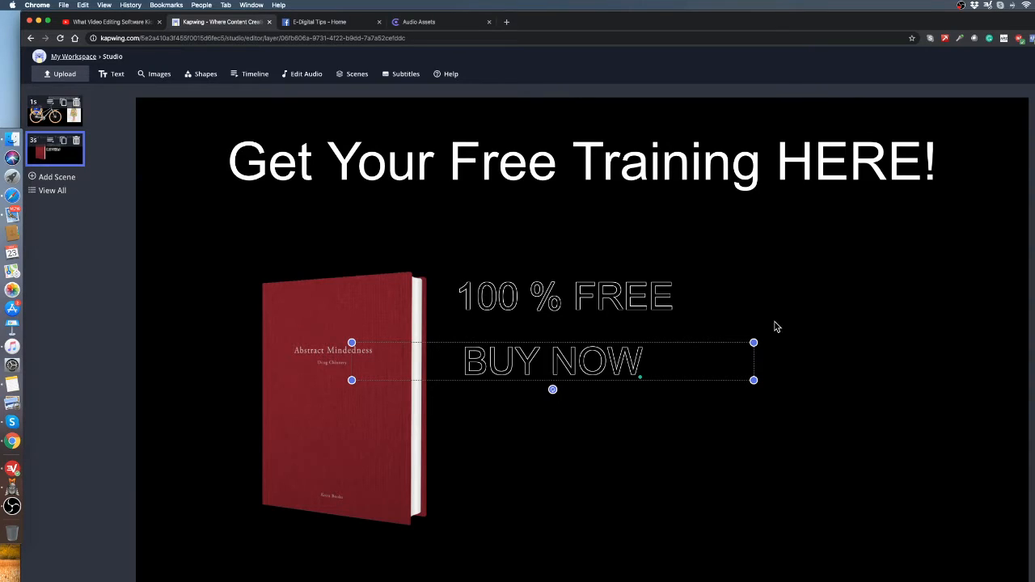
left_click(746, 416)
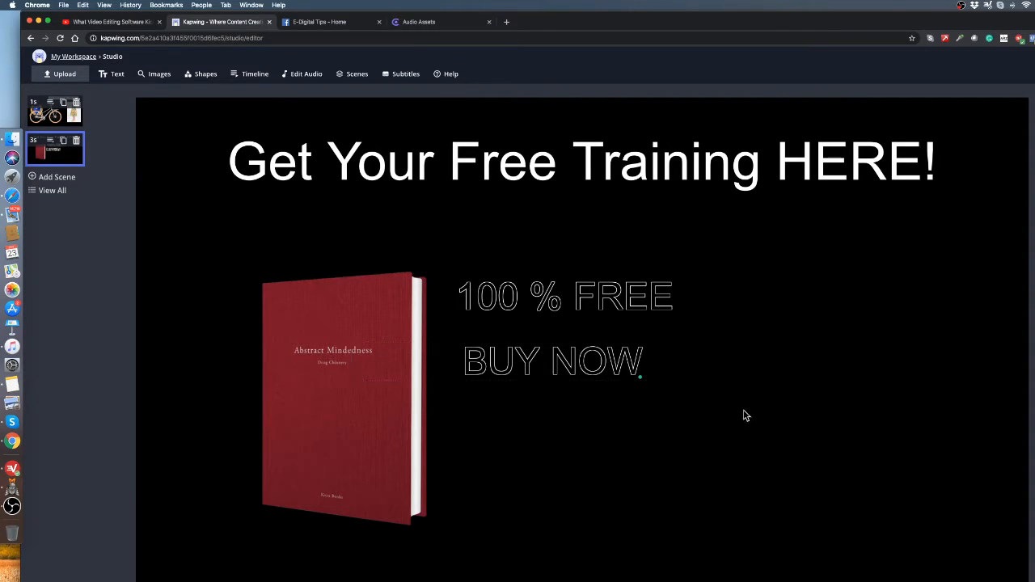
left_click(576, 364)
left_click(816, 367)
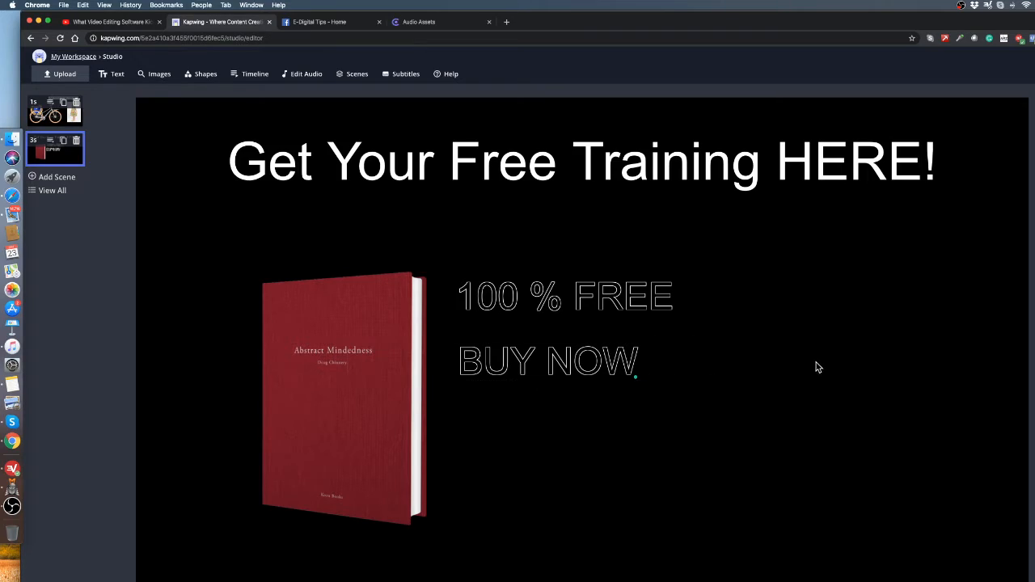
left_click(615, 378)
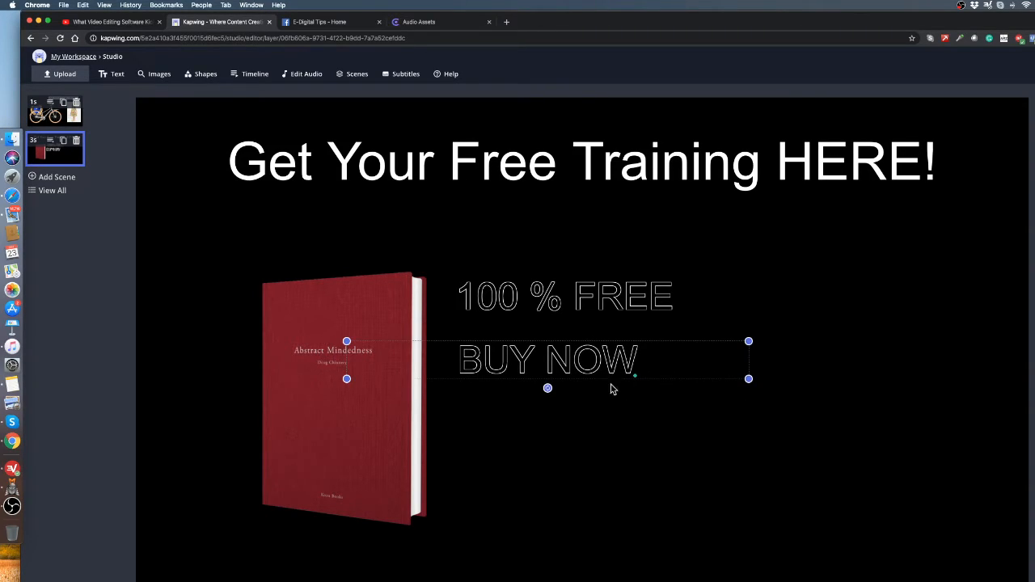
Step: Set the duration of the first scene, with the bicycle and the girl, to 10 seconds
left_click(397, 75)
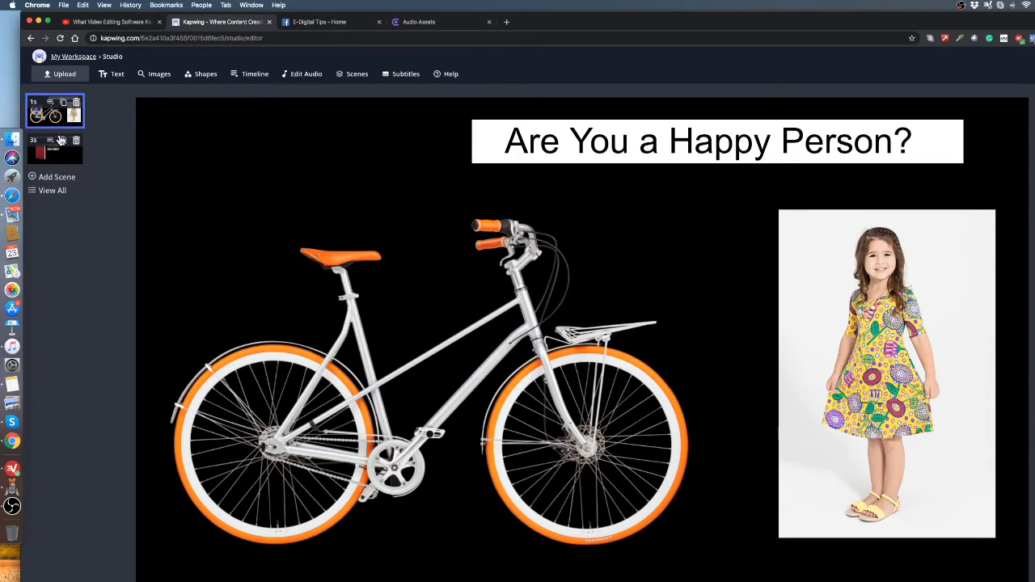
left_click(267, 79)
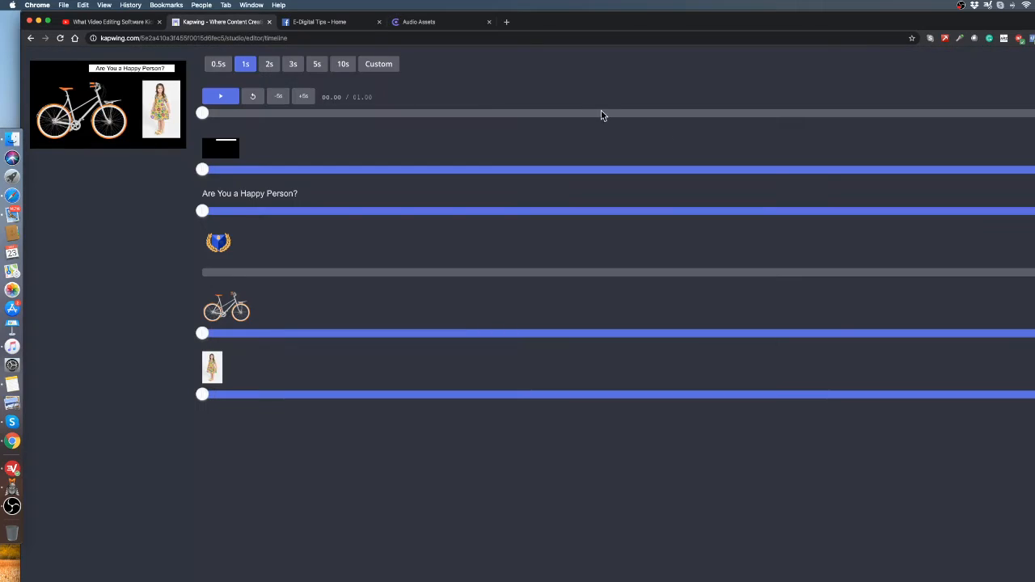
left_click(340, 65)
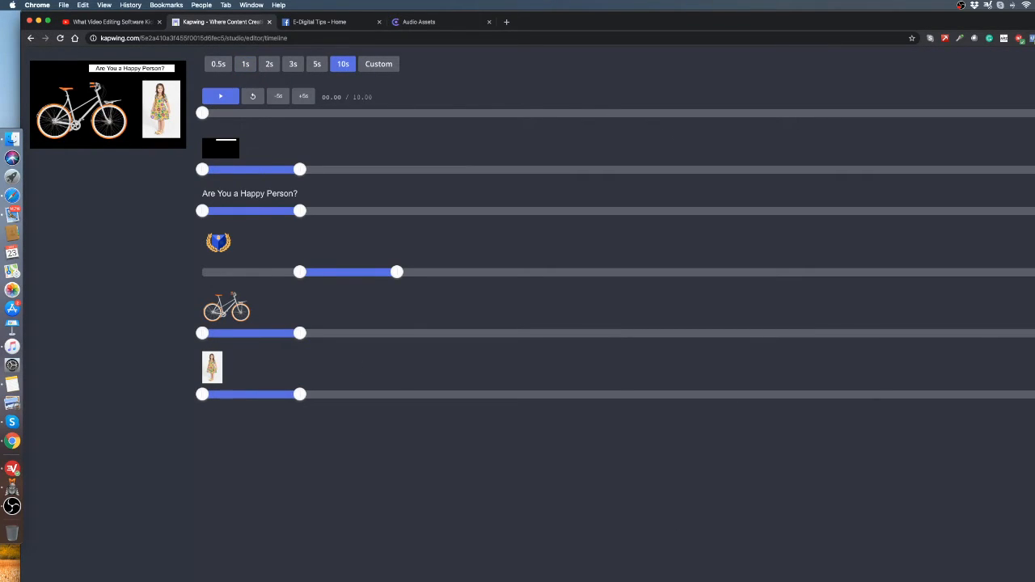
left_click(1032, 530)
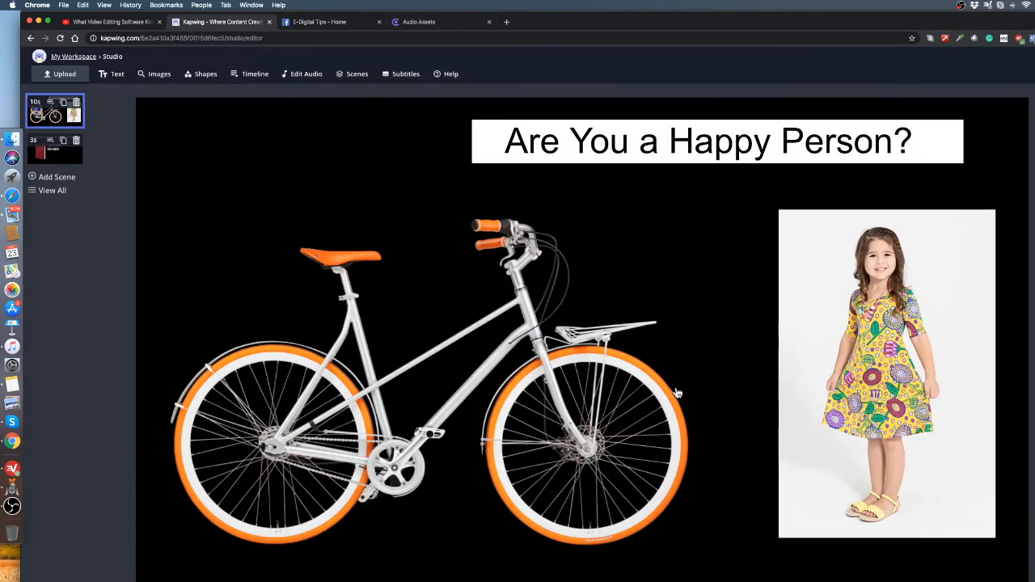
Step: Set the duration of the second scene, with the red book, to 5 seconds
left_click(53, 154)
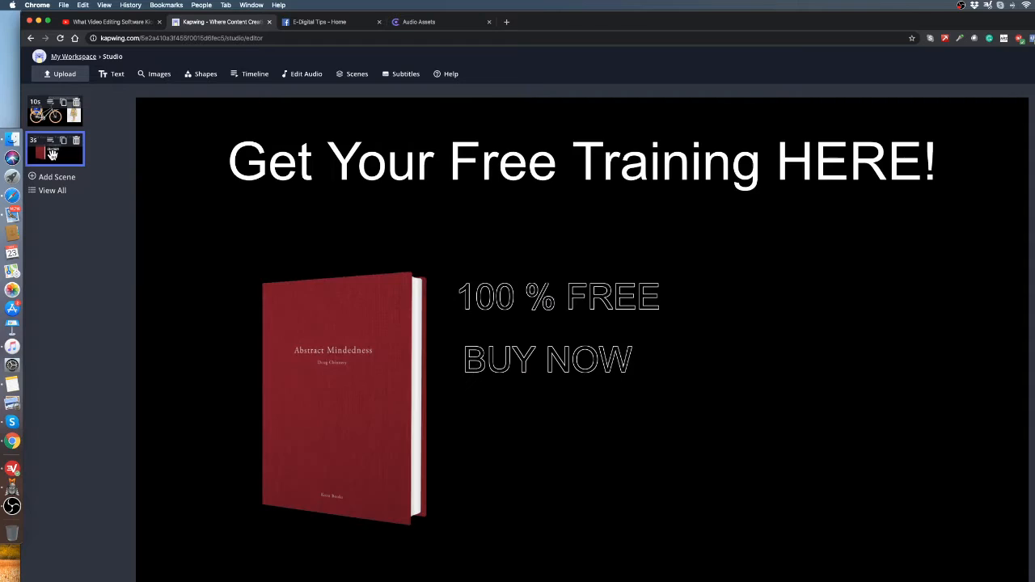
left_click(243, 74)
left_click(317, 64)
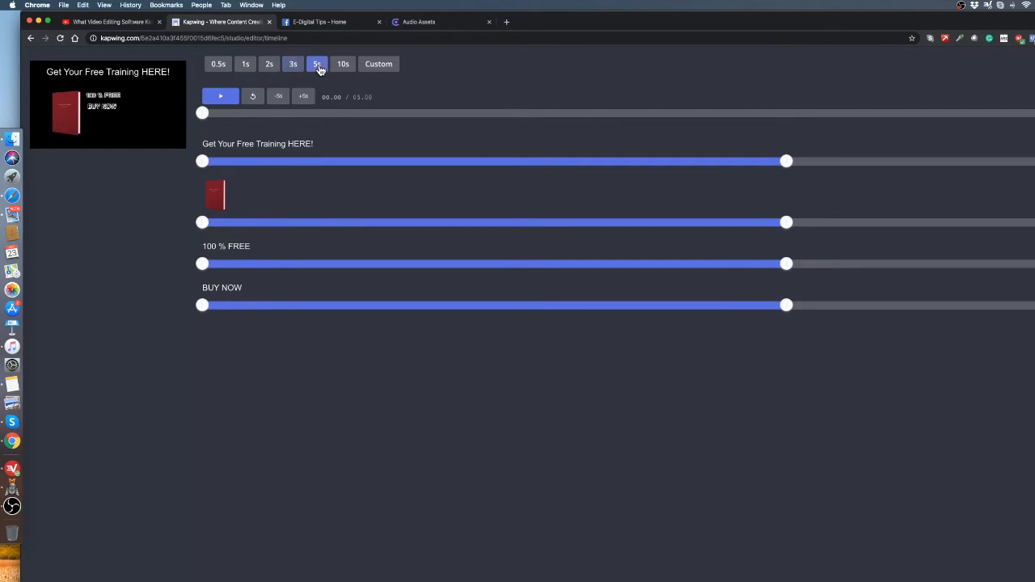
left_click(1032, 529)
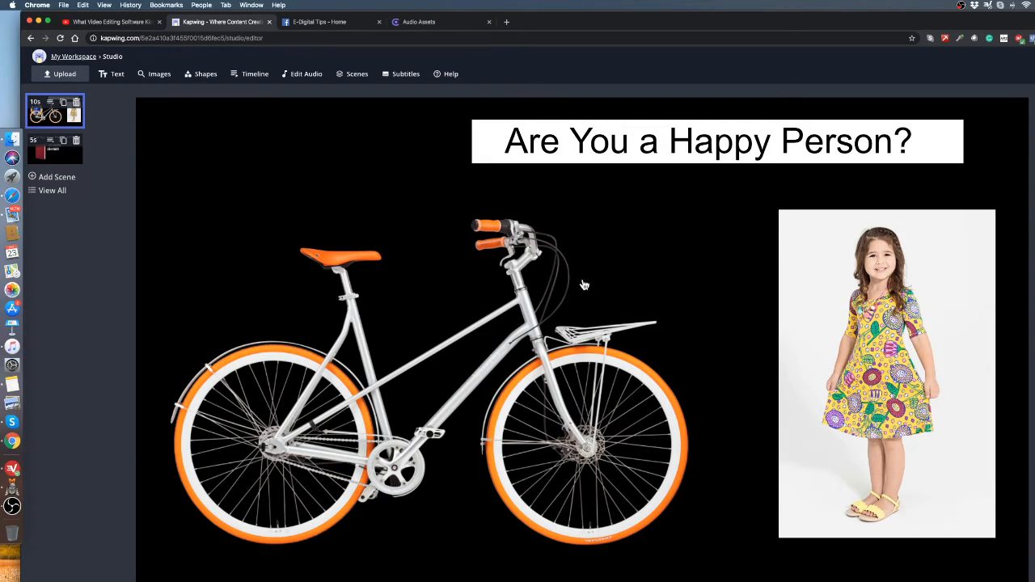
Step: Open YouTube in a new browser tab, look over its home page and search suggestions, and return to the Kapwing project
left_click(506, 21)
type("YOUTU")
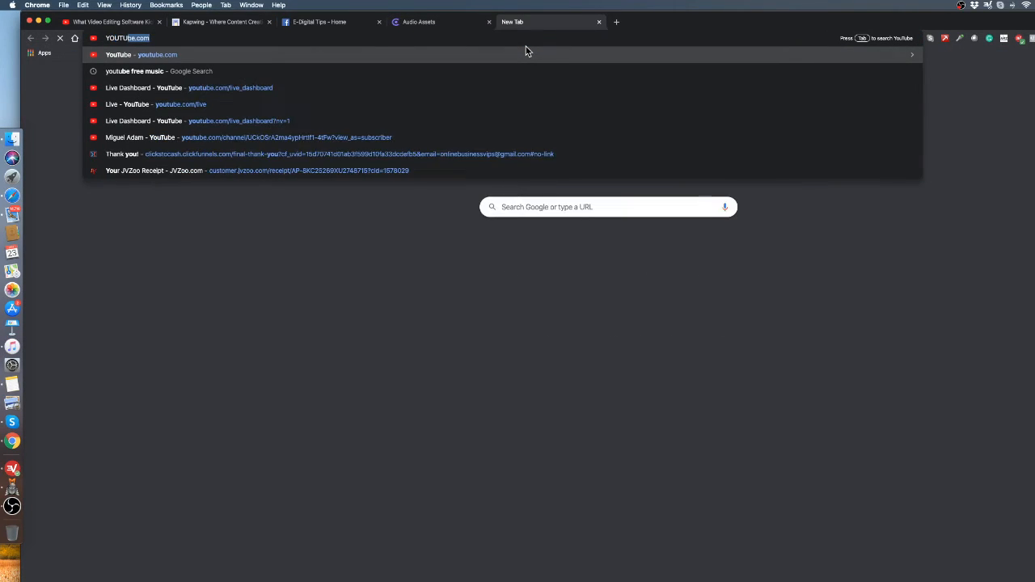
key("Return")
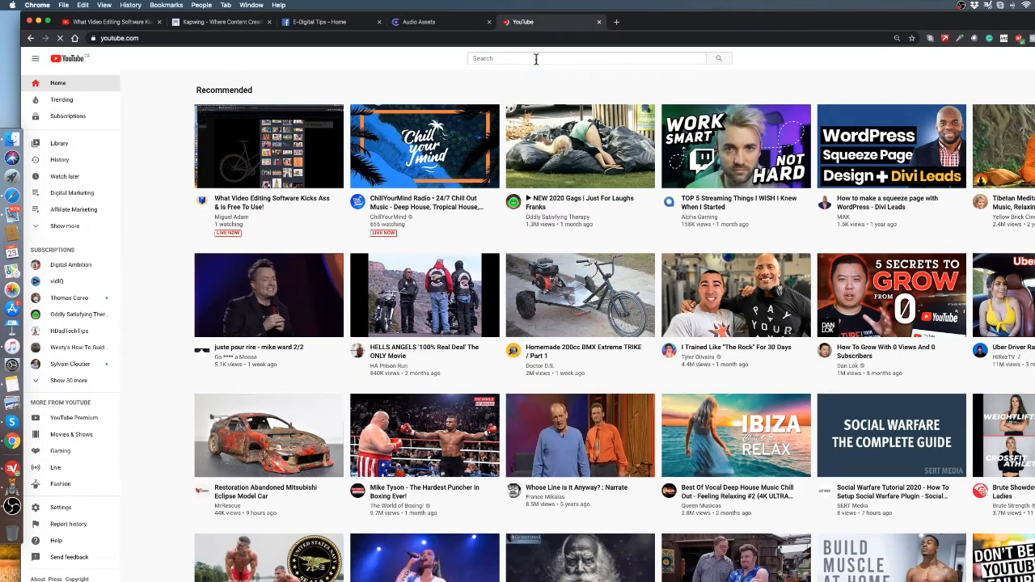
left_click(520, 59)
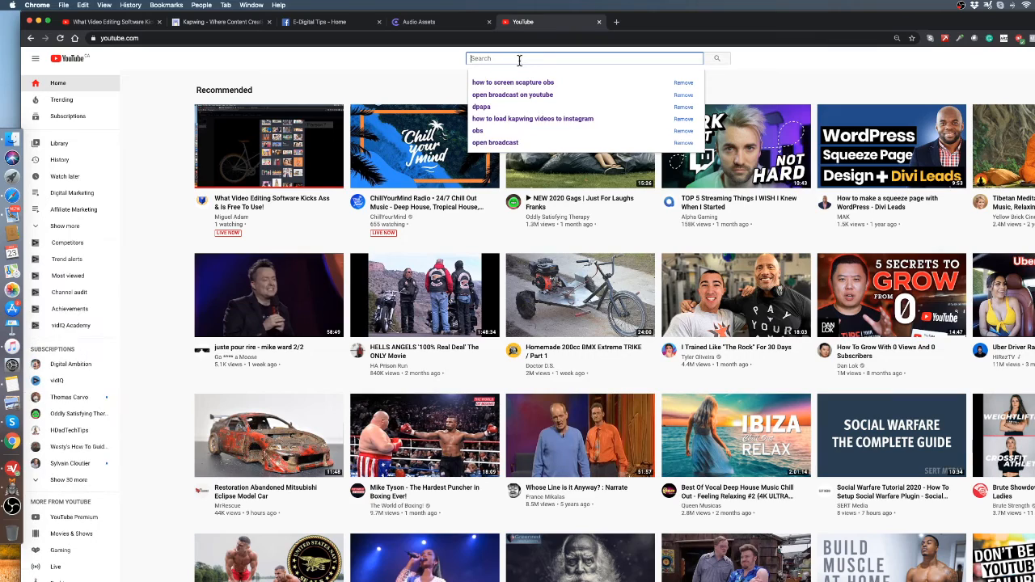
mouse_move(686, 298)
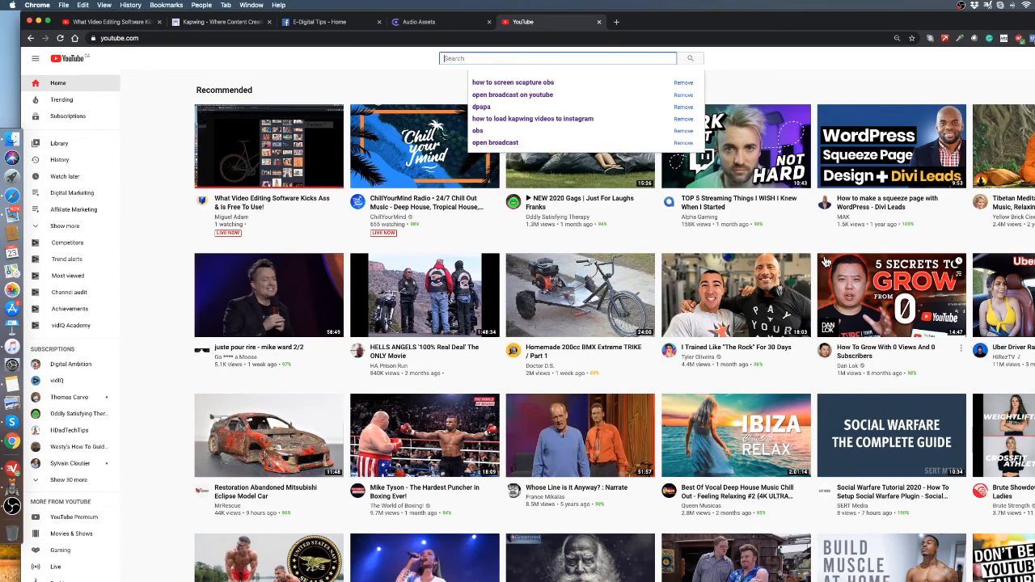
left_click(228, 24)
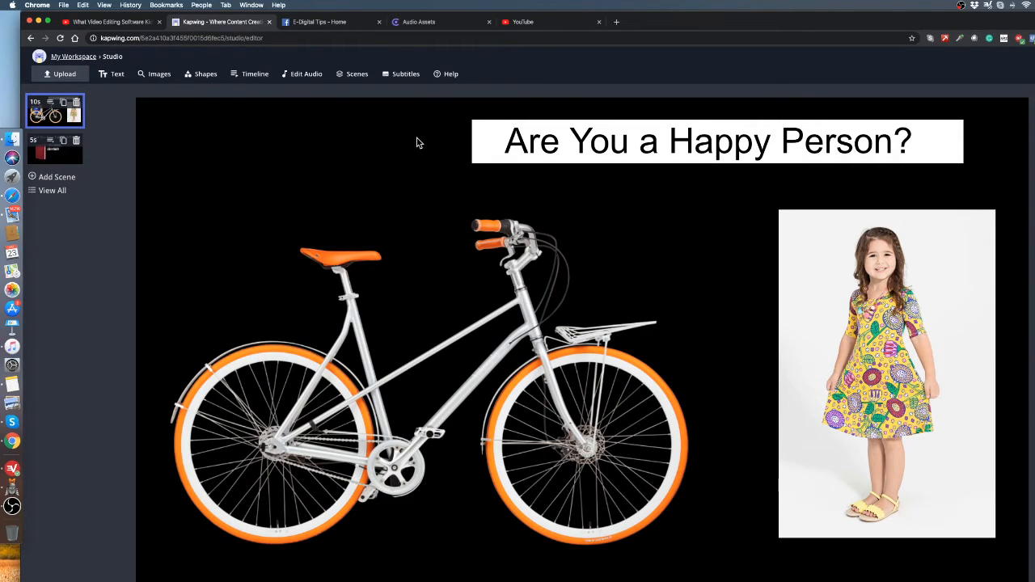
Step: Open Google Ads in a new browser tab, examine the view rate of the running video ad, and return to the Kapwing project
left_click(616, 27)
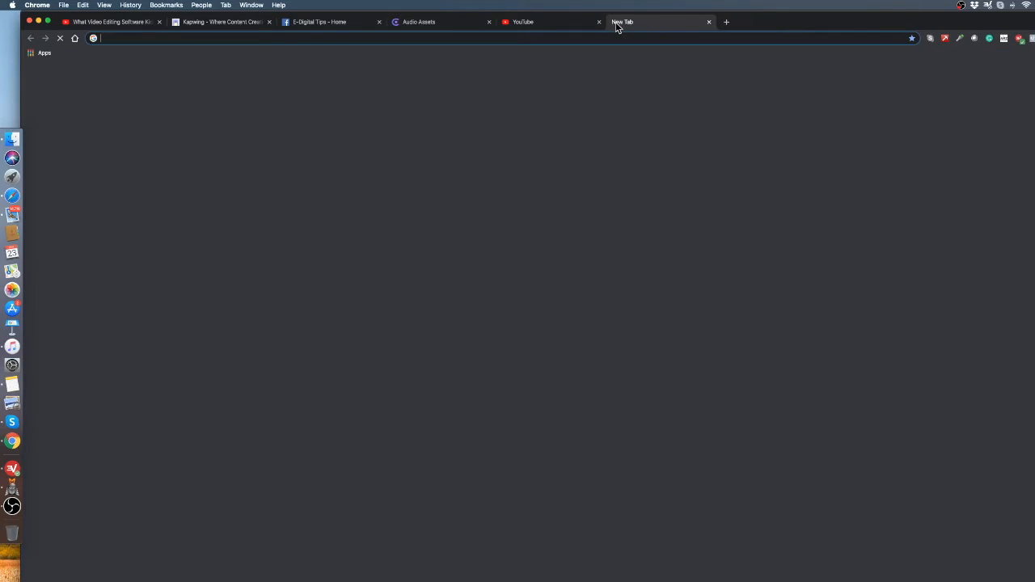
type("ads")
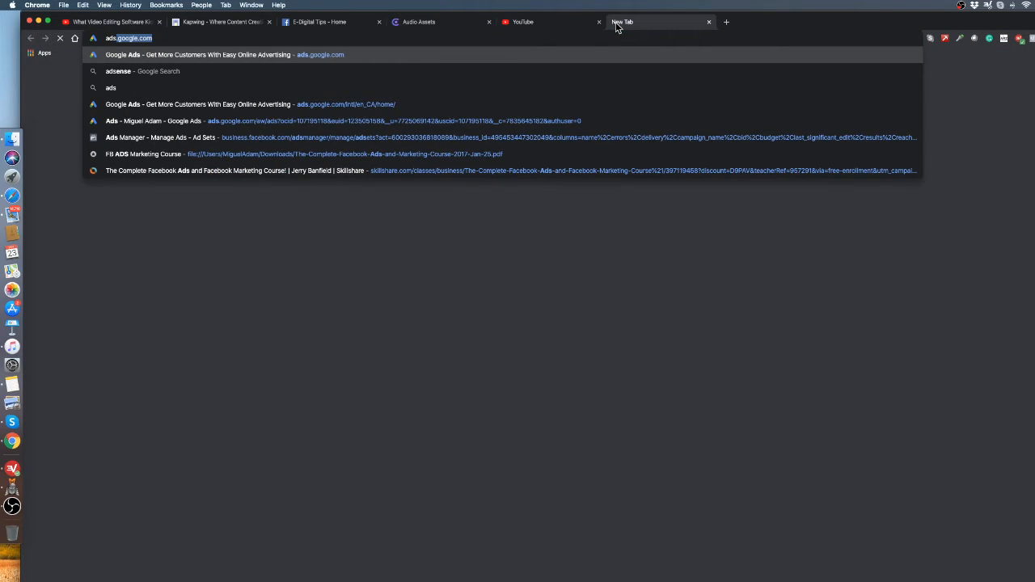
key("Return")
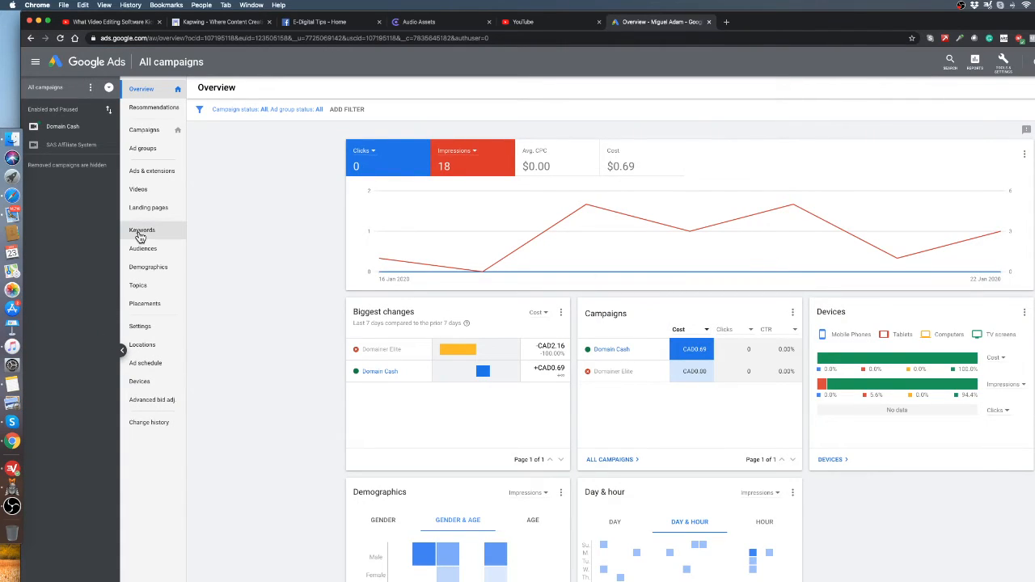
left_click(140, 173)
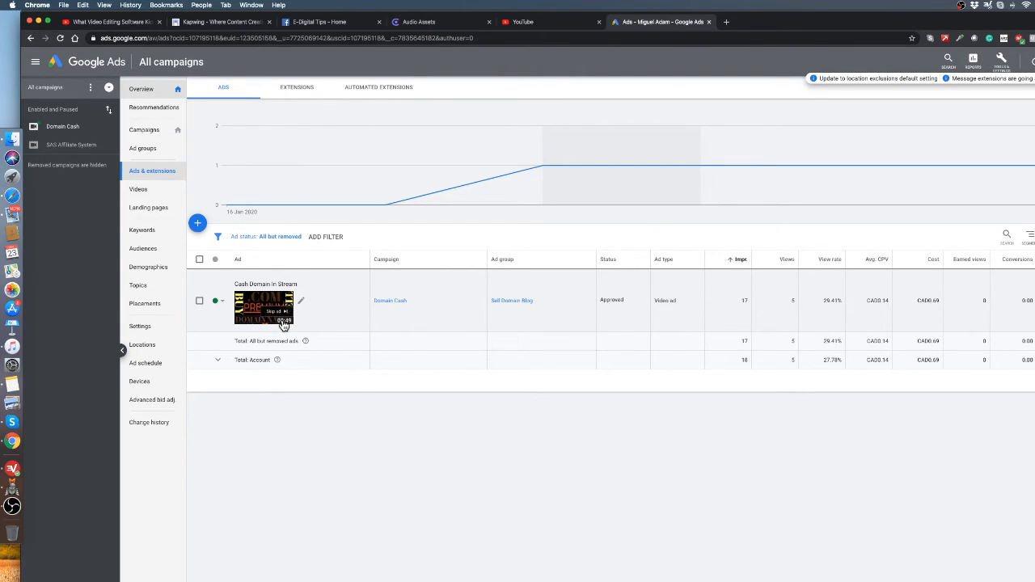
double_click(827, 301)
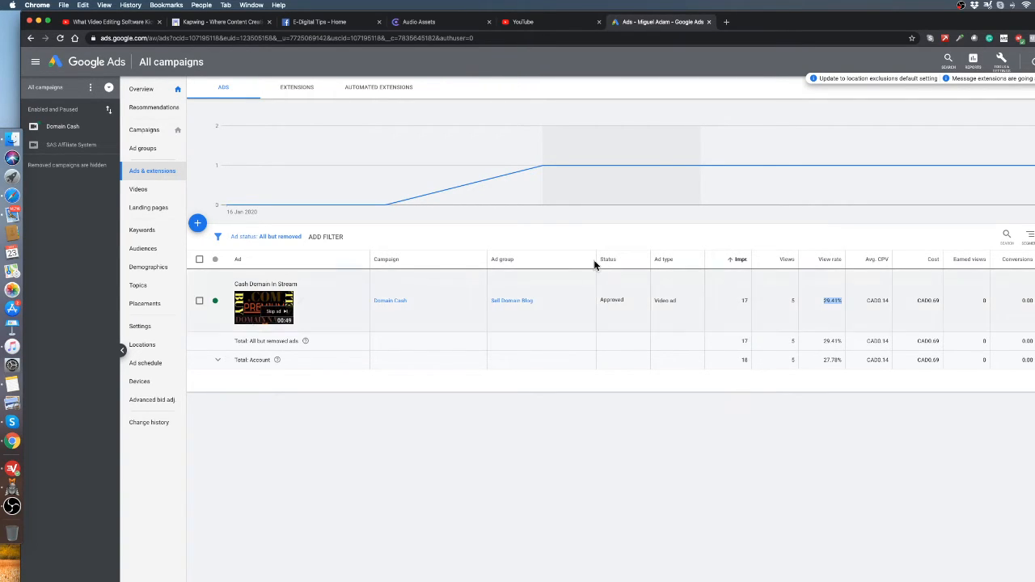
left_click(199, 26)
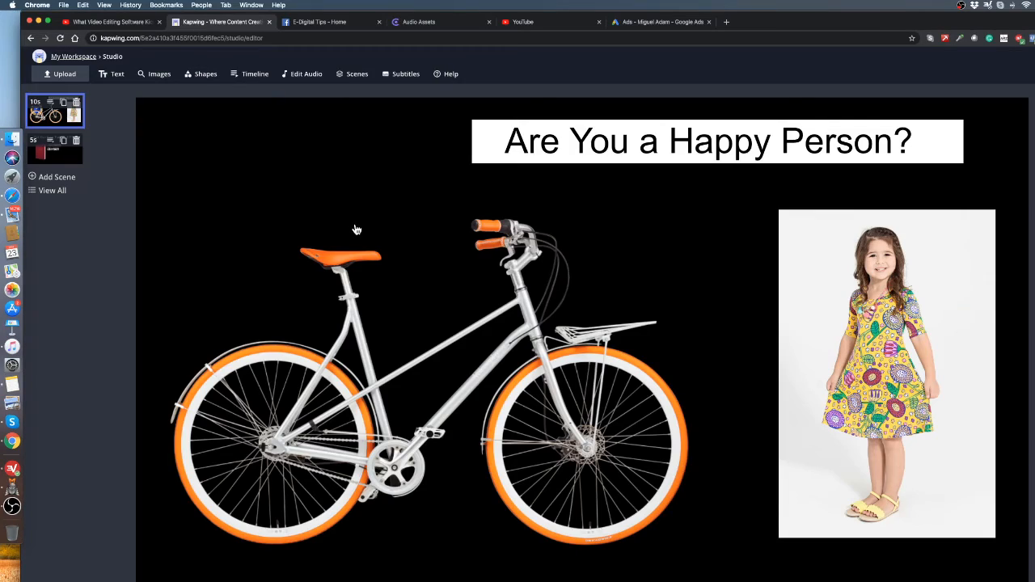
left_click(324, 222)
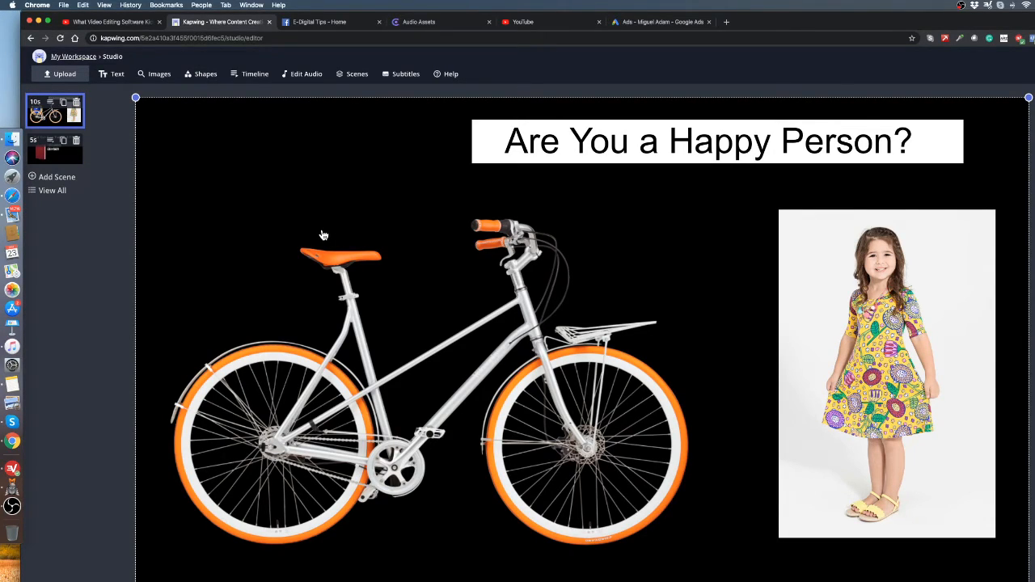
left_click(661, 22)
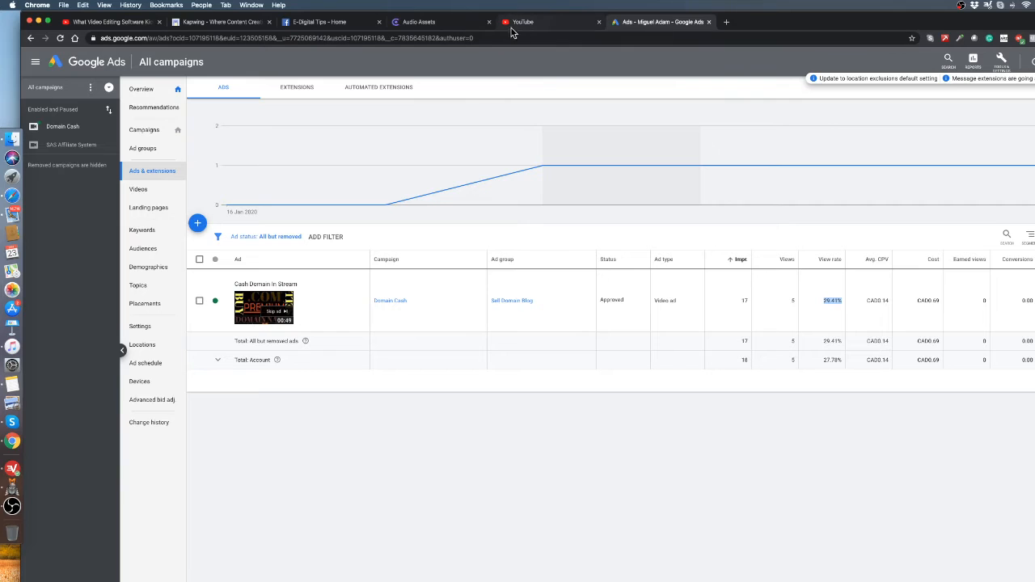
left_click(449, 30)
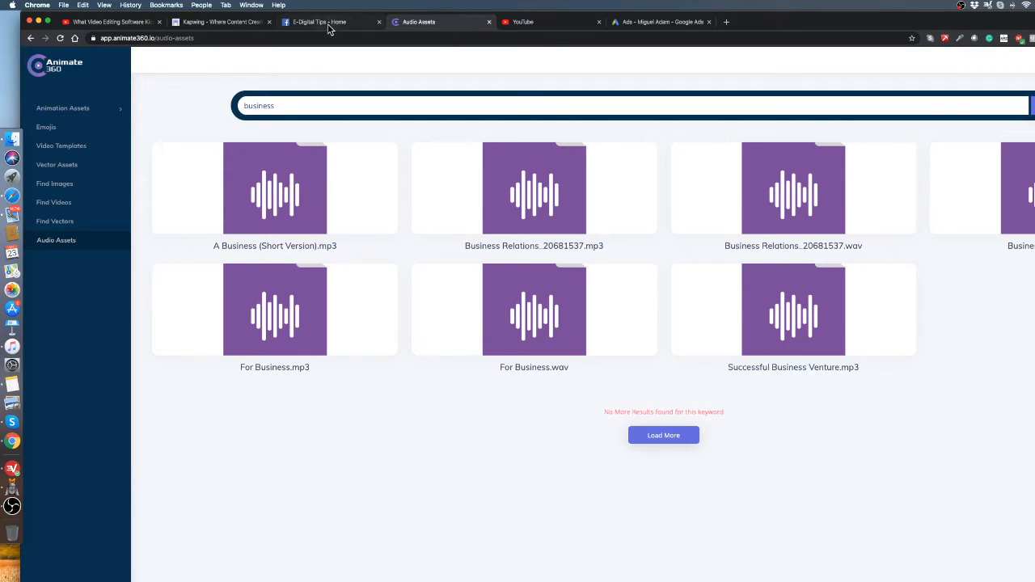
left_click(227, 27)
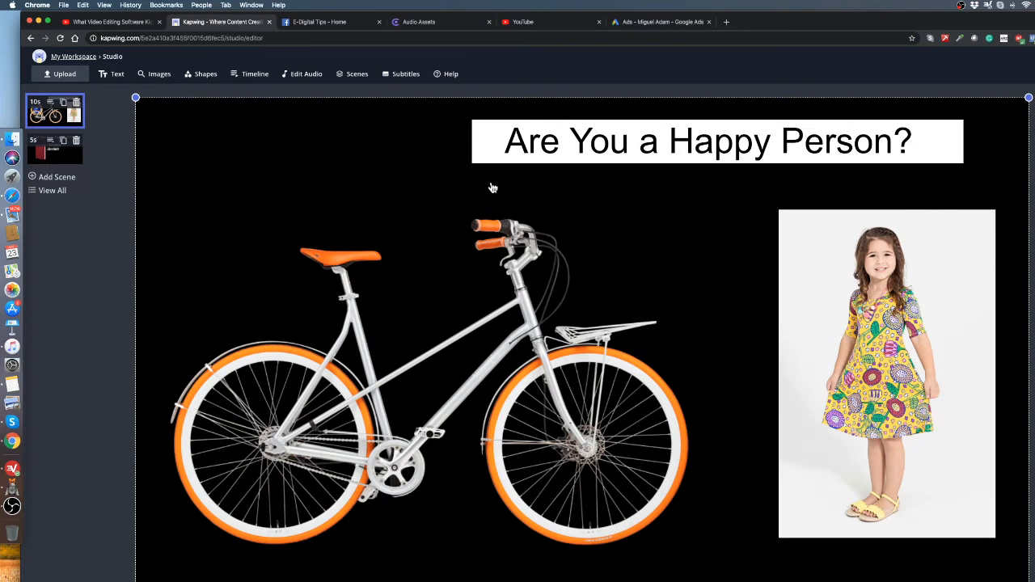
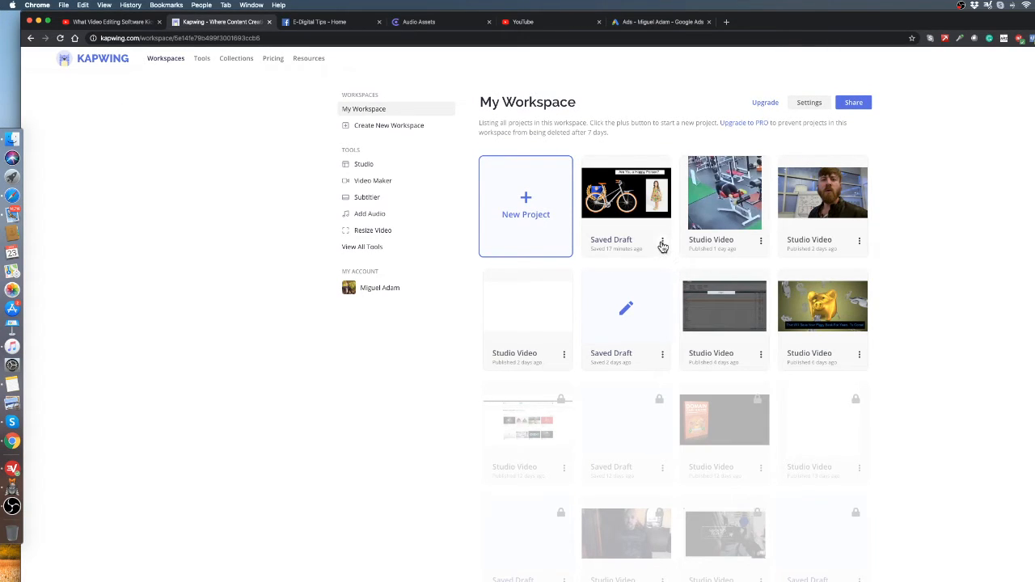
Step: Look over the projects in the workspace, check the upgrade plans required for a locked project, and return to the workspace
scroll(663, 248, "down", 2)
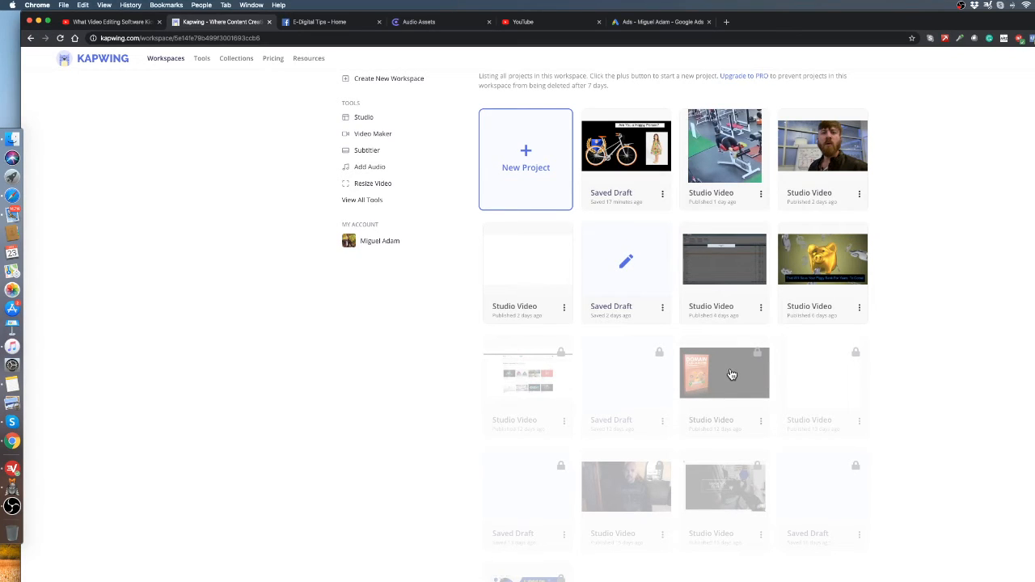
scroll(731, 374, "up", 2)
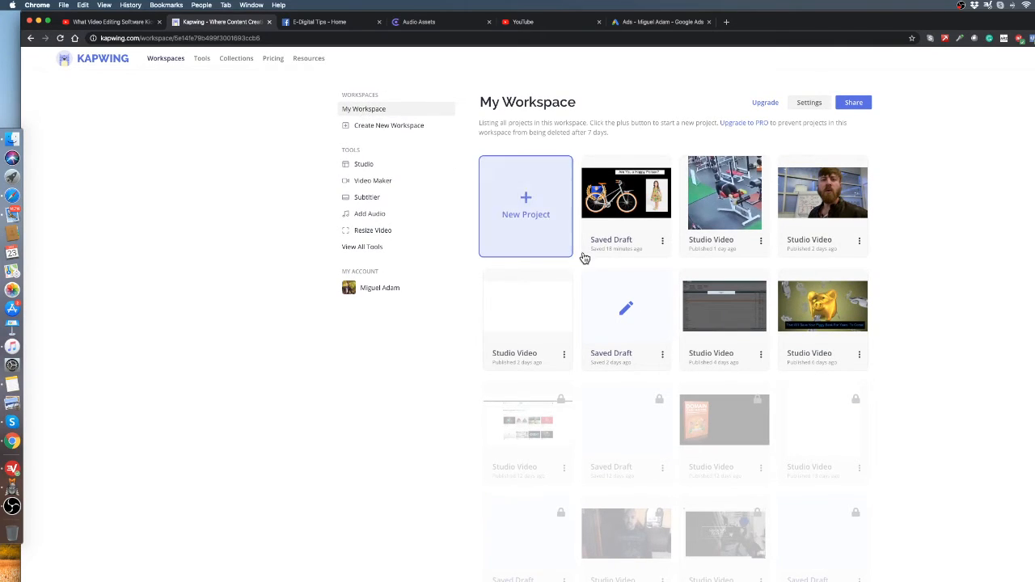
scroll(585, 258, "down", 1)
scroll(585, 258, "down", 4)
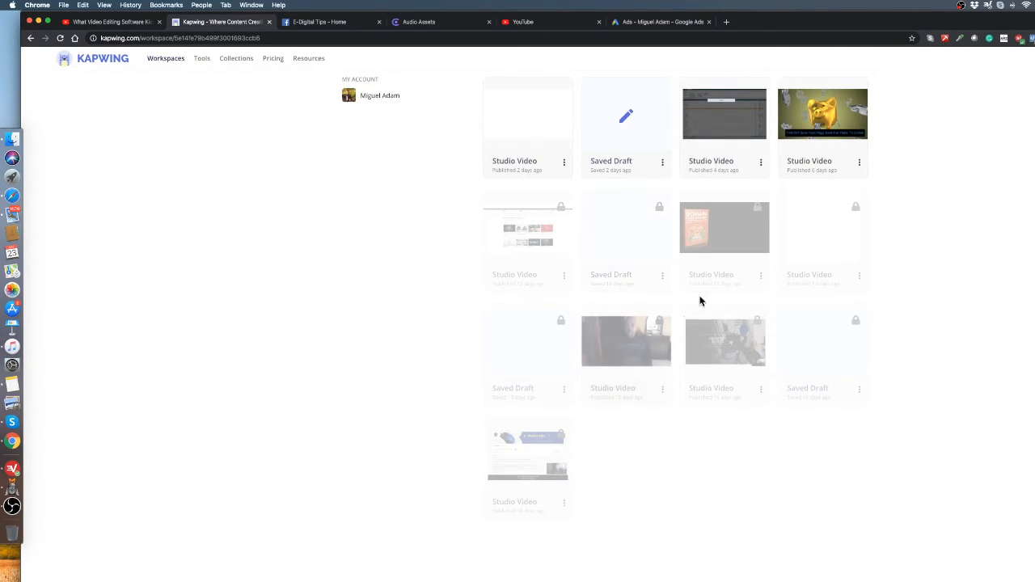
left_click(727, 241)
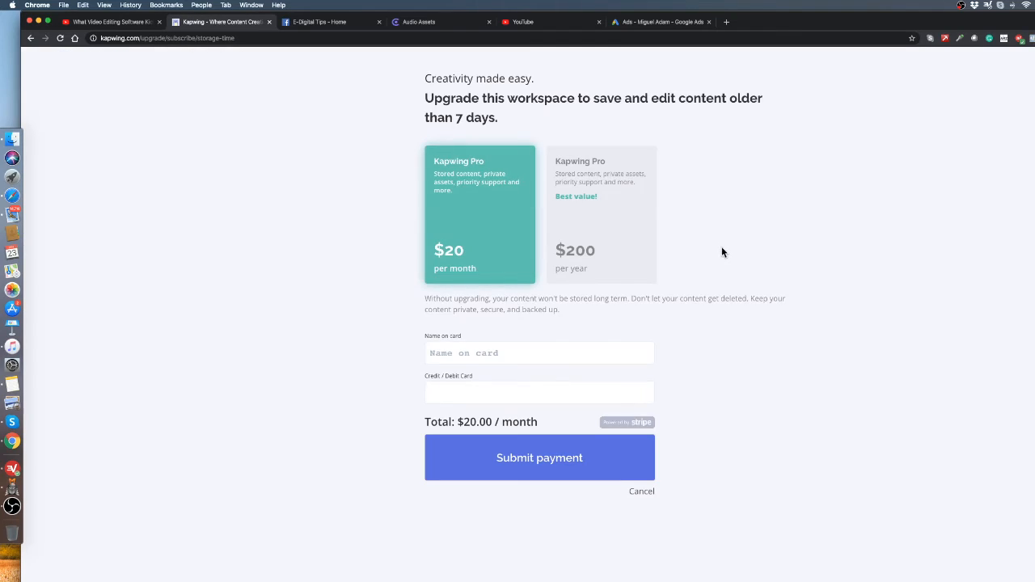
left_click(30, 39)
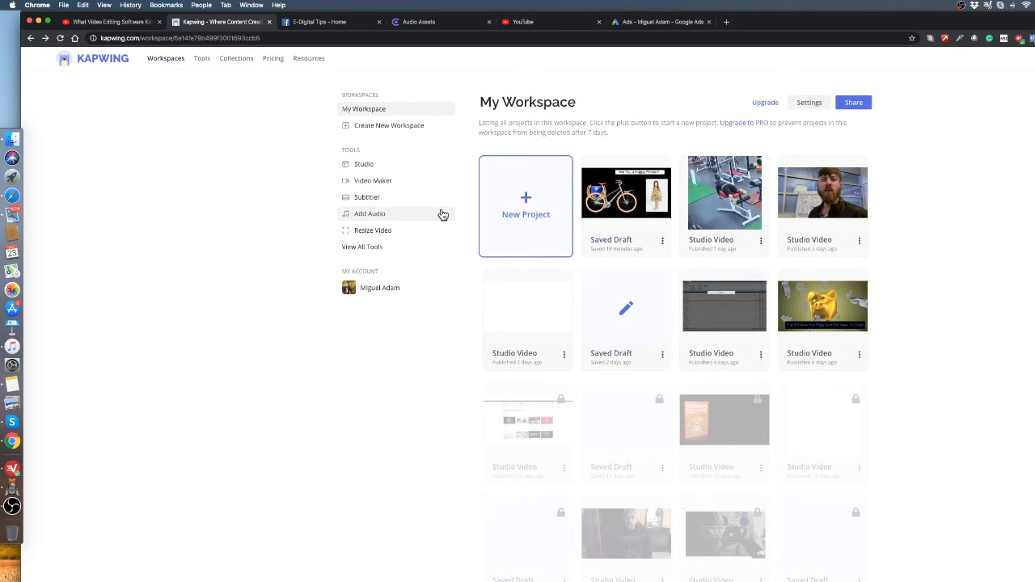
Step: Watch the published golden piggy bank video in full screen, pause it, and return to the workspace
left_click(846, 304)
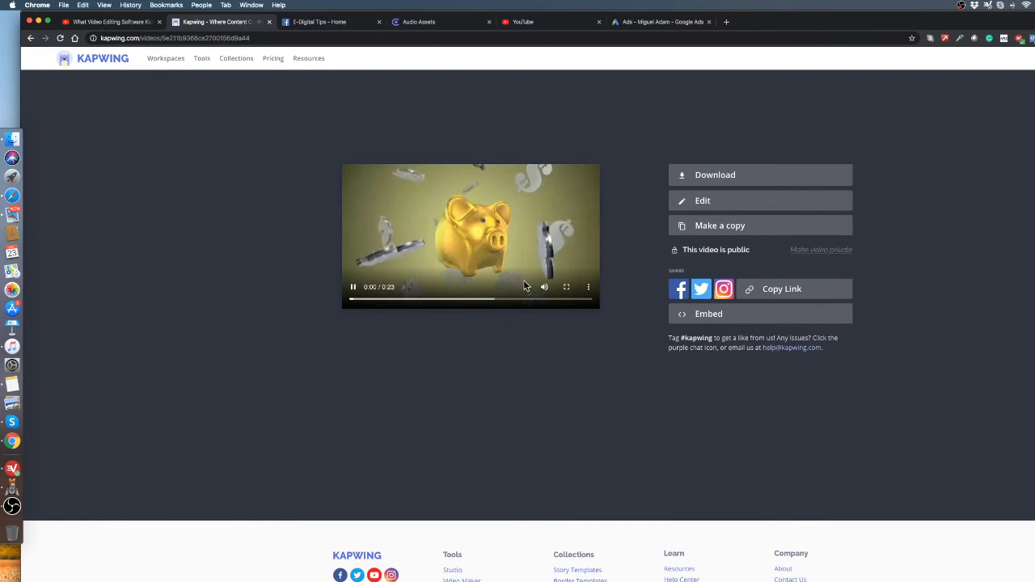
left_click(568, 289)
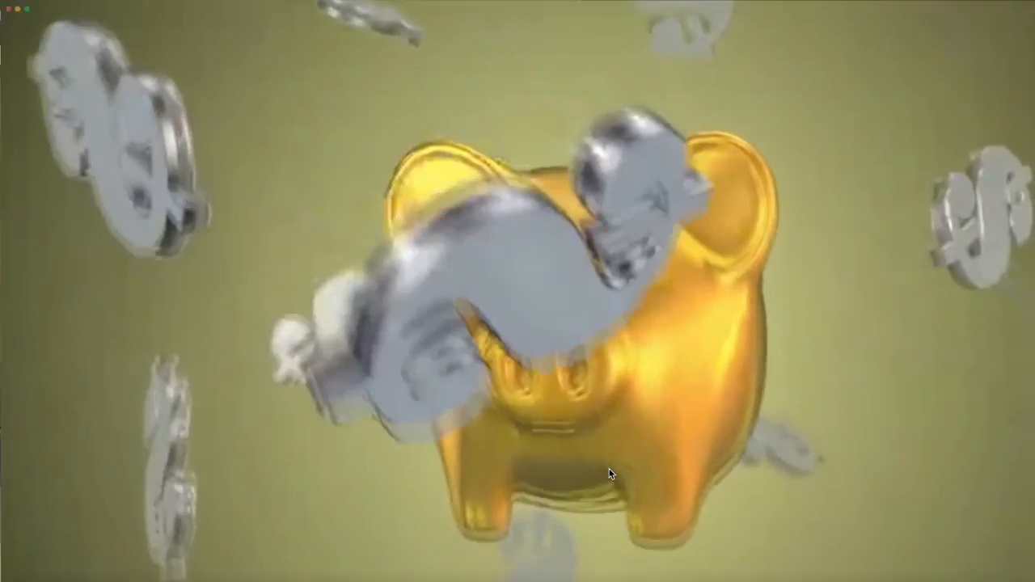
key("Escape")
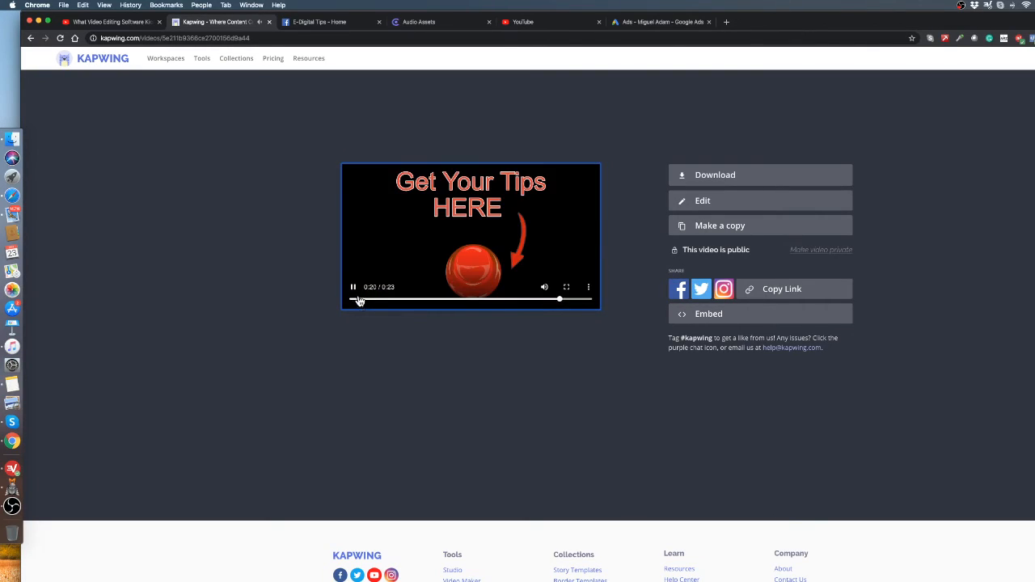
left_click(354, 287)
left_click(108, 63)
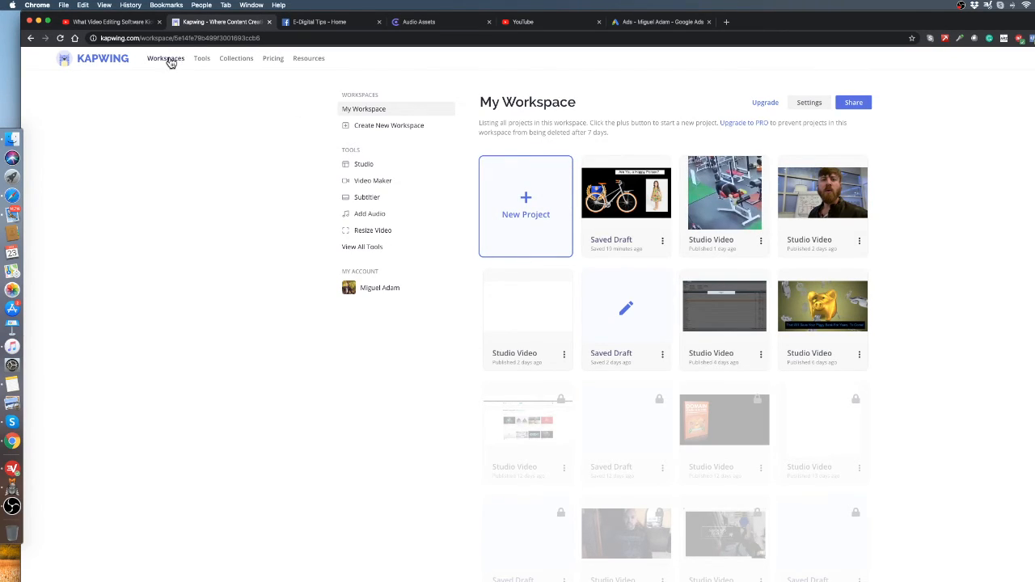
Step: Start a new Video Maker project with a blank 16:9 scene and open it for editing in the Studio
left_click(202, 59)
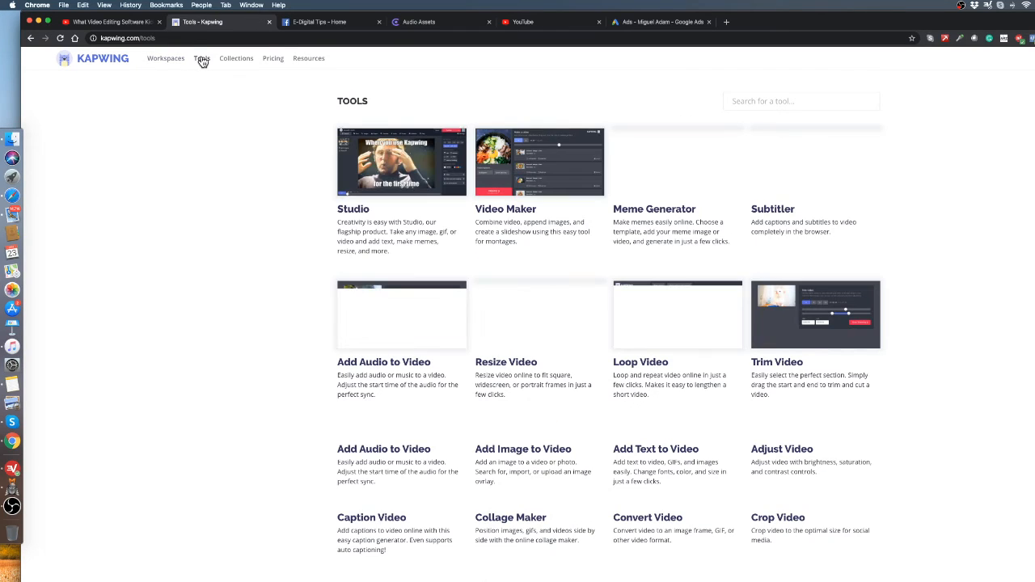
left_click(517, 217)
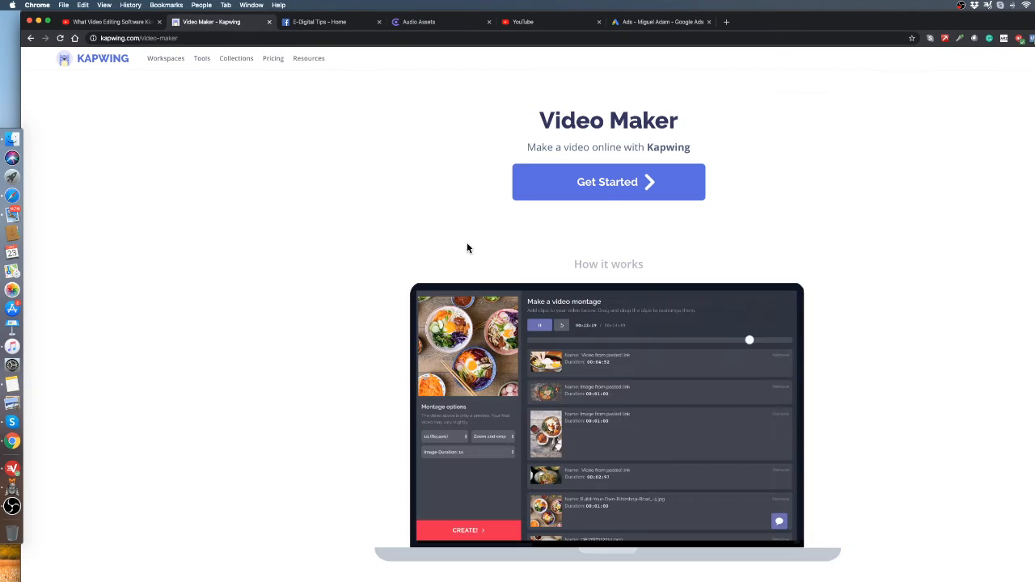
left_click(610, 190)
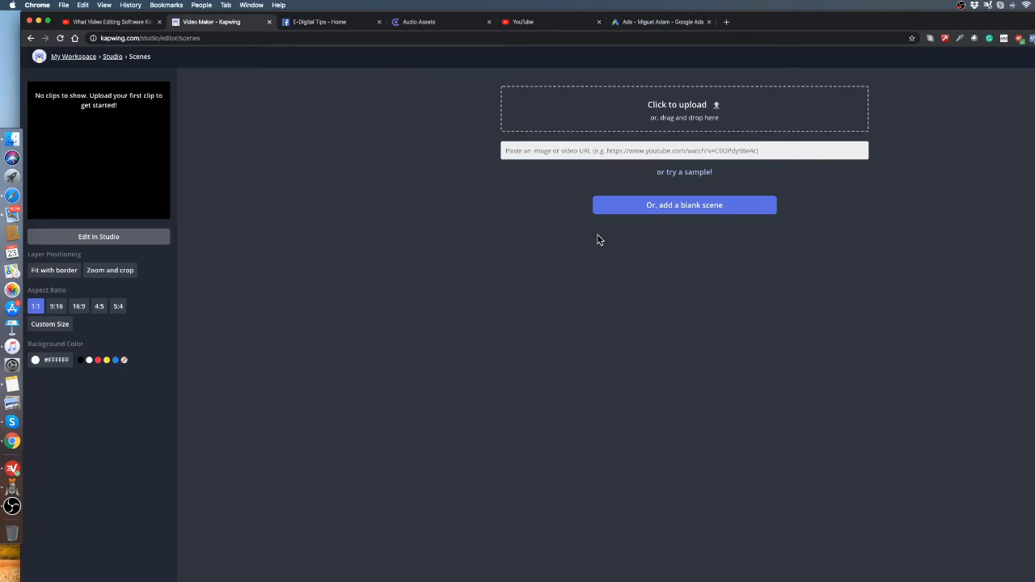
left_click(78, 307)
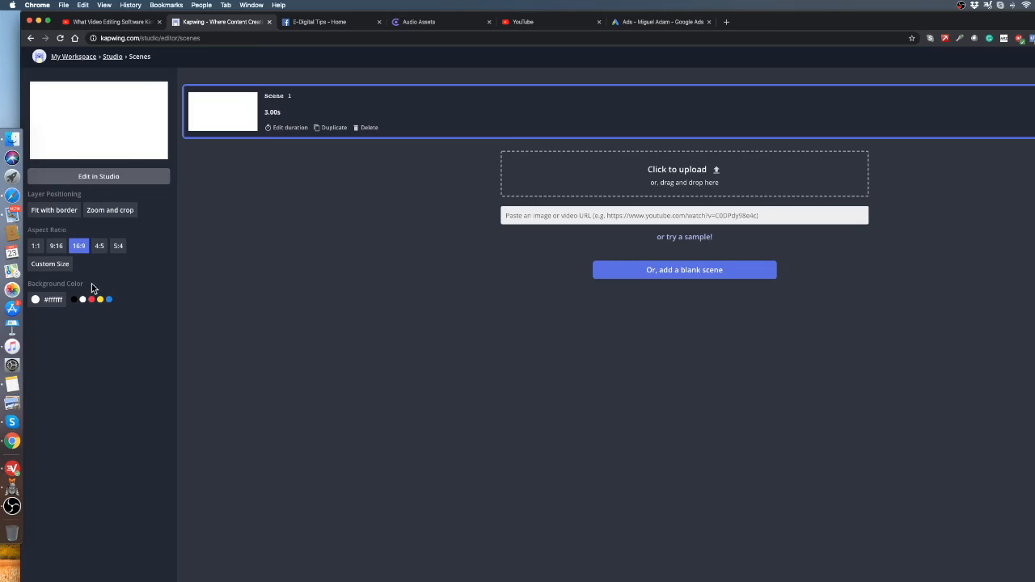
left_click(98, 176)
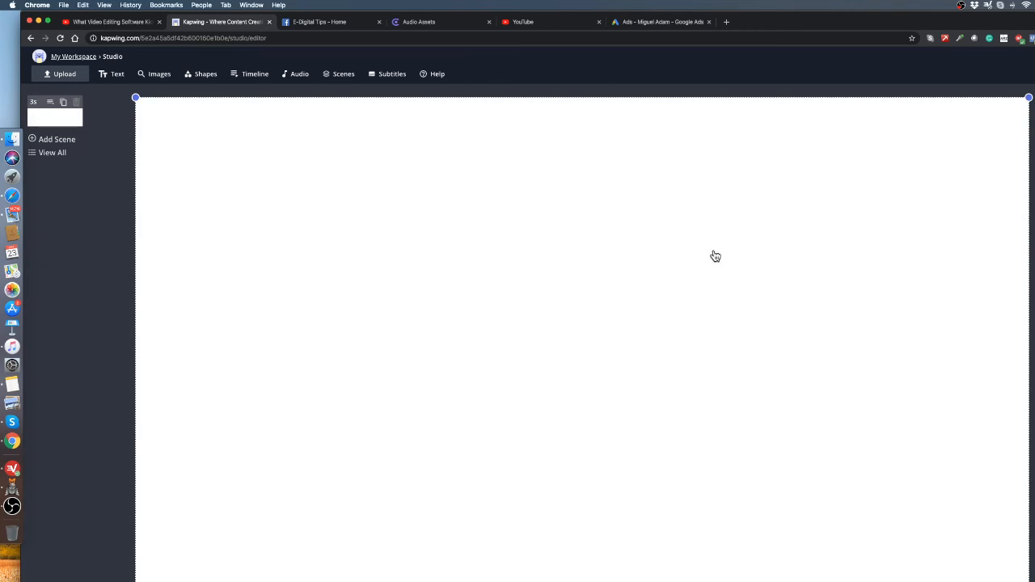
Step: Upload the video edititaltips-Ontro.mp4 from the Documents folder into the first scene
left_click(61, 75)
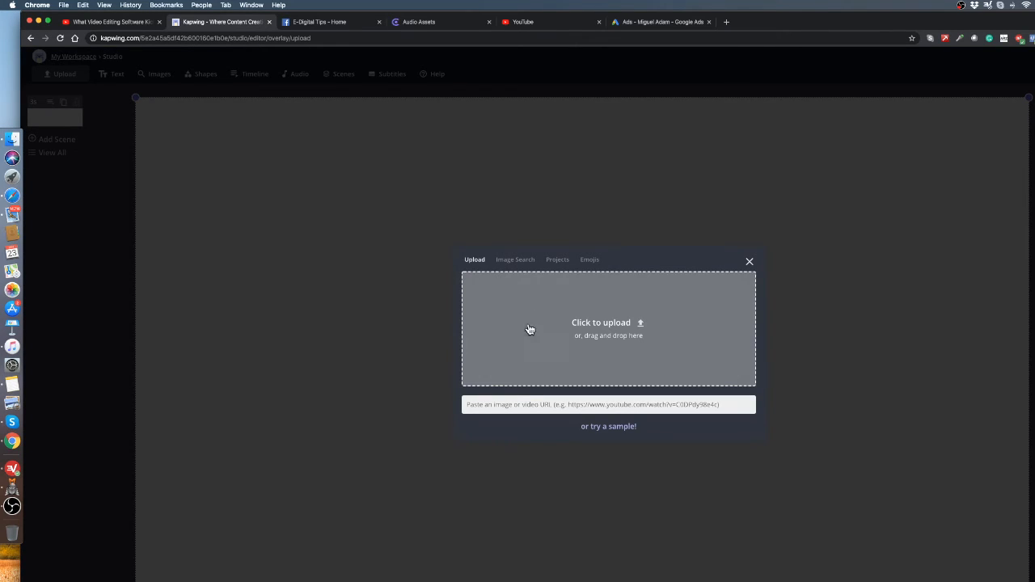
left_click(603, 319)
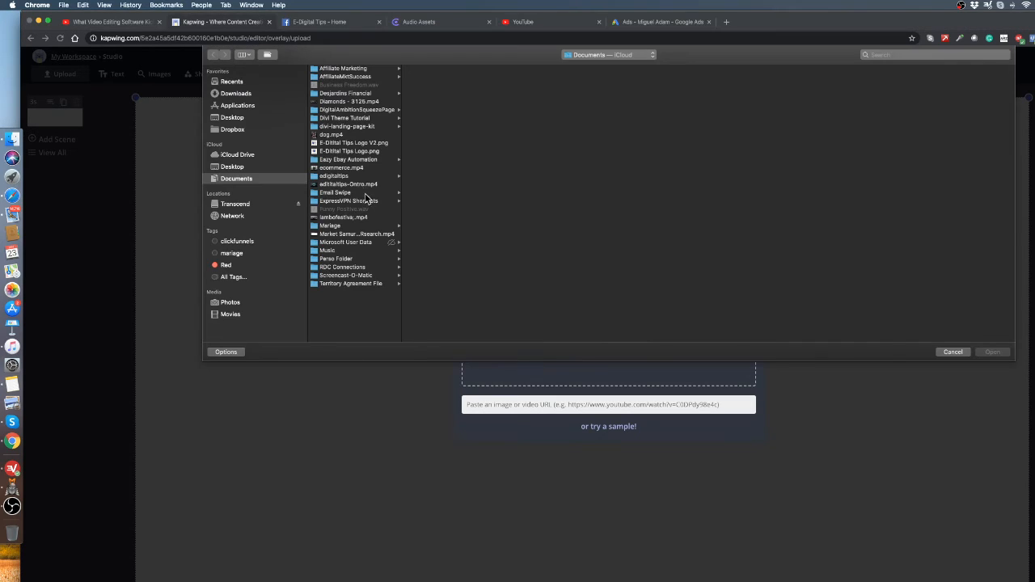
left_click(358, 185)
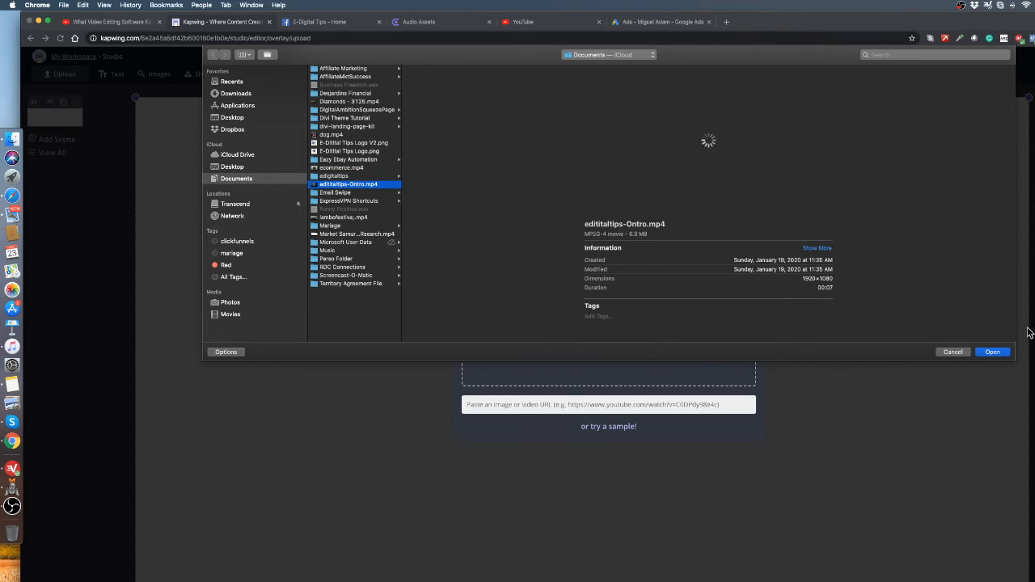
left_click(980, 354)
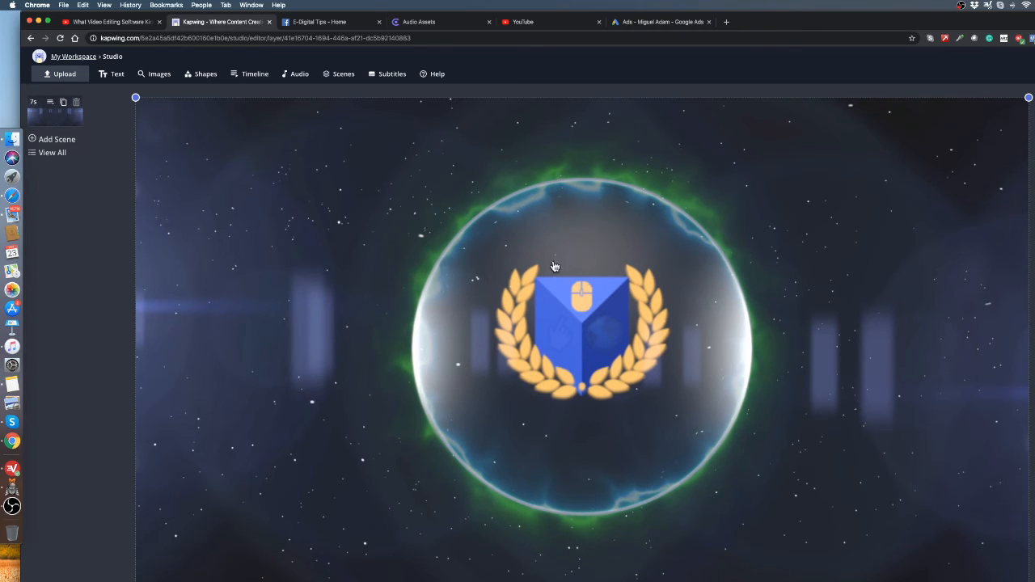
Step: Add a second scene with a black background and place a reduced red push-button image, found by searching "button", in its lower middle
left_click(55, 139)
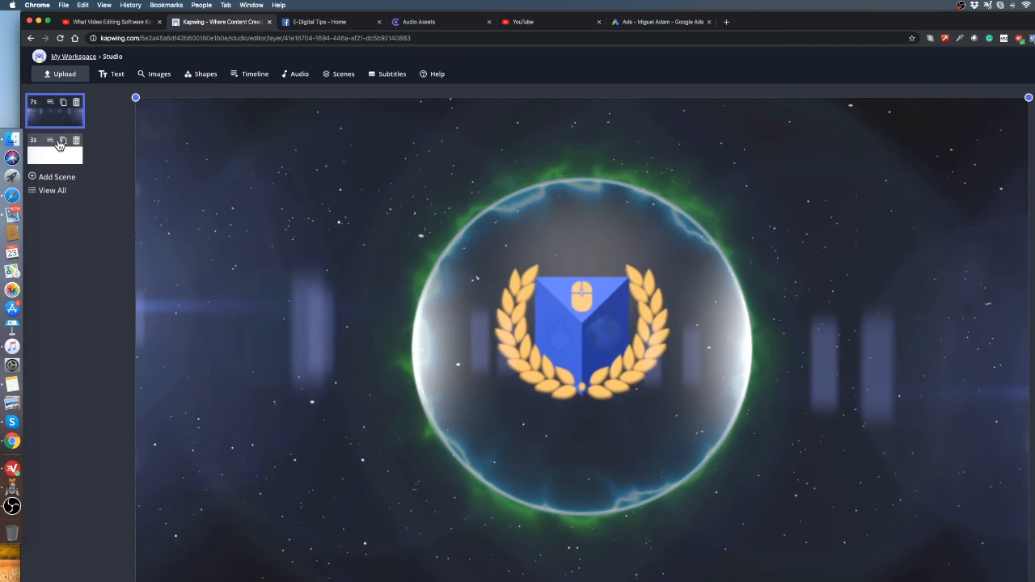
left_click(54, 154)
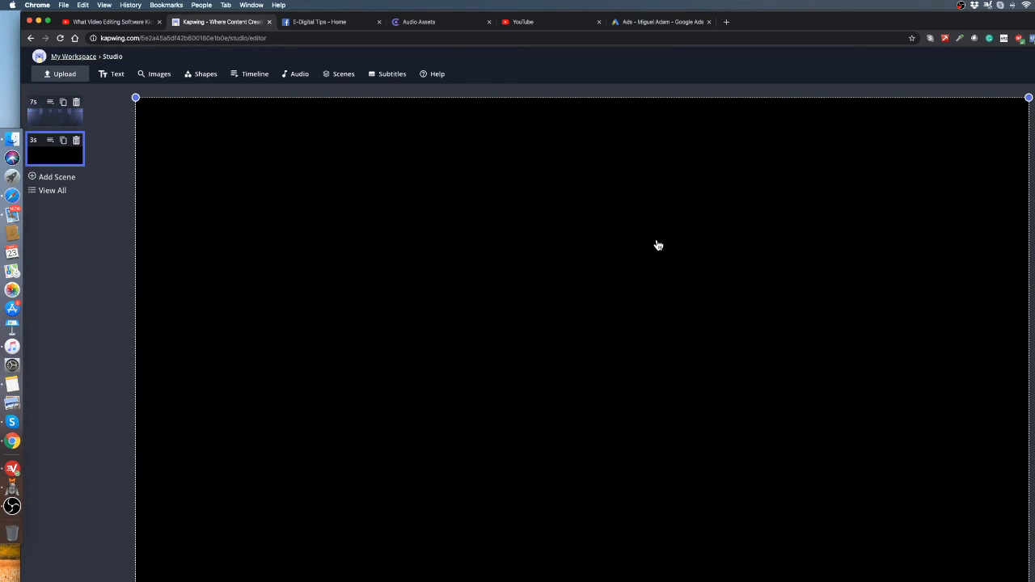
left_click(161, 76)
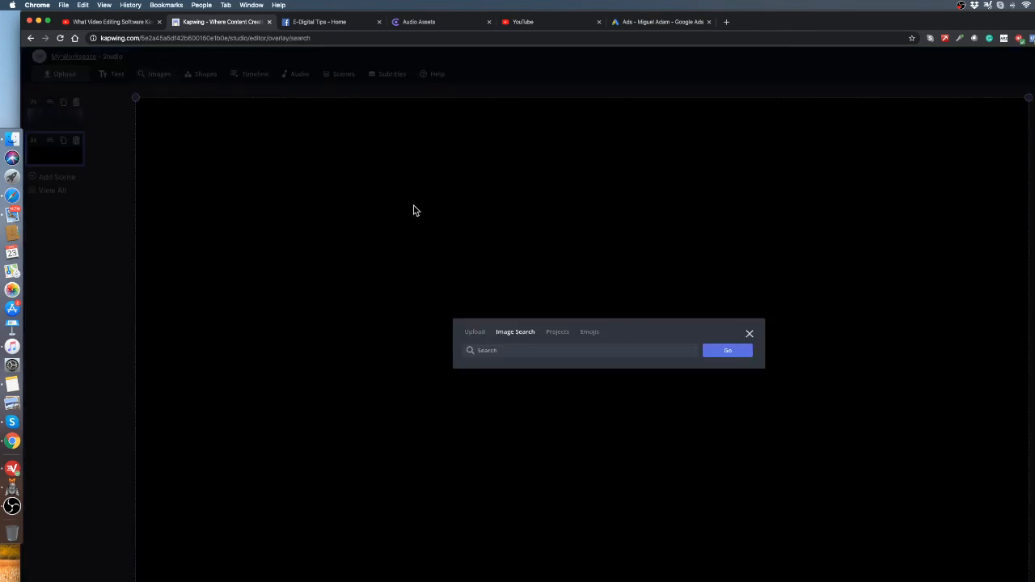
type("button")
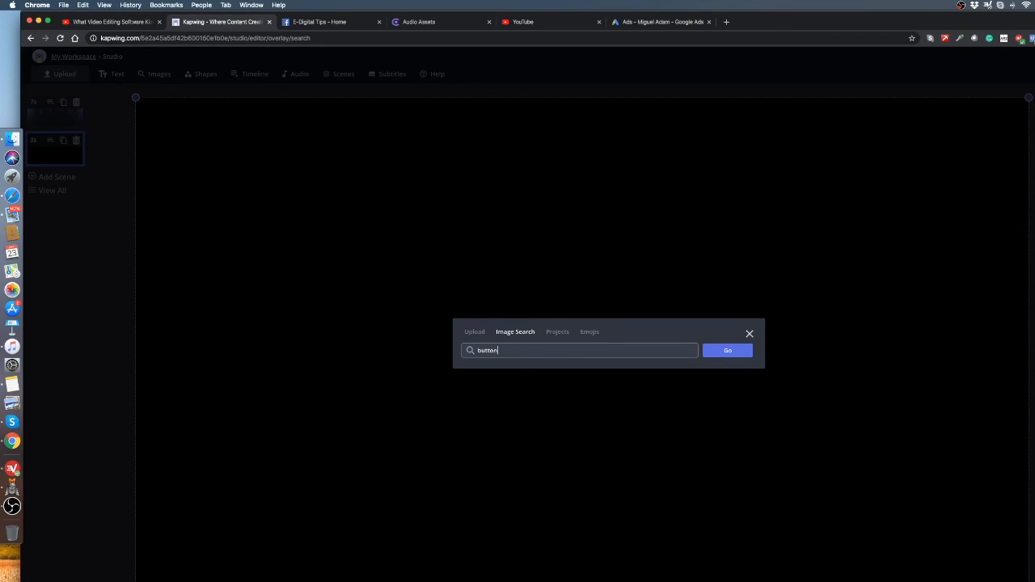
key("Return")
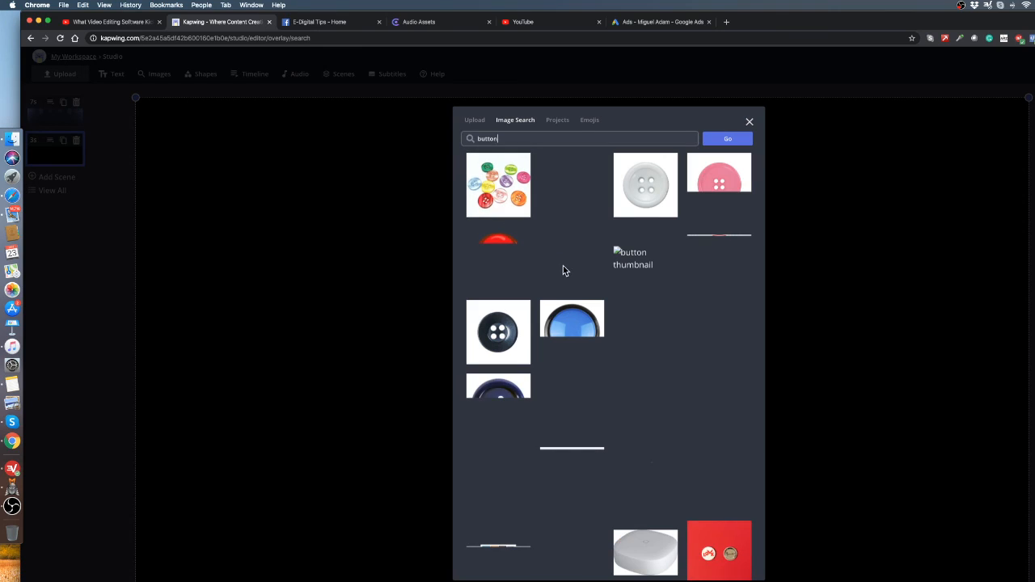
left_click(499, 259)
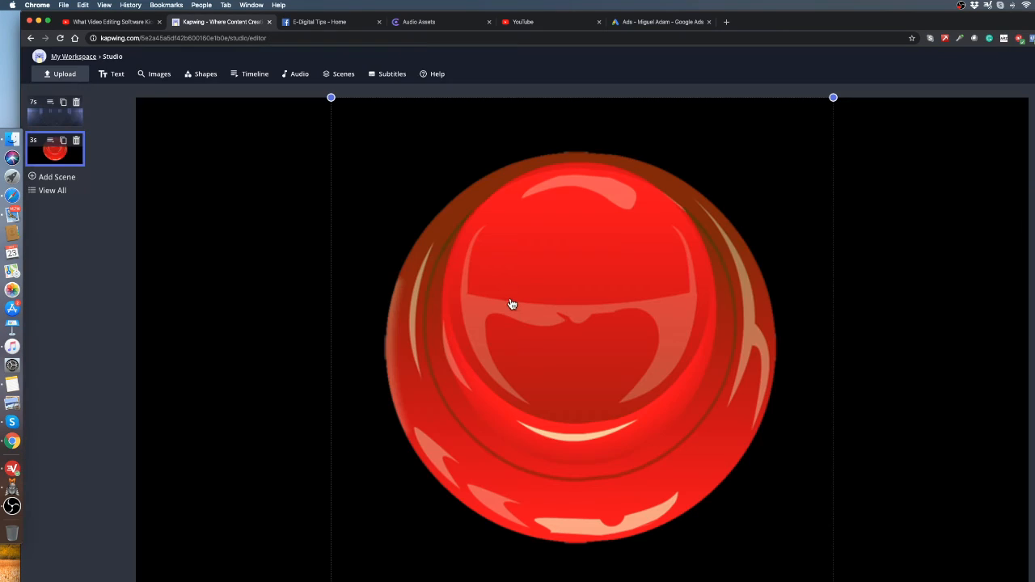
left_click_drag(329, 96, 437, 237)
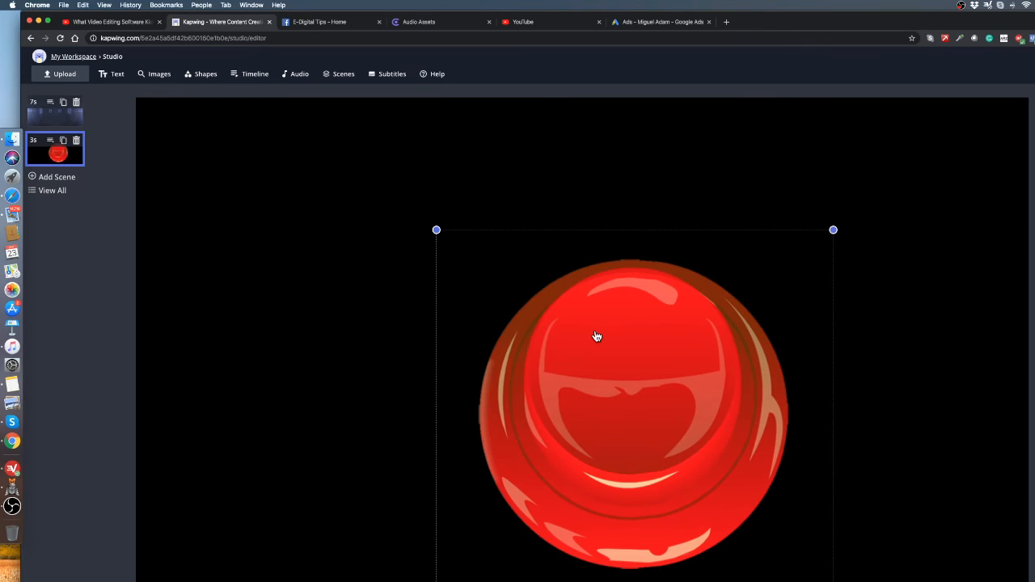
left_click_drag(597, 336, 523, 351)
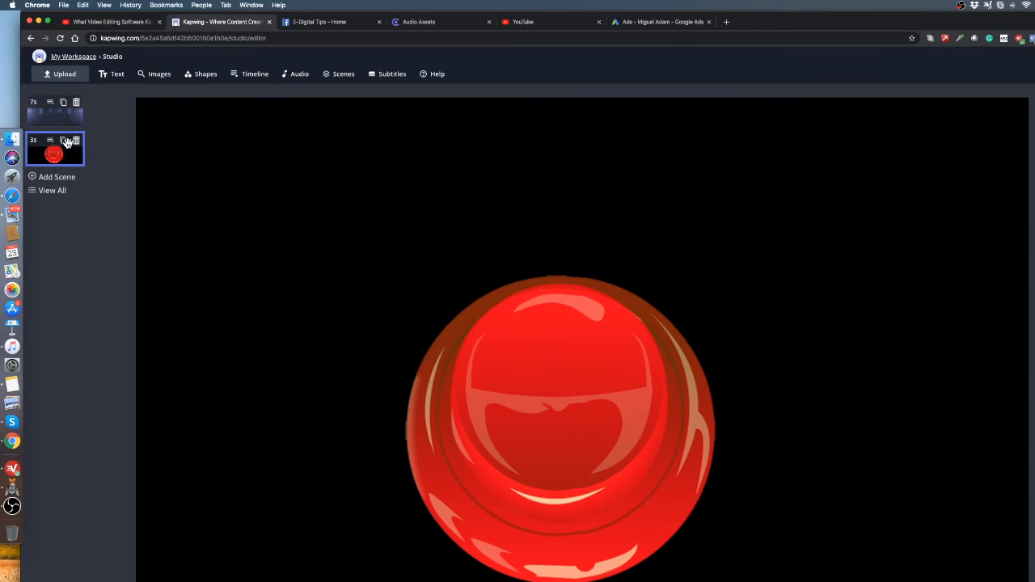
Step: Add the text "CLICK HERE TO GET STARTED" above the red button in the second scene
left_click(114, 74)
triple_click(416, 154)
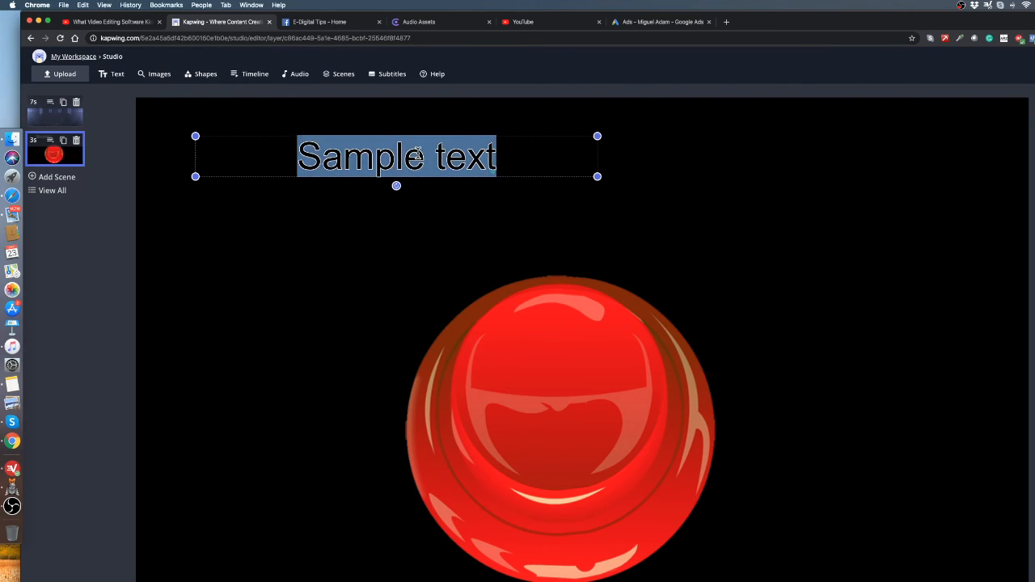
type("CLIC")
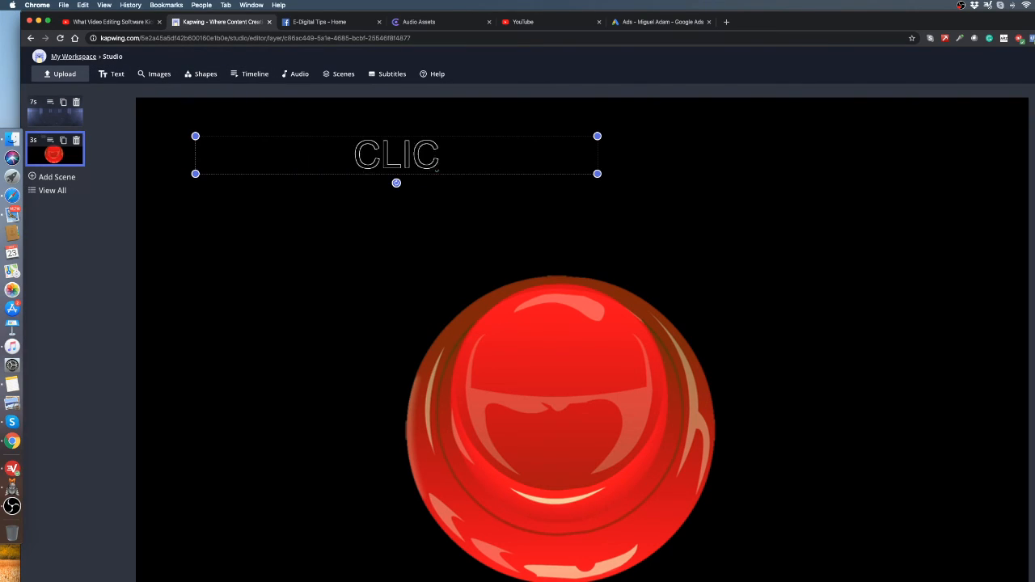
type("K HERE TO GET STARTED")
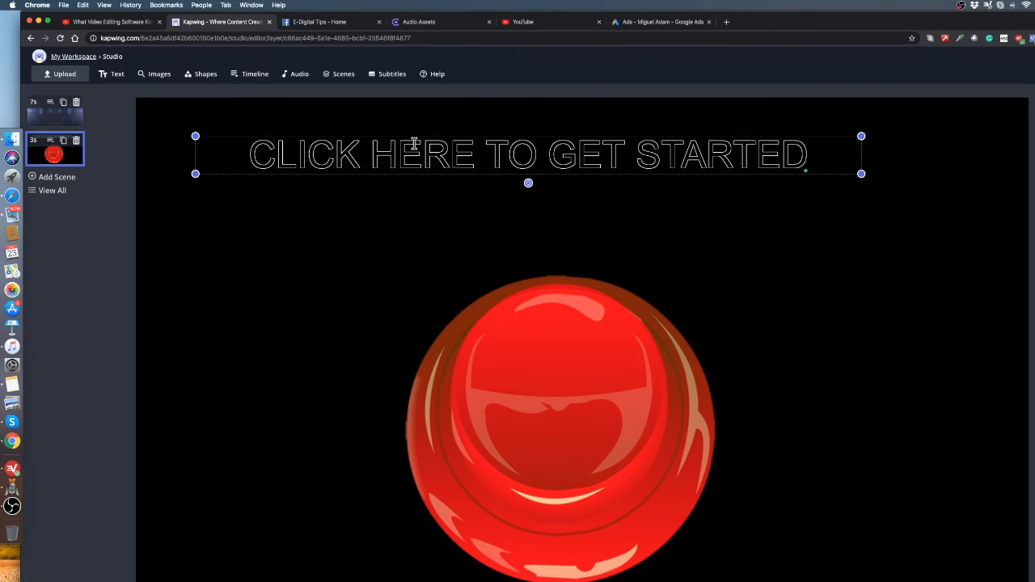
left_click_drag(462, 148, 500, 153)
Step: Replace the wording above the red button with "KAPWING.COM"
double_click(499, 151)
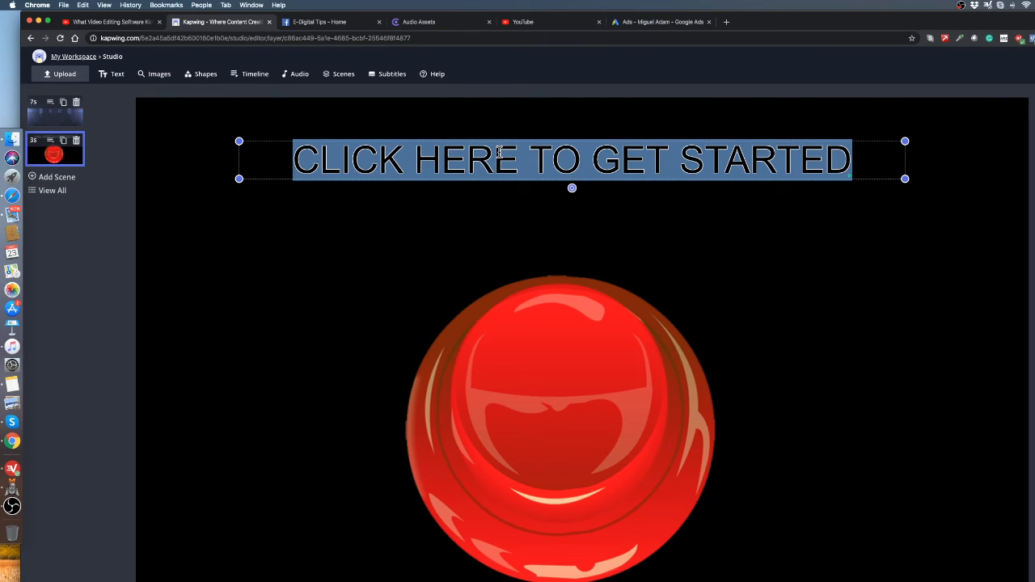
type("KAPWING")
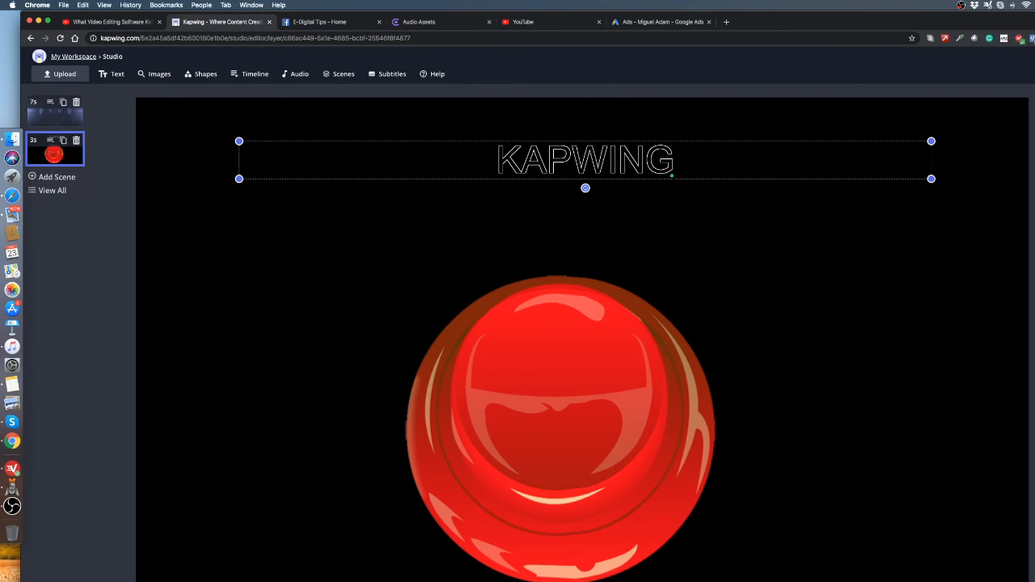
type(".COM")
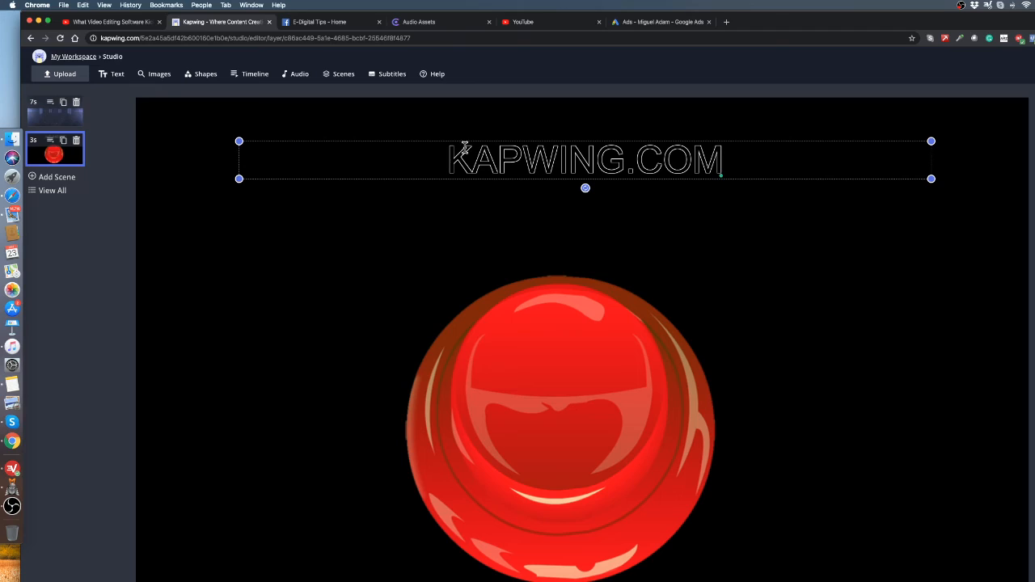
left_click(232, 185)
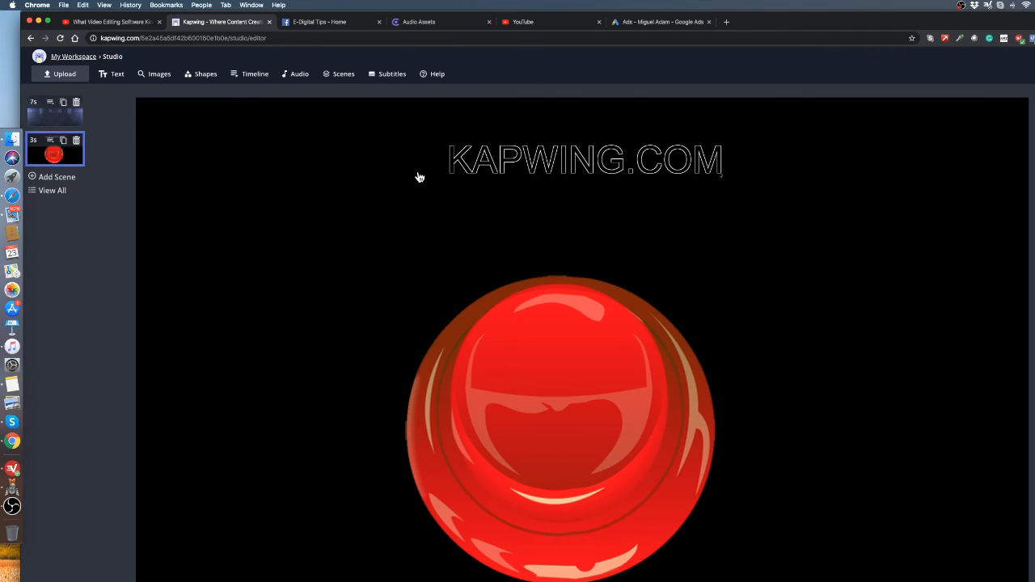
Step: Enlarge the KAPWING.COM text slightly and move it up, centred near the upper edge of the scene
left_click(473, 175)
left_click(424, 221)
left_click(489, 160)
left_click_drag(237, 178, 160, 186)
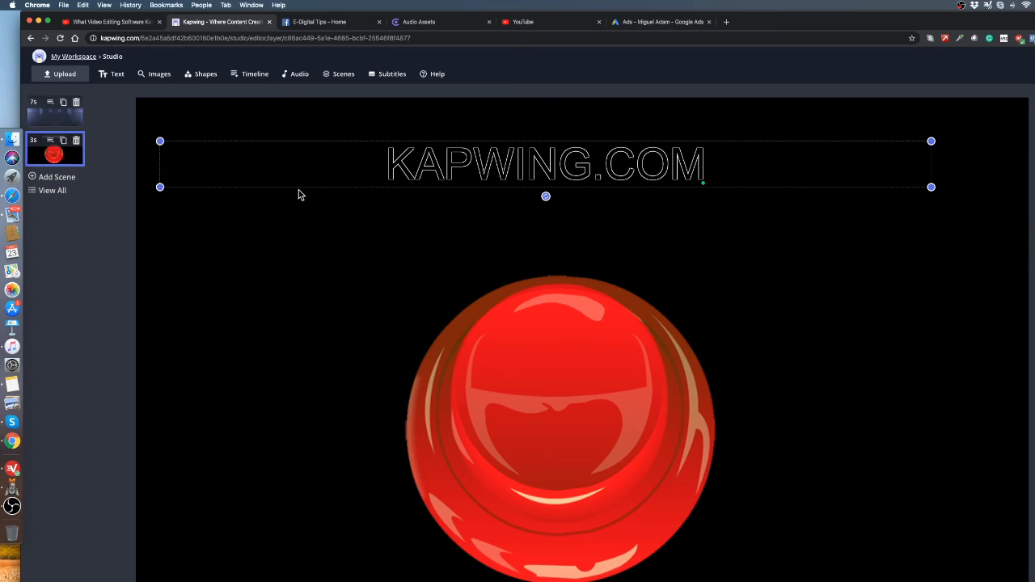
left_click(297, 229)
left_click_drag(476, 168, 503, 141)
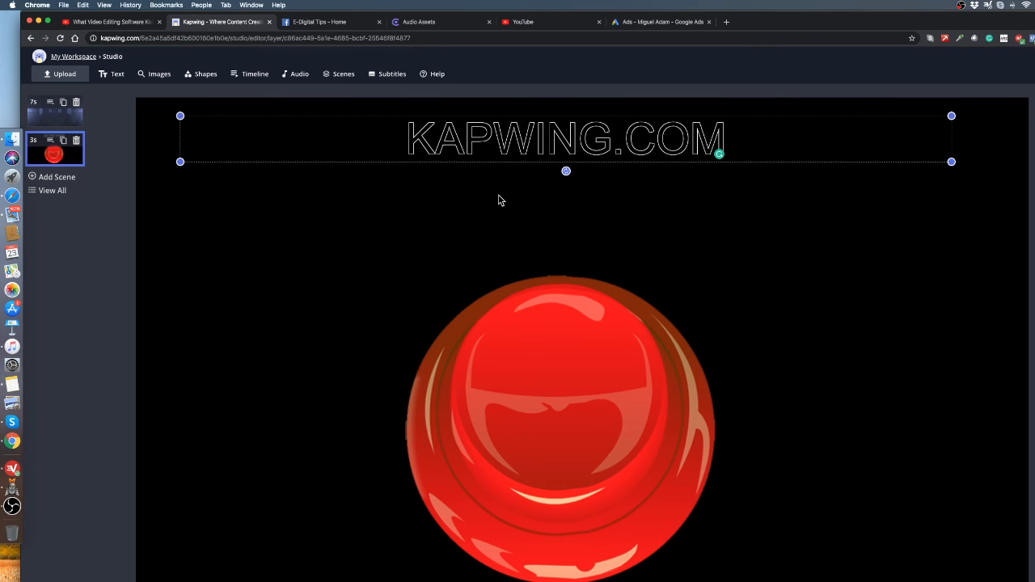
Step: Reduce the red button image in the second scene and reposition it centrally below the KAPWING.COM text
left_click(557, 324)
left_click_drag(760, 244, 687, 291)
left_click_drag(571, 355, 595, 349)
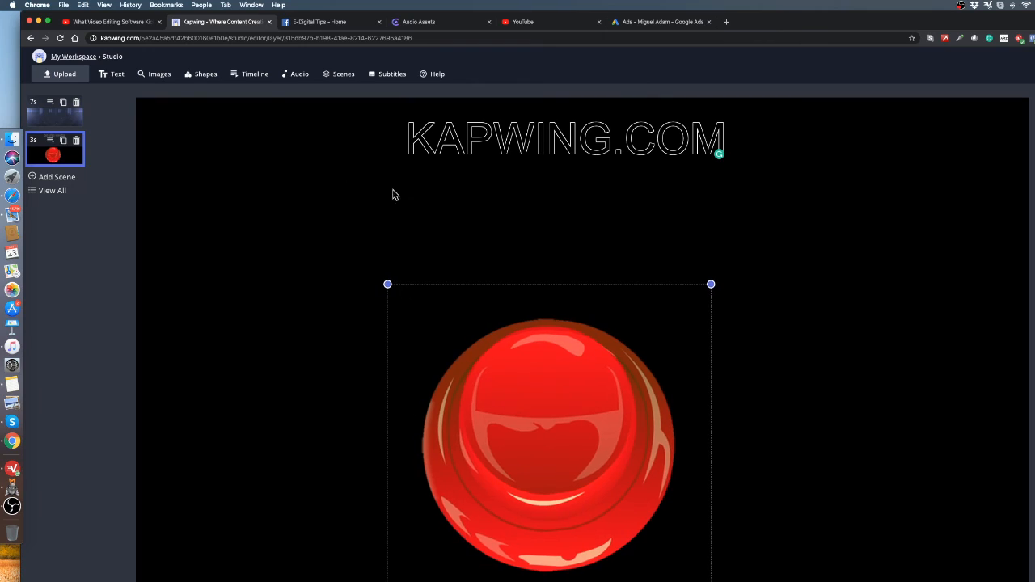
Step: Check the YouTube live stream page and the E-Digital Tips Facebook page in the already open browser tabs
left_click(121, 22)
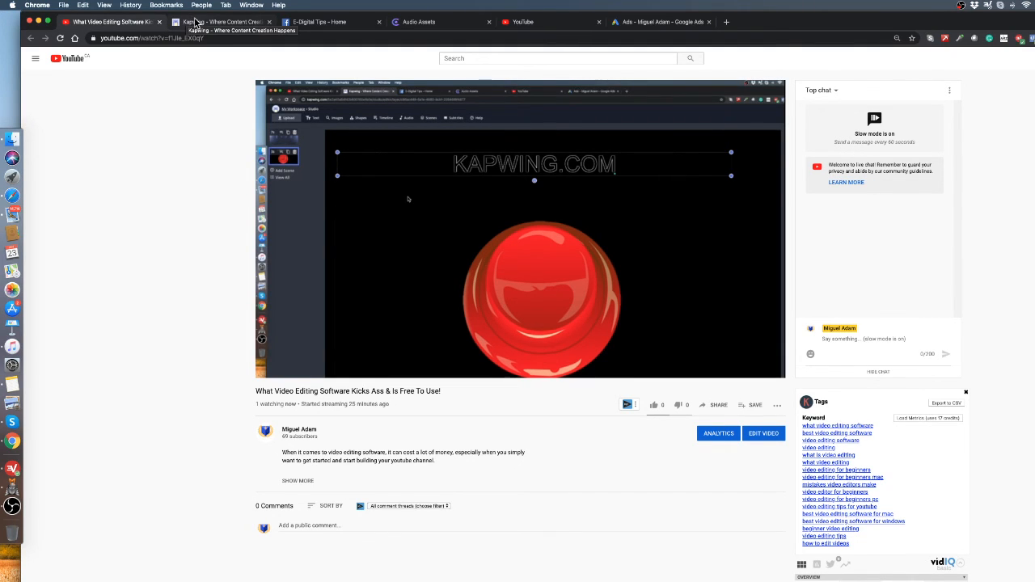
left_click(195, 21)
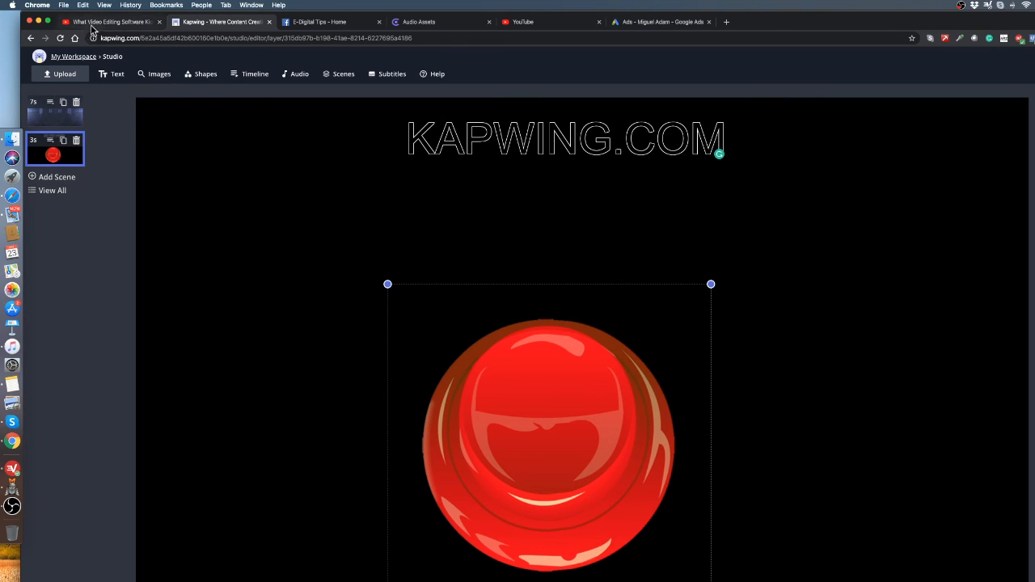
left_click(541, 23)
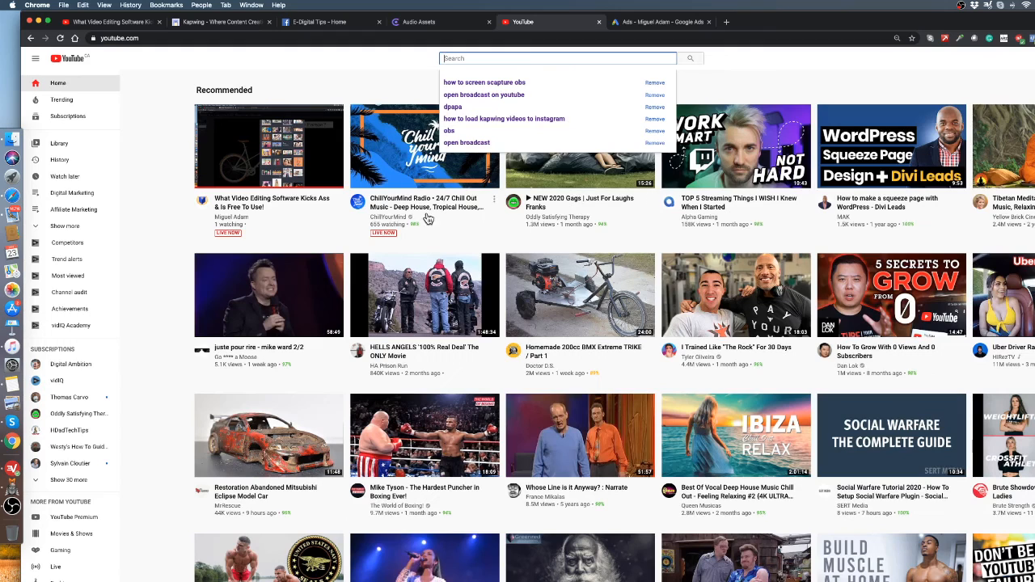
left_click(97, 24)
left_click(316, 23)
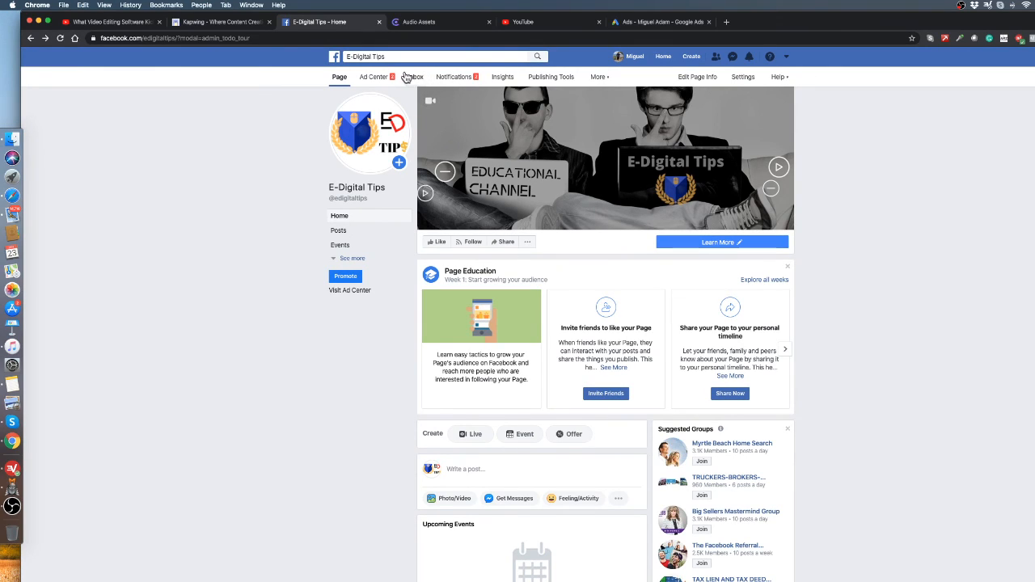
Step: Open the website edigitaltips.com in a new browser tab
left_click(727, 21)
type("ed")
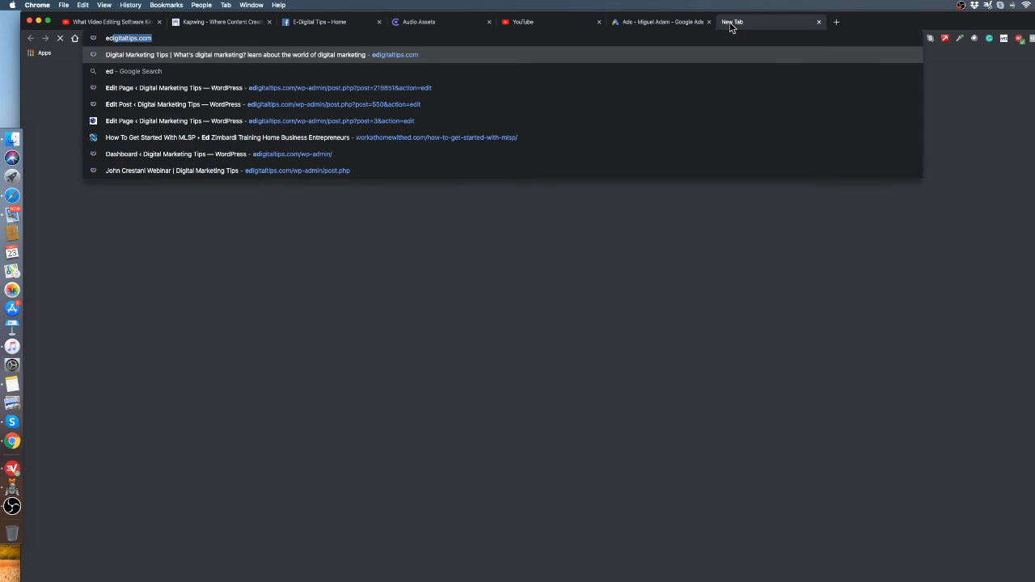
key("Return")
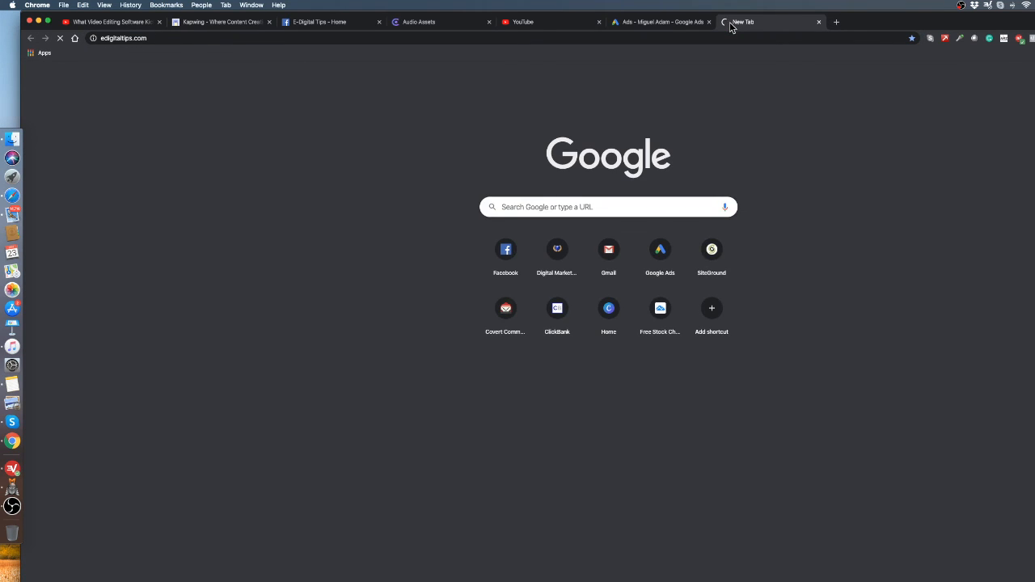